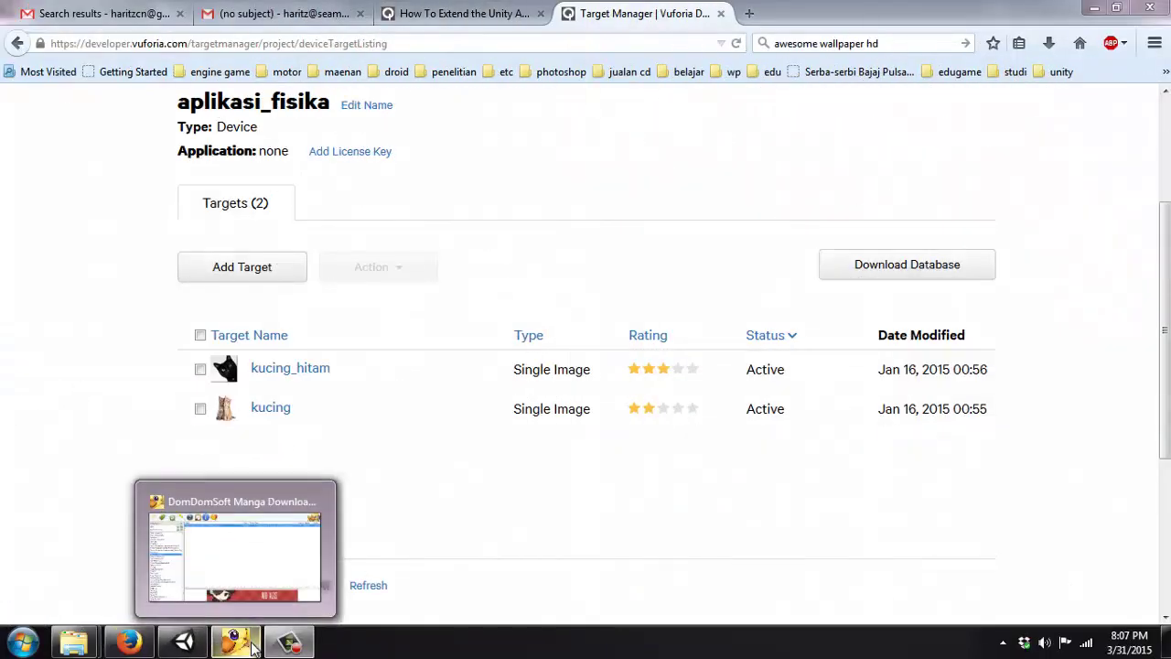
Step: Leave the aplikasi_fisika target list in Firefox and bring the Unity editor to the front
click(208, 513)
click(234, 641)
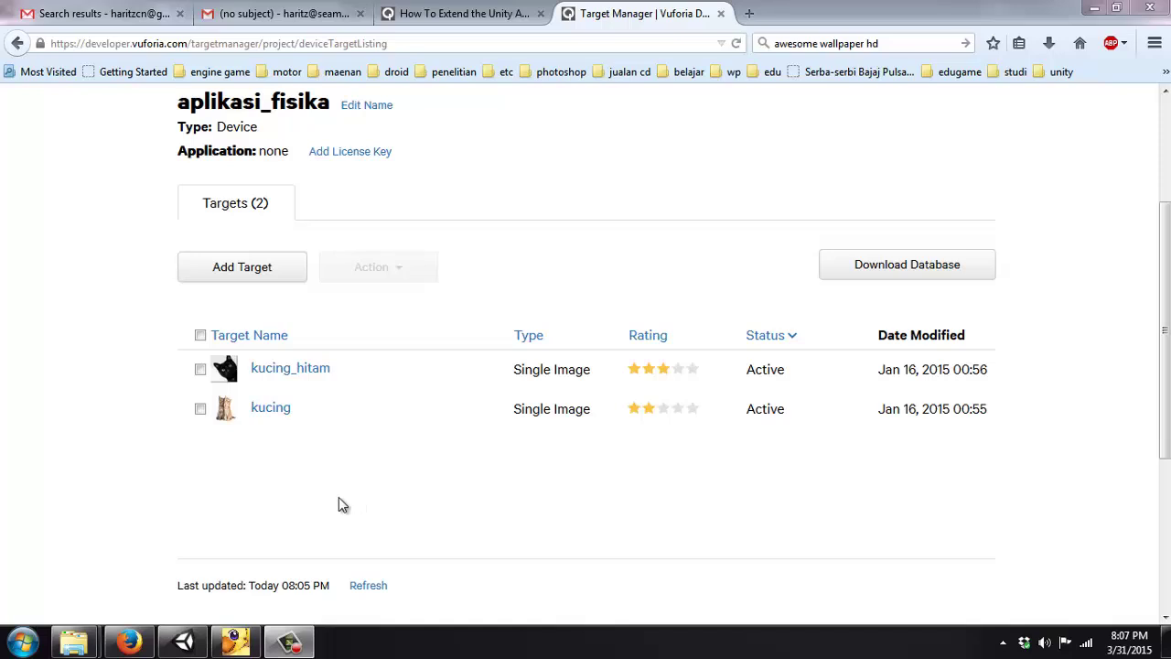
click(197, 642)
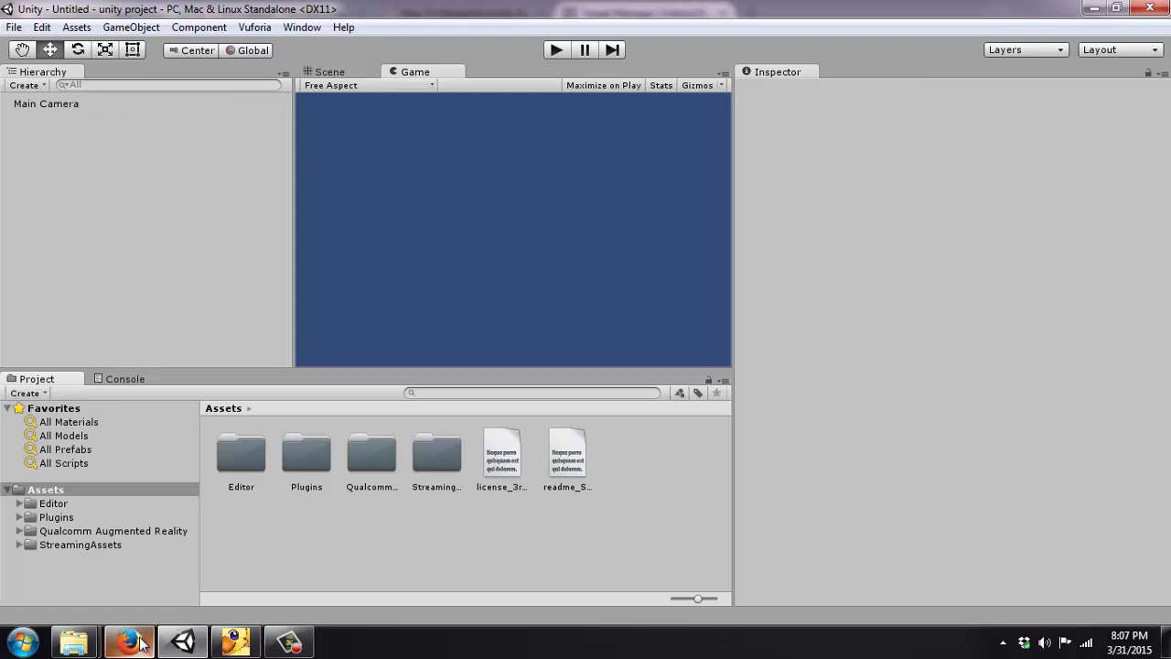
Step: Browse the Editor, Plugins, Qualcomm Augmented Reality and StreamingAssets folders, then return to the Target Manager
mouse_move(147, 635)
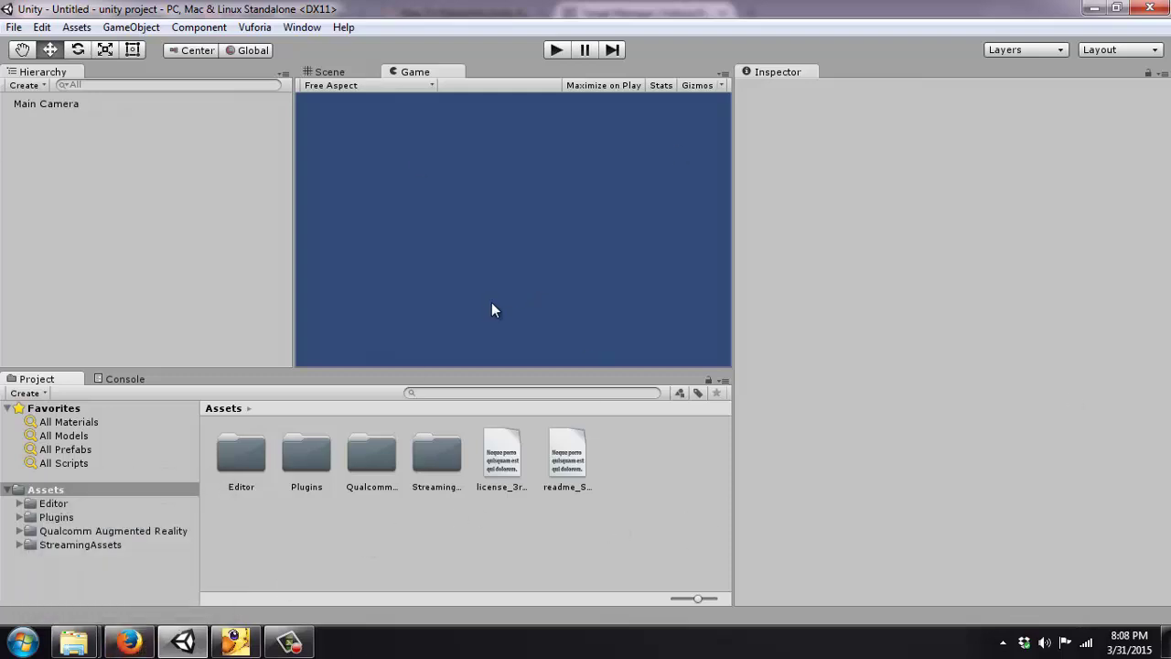
click(80, 502)
click(77, 517)
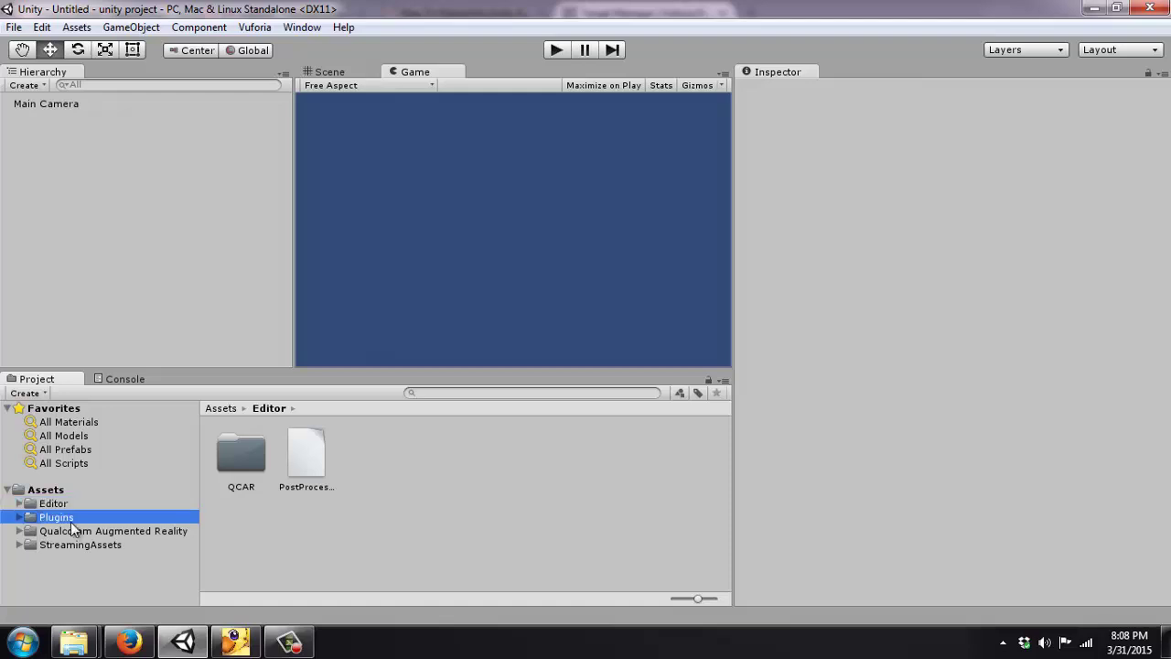
click(74, 531)
click(72, 544)
click(75, 530)
click(73, 517)
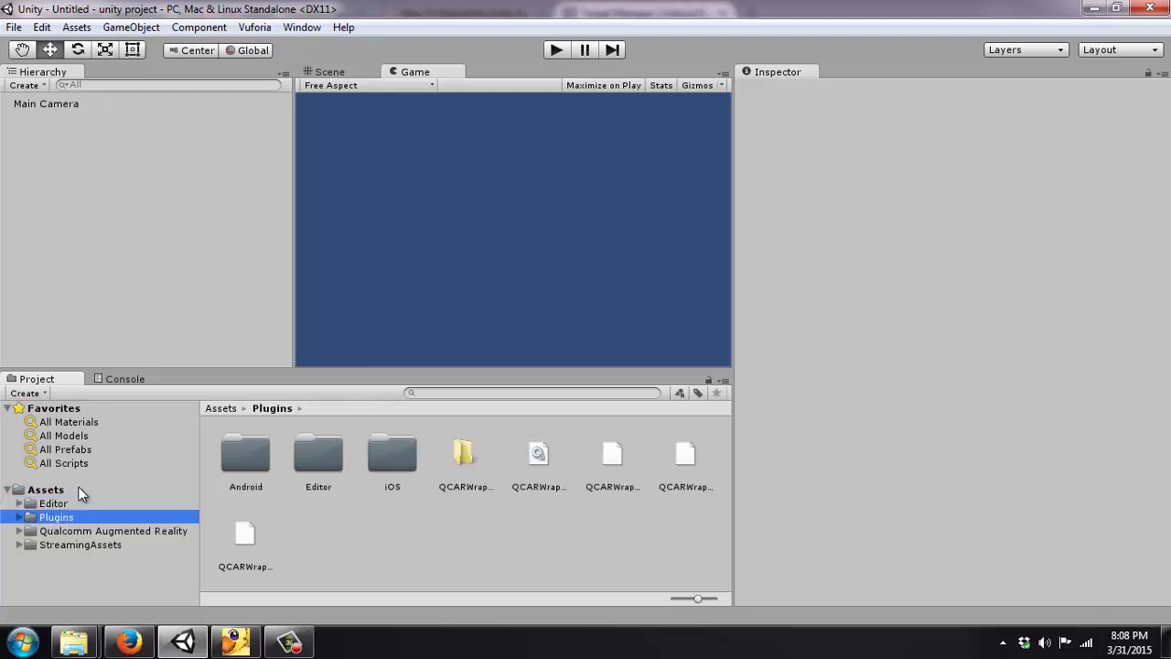
click(66, 504)
click(60, 491)
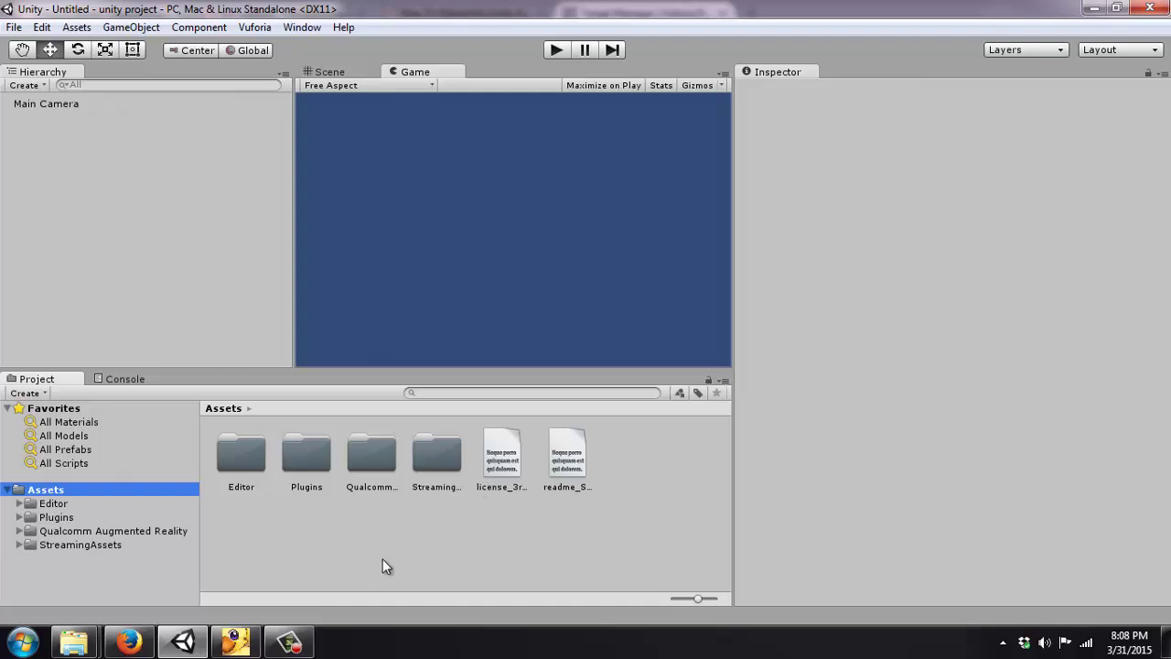
click(136, 642)
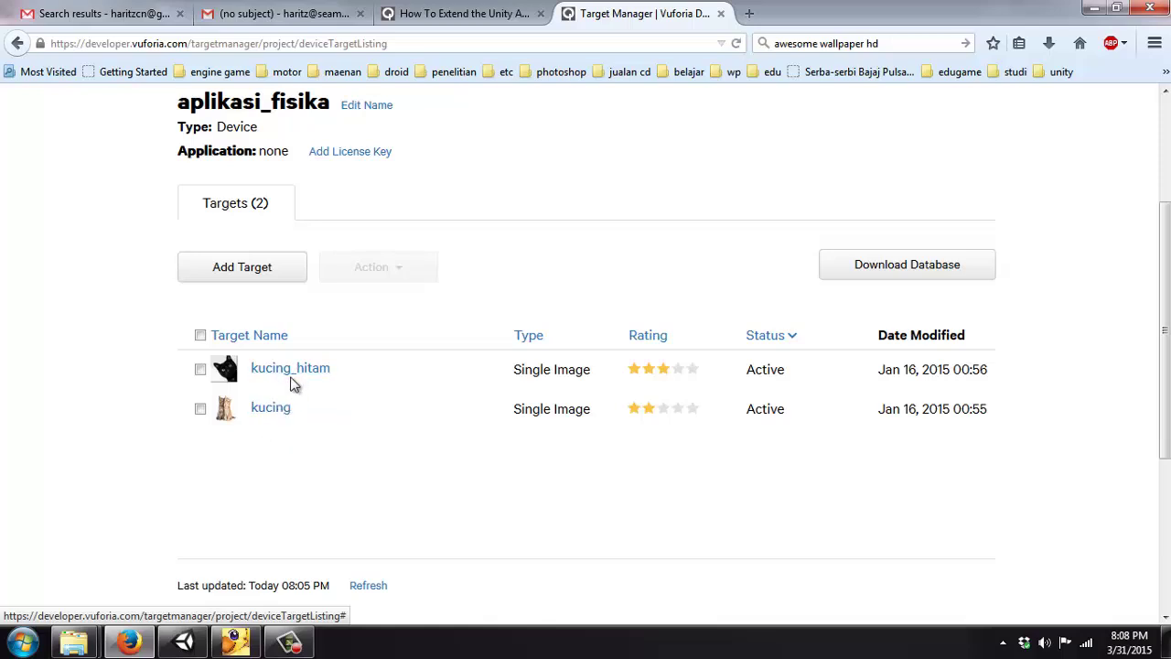
Step: Download the aplikasi_fisika target database for the Unity Editor platform
scroll(449, 348, up, 3)
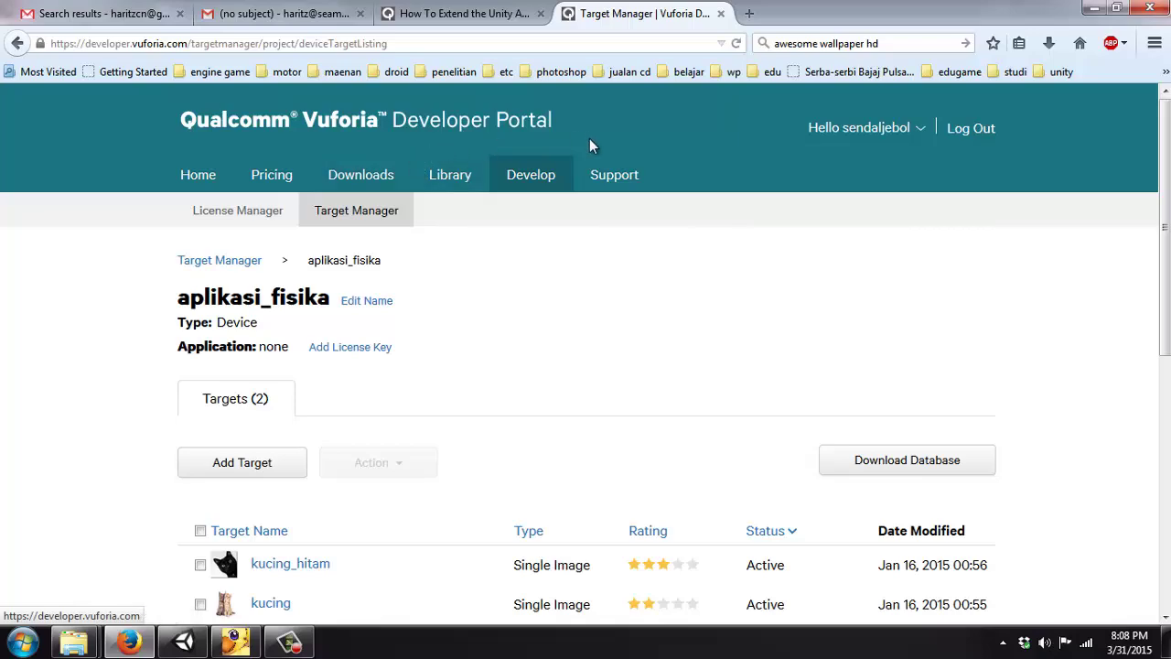
scroll(777, 295, down, 3)
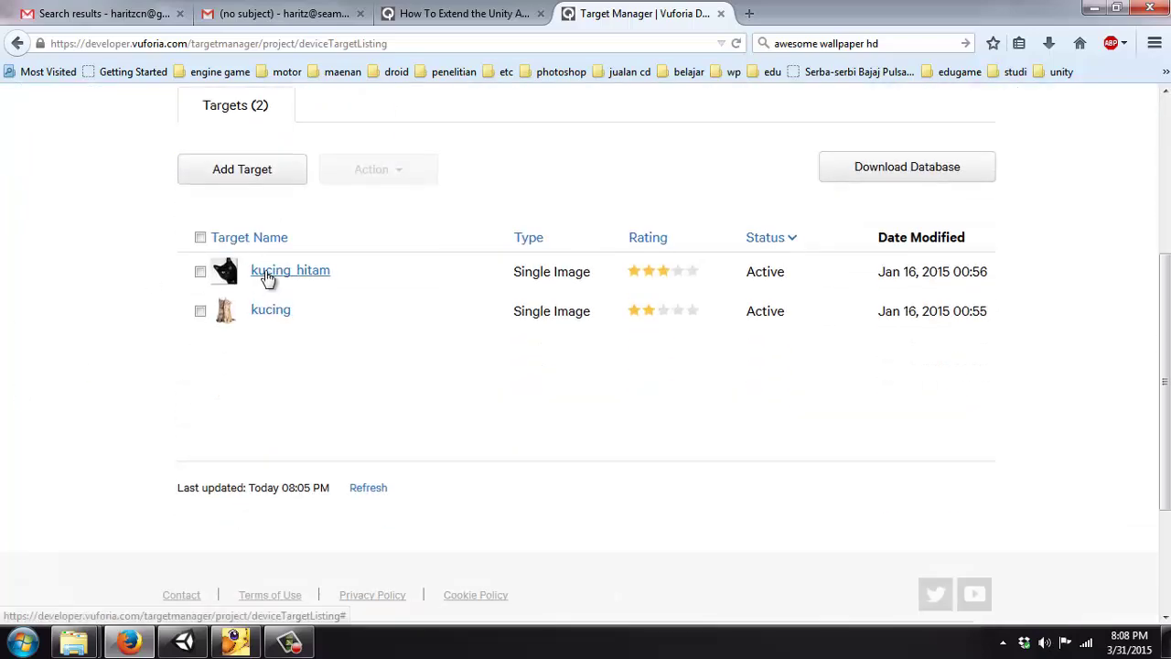
scroll(343, 291, up, 1)
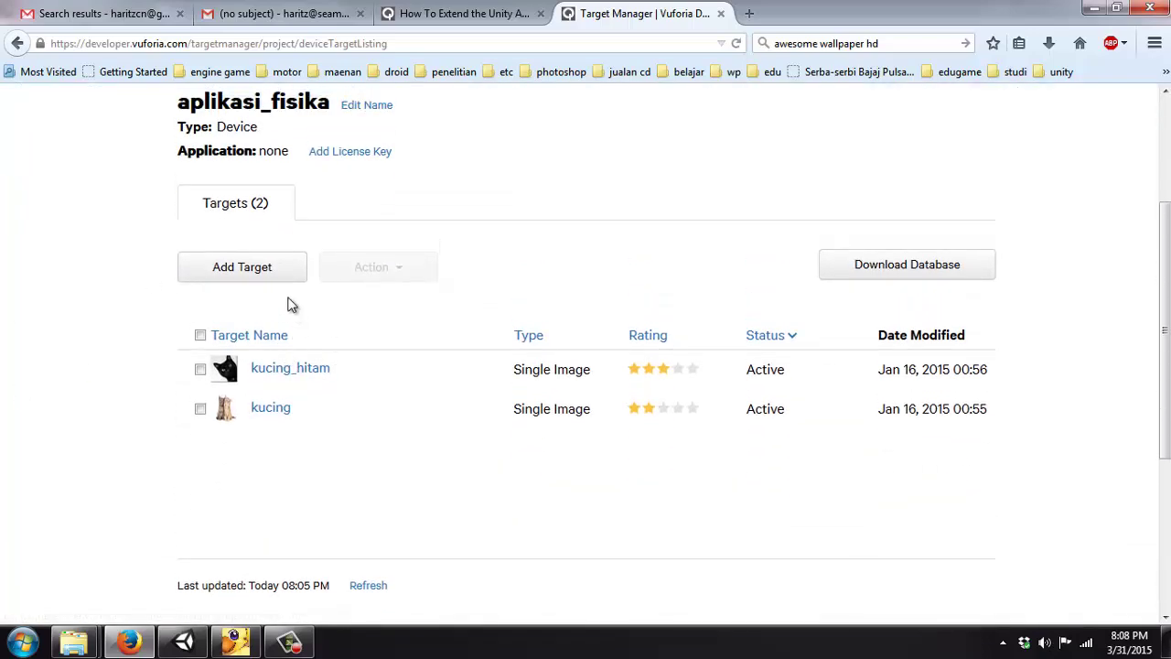
scroll(247, 188, up, 1)
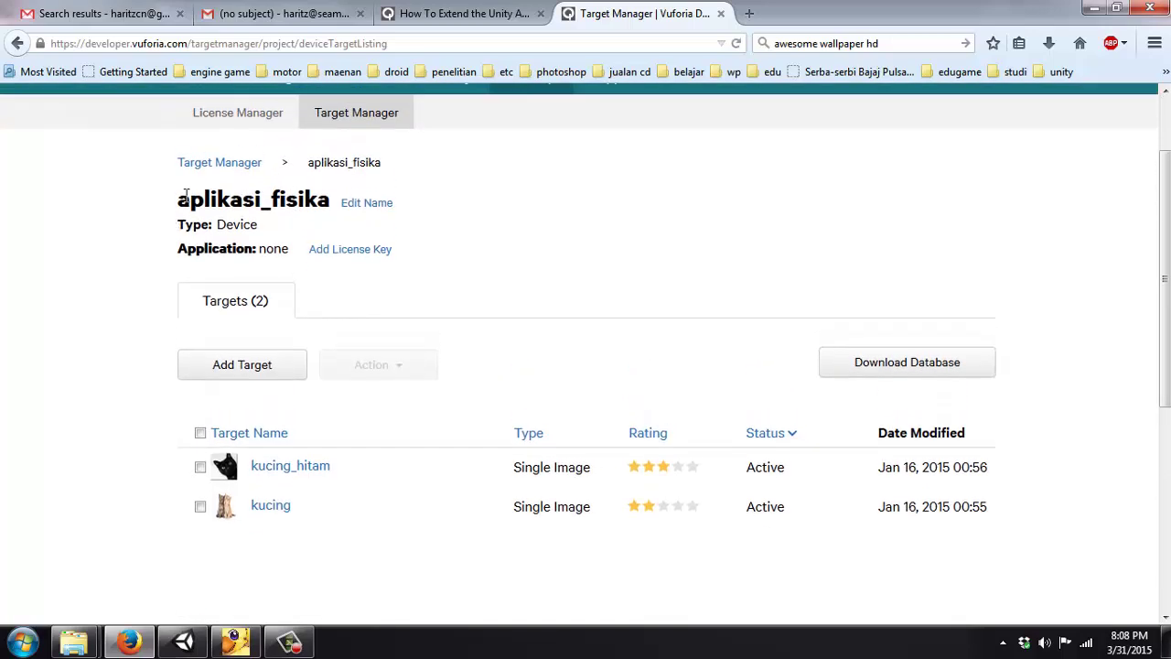
drag(178, 202, 332, 200)
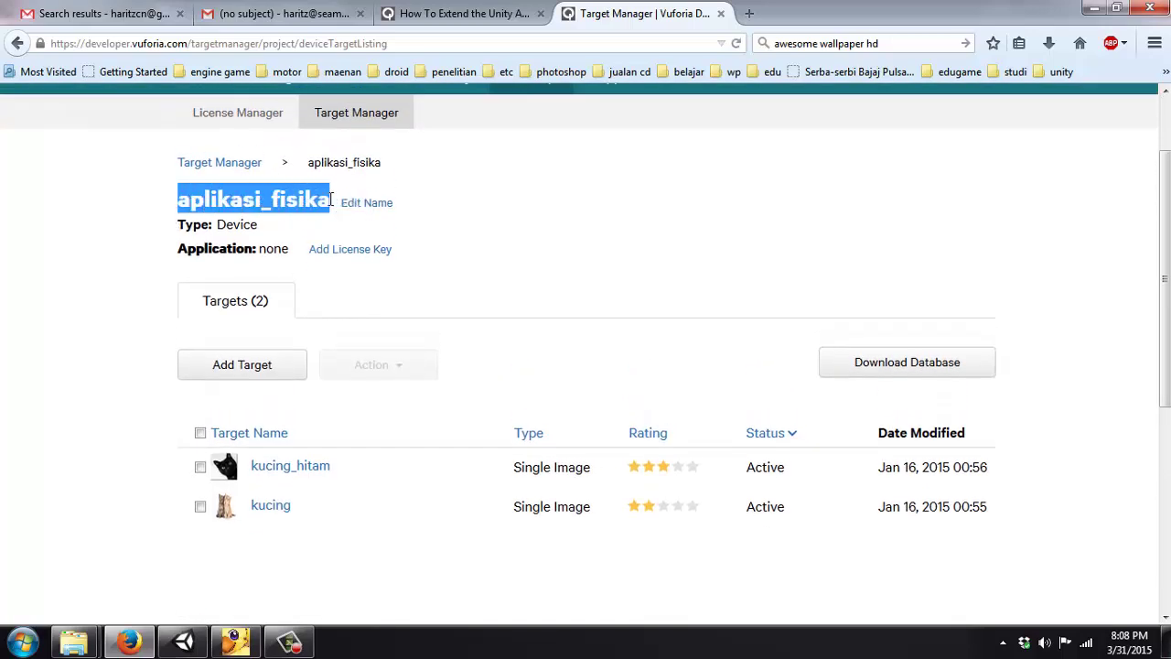
click(331, 199)
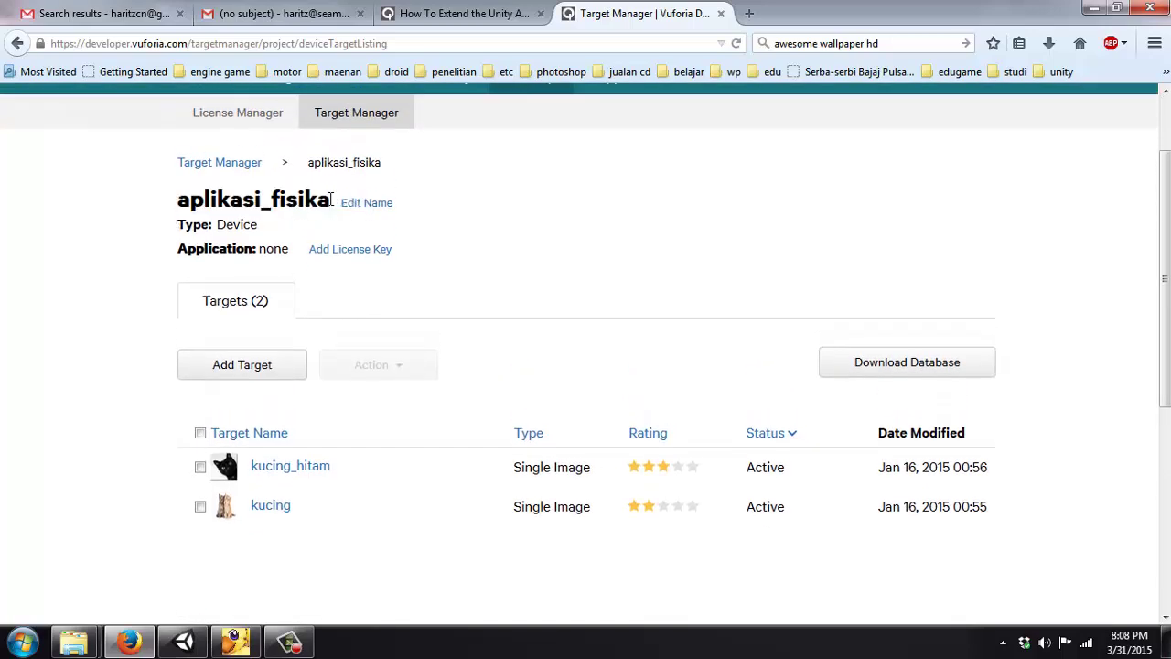
click(871, 366)
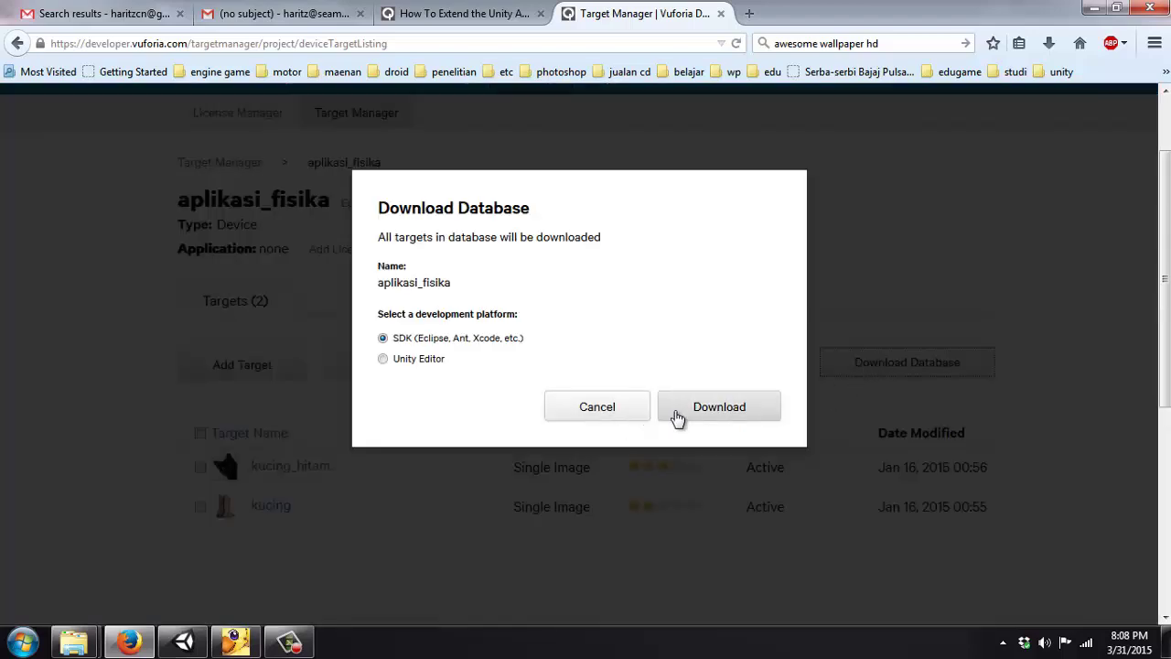
click(396, 364)
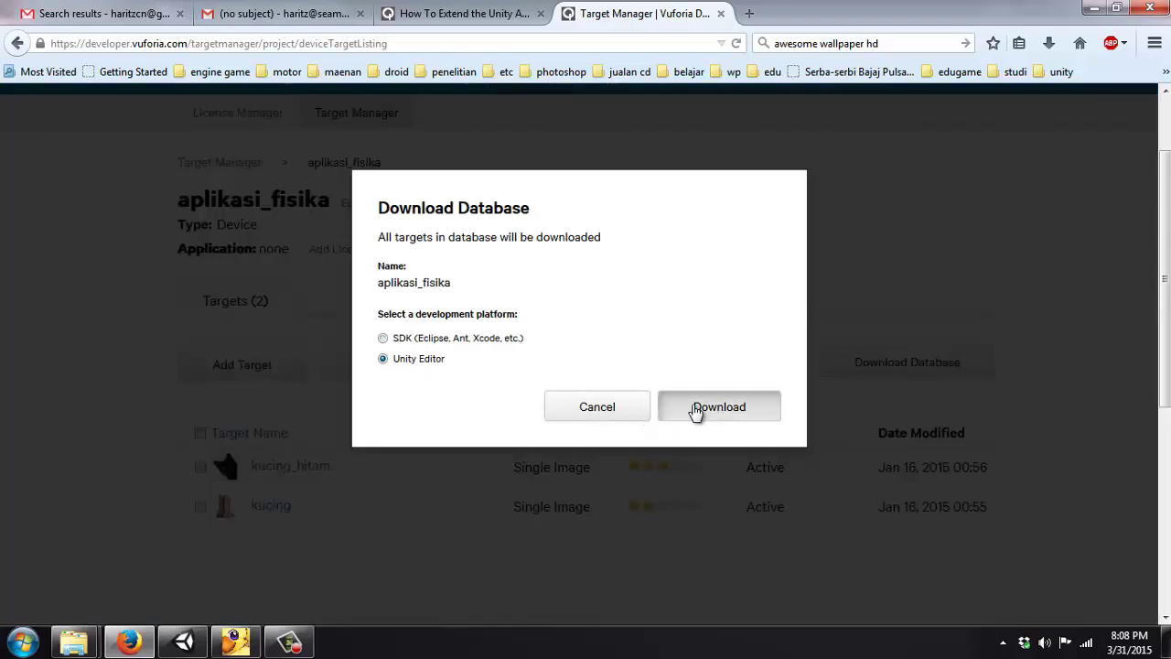
click(695, 410)
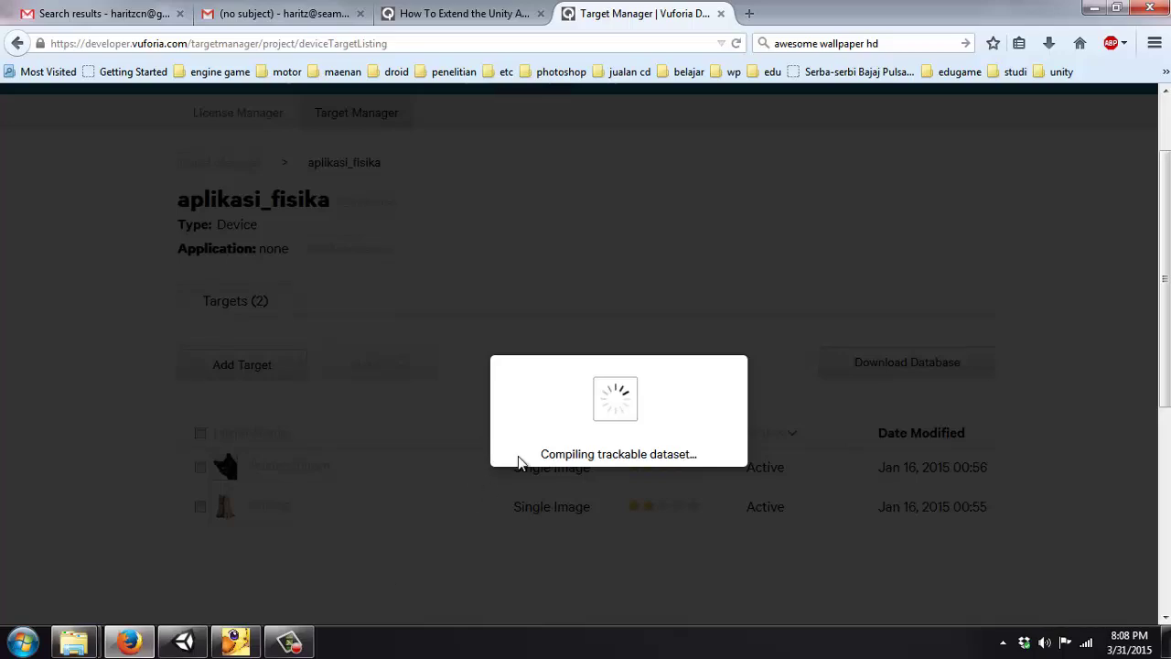
Step: Inspect gajahupdate.fbx and 2-animasi-human.fbx in the myanime folder, then go back to Unity
mouse_move(74, 634)
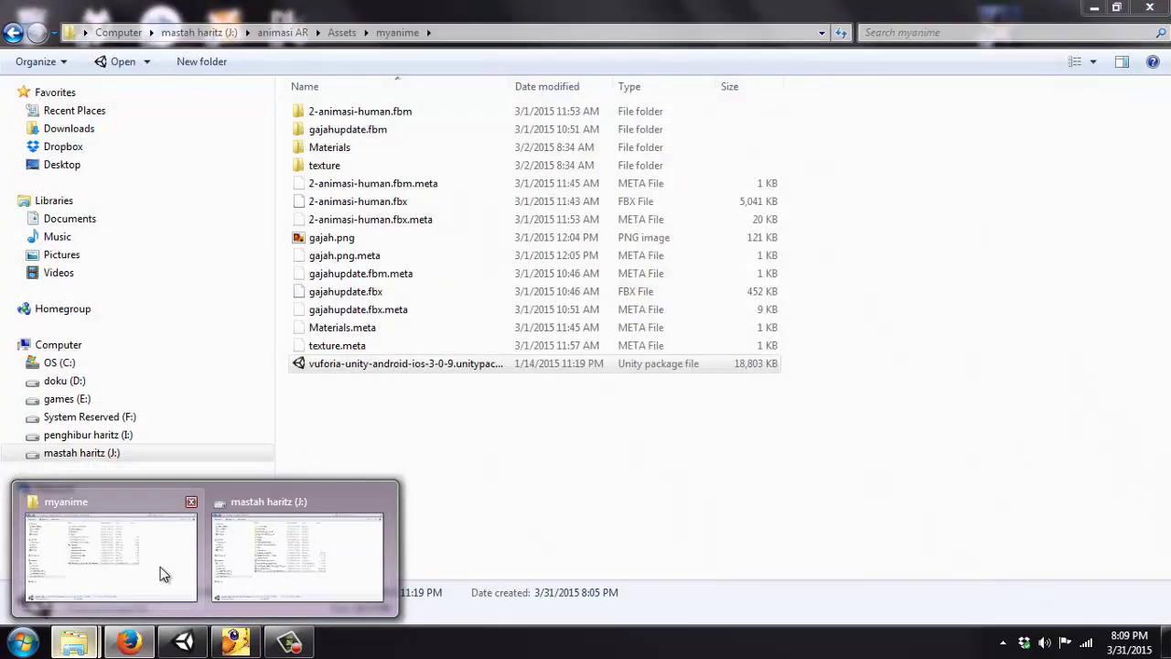
click(160, 567)
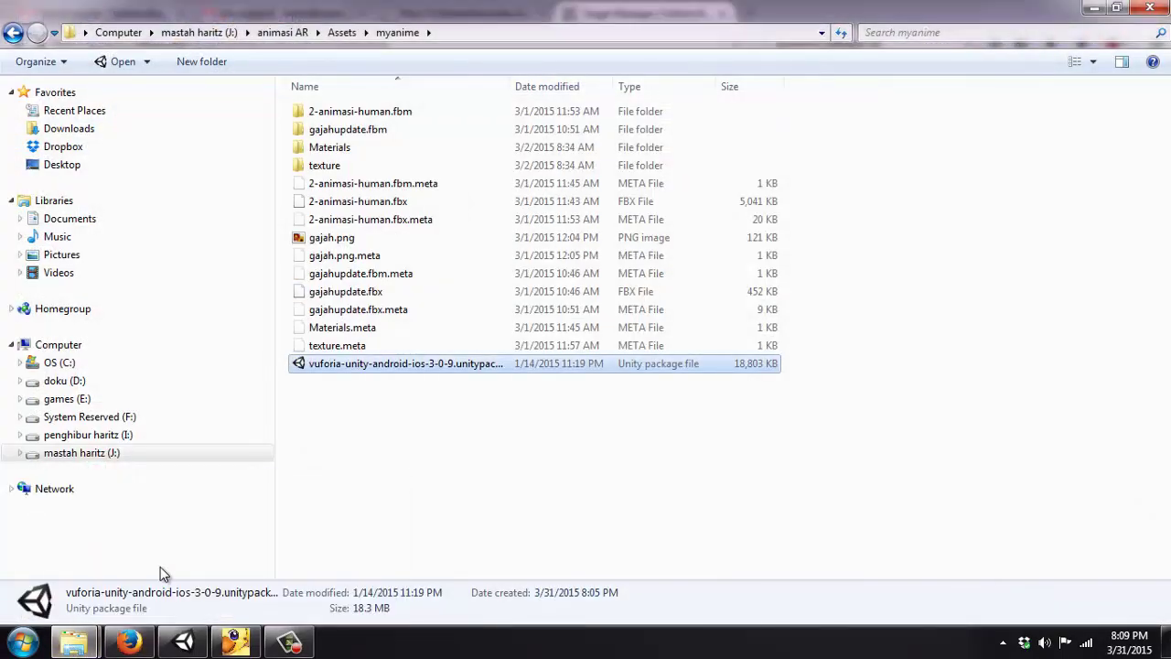
click(439, 299)
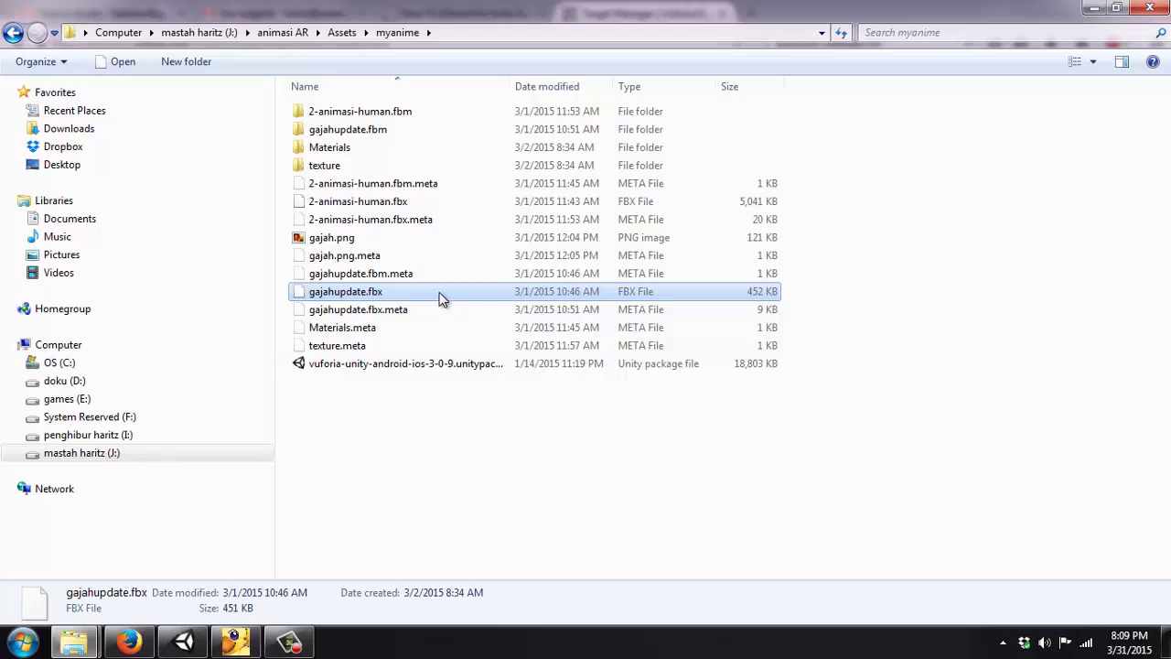
click(410, 200)
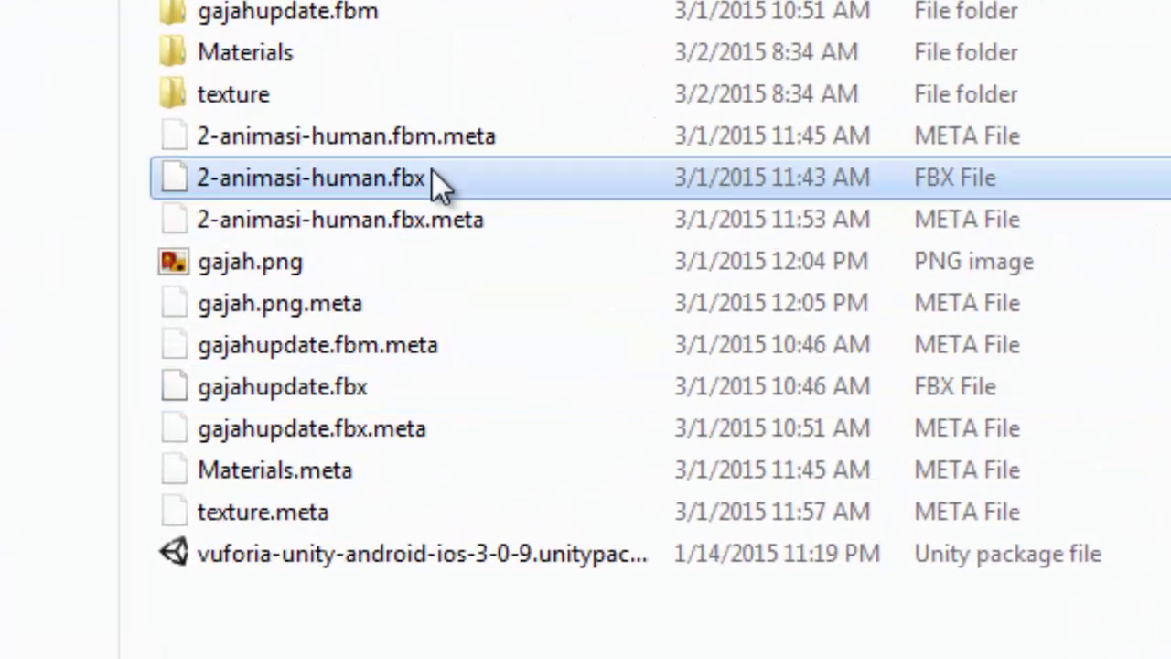
click(386, 399)
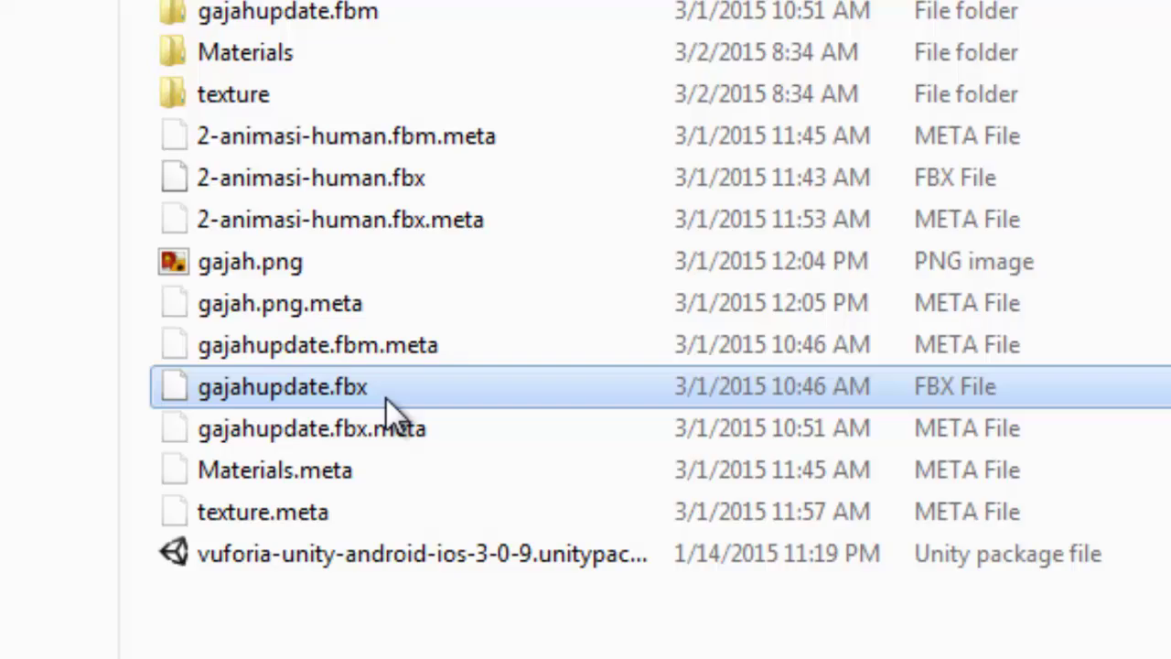
click(189, 643)
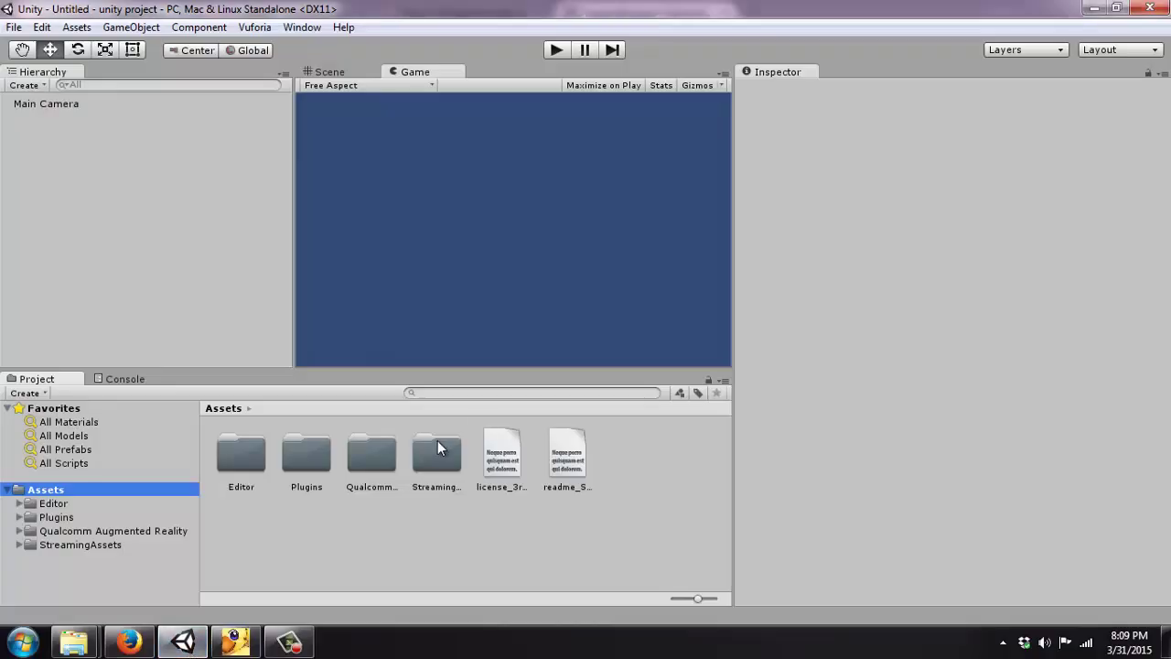
Step: Save aplikasi_fisika(1).unitypackage to Downloads and open it to import into Unity
click(125, 645)
click(464, 335)
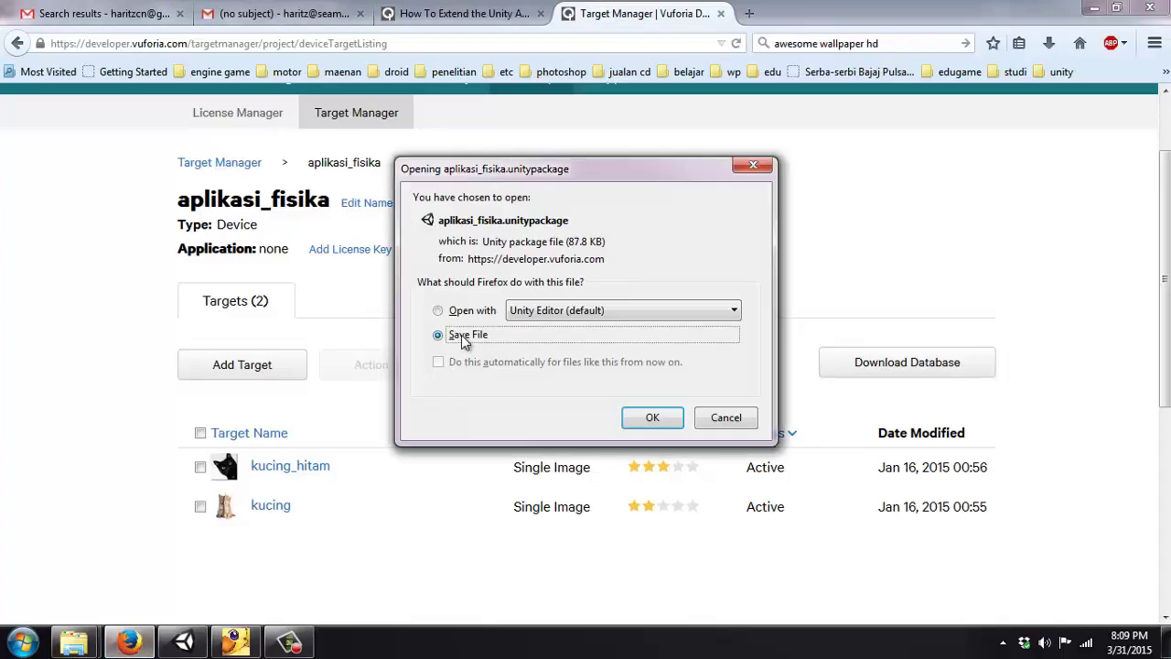
click(653, 417)
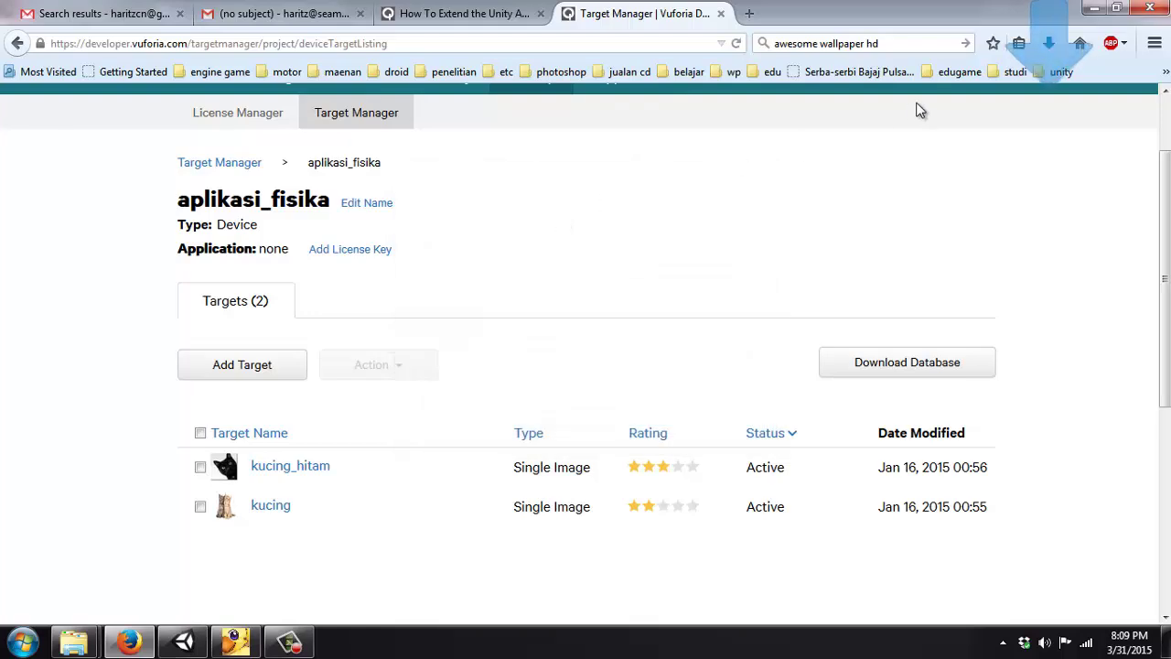
click(1048, 43)
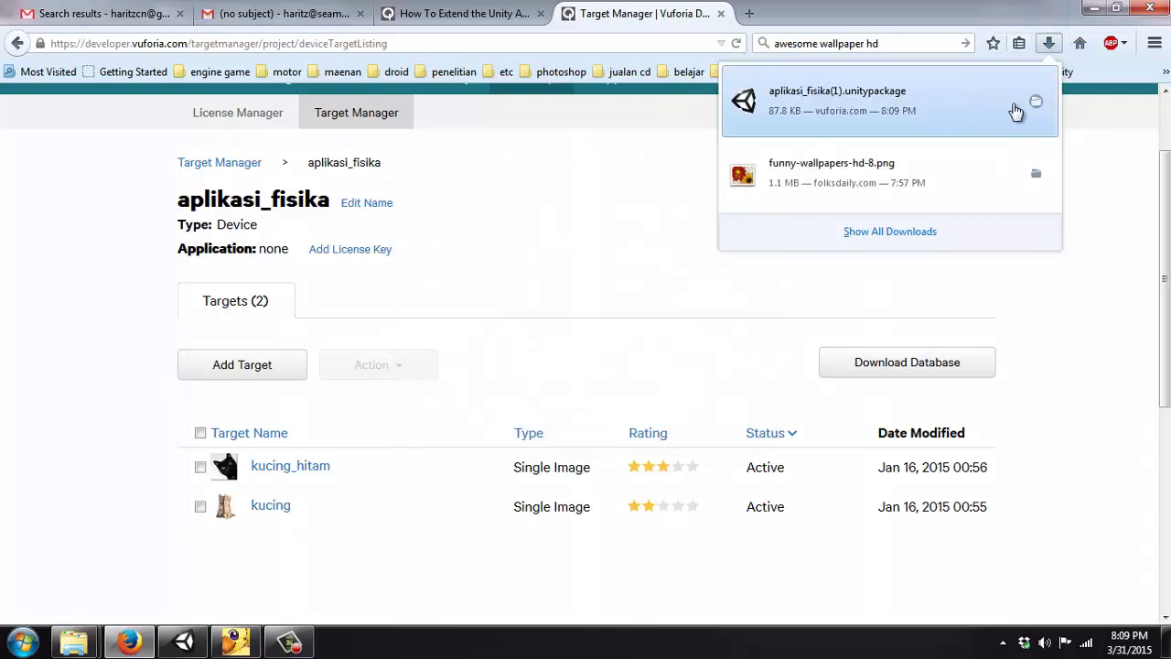
click(1035, 103)
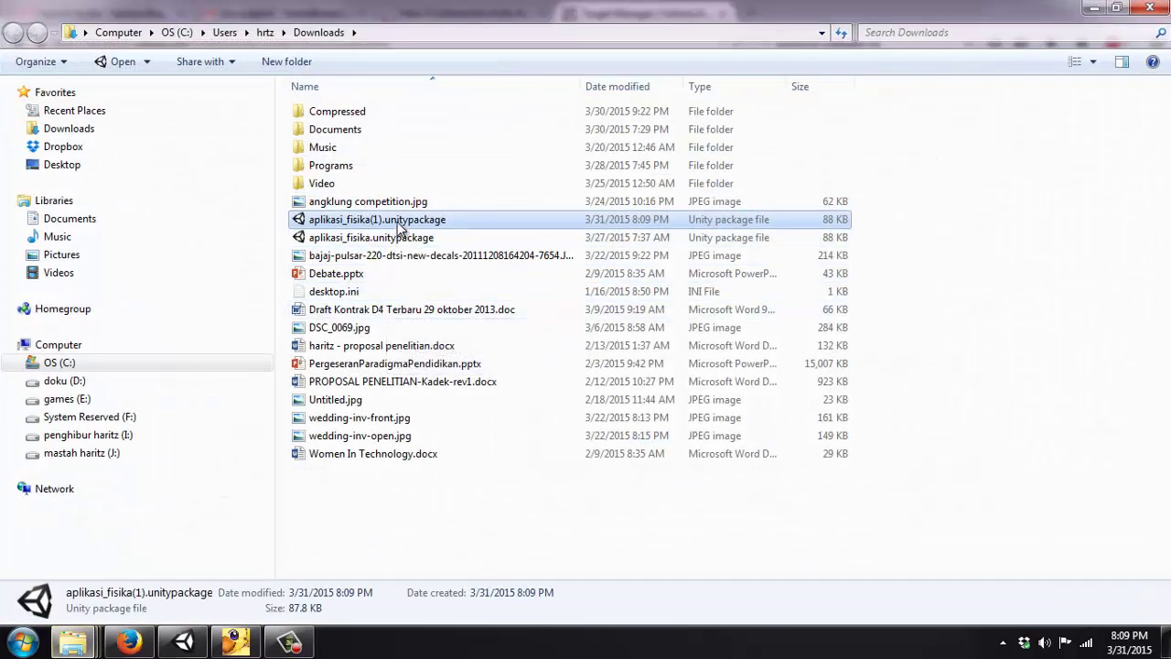
double_click(400, 227)
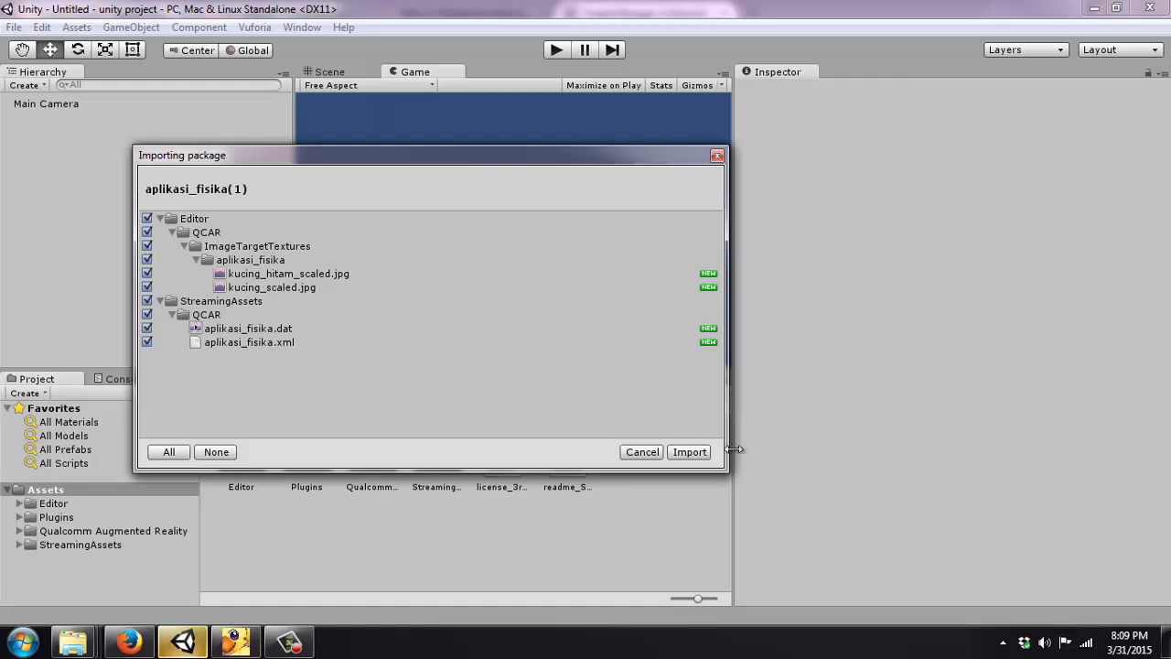
Step: Import the package's target images and dataset, then import the gajahupdate.fbx elephant model
click(705, 460)
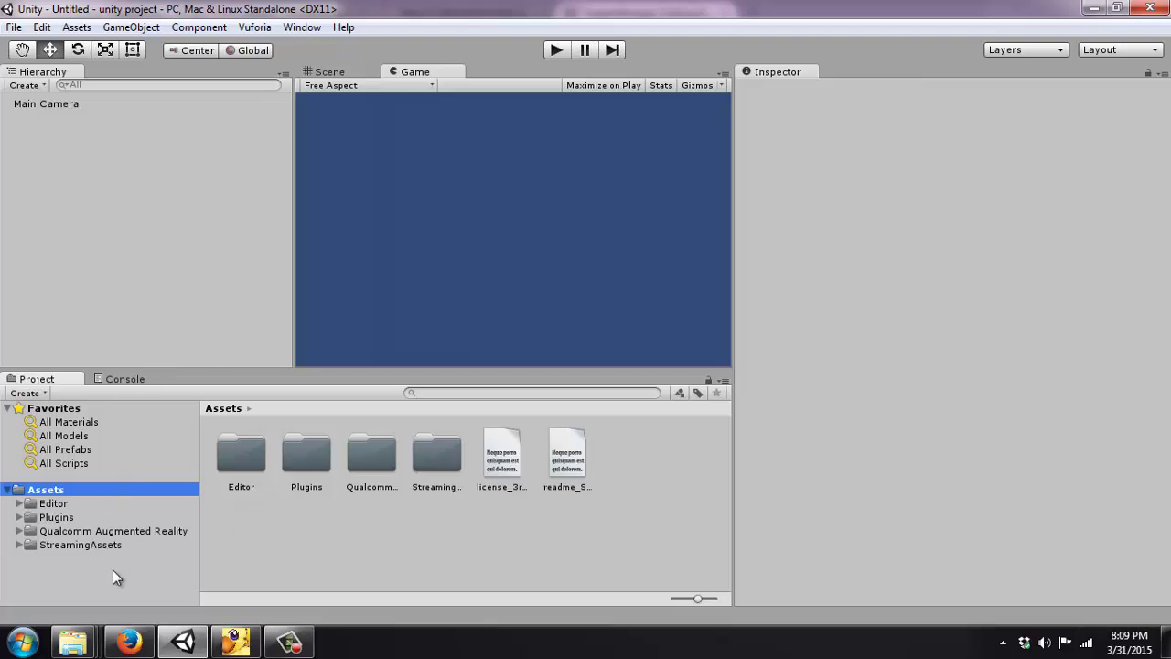
right_click(48, 491)
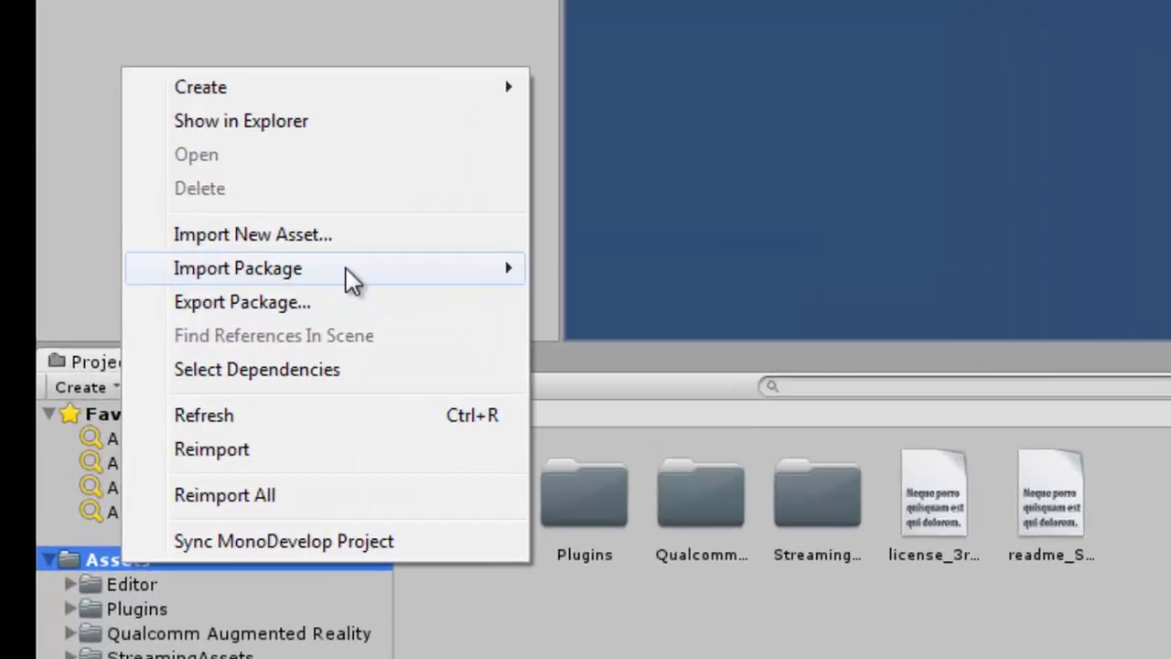
click(430, 210)
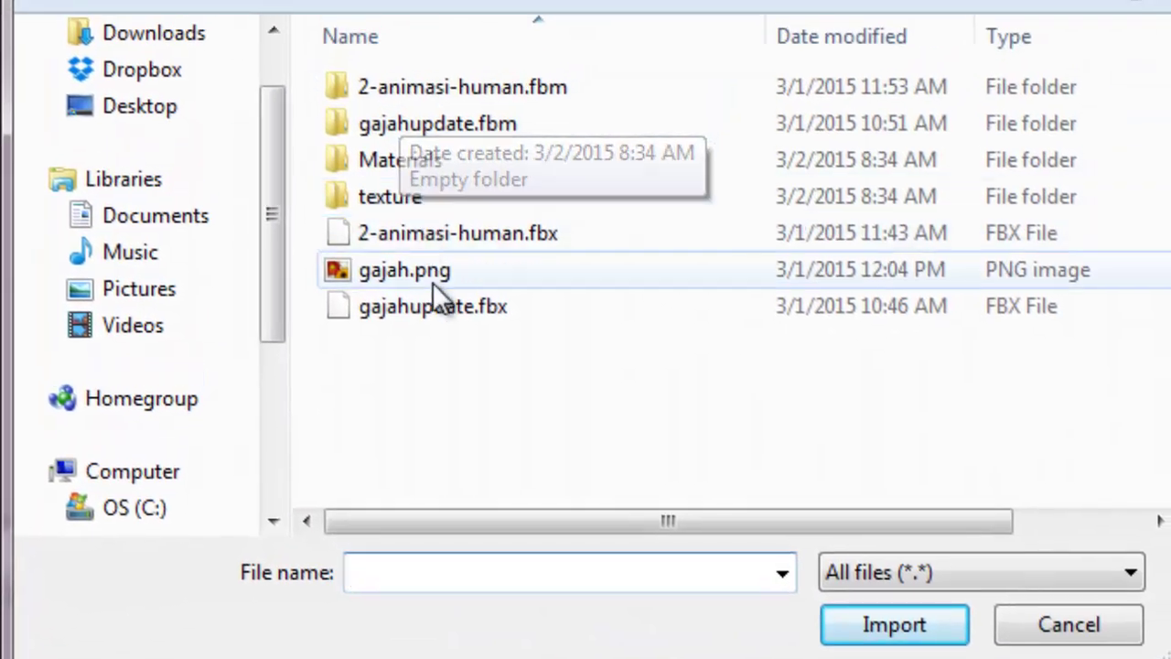
click(495, 235)
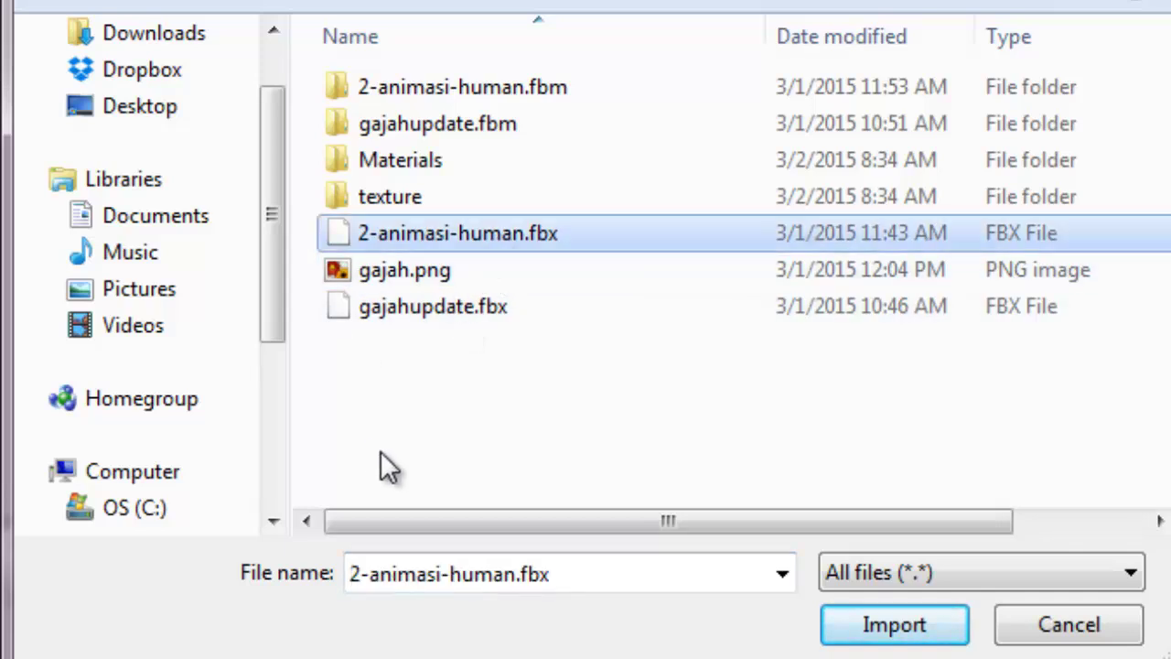
click(466, 307)
click(922, 630)
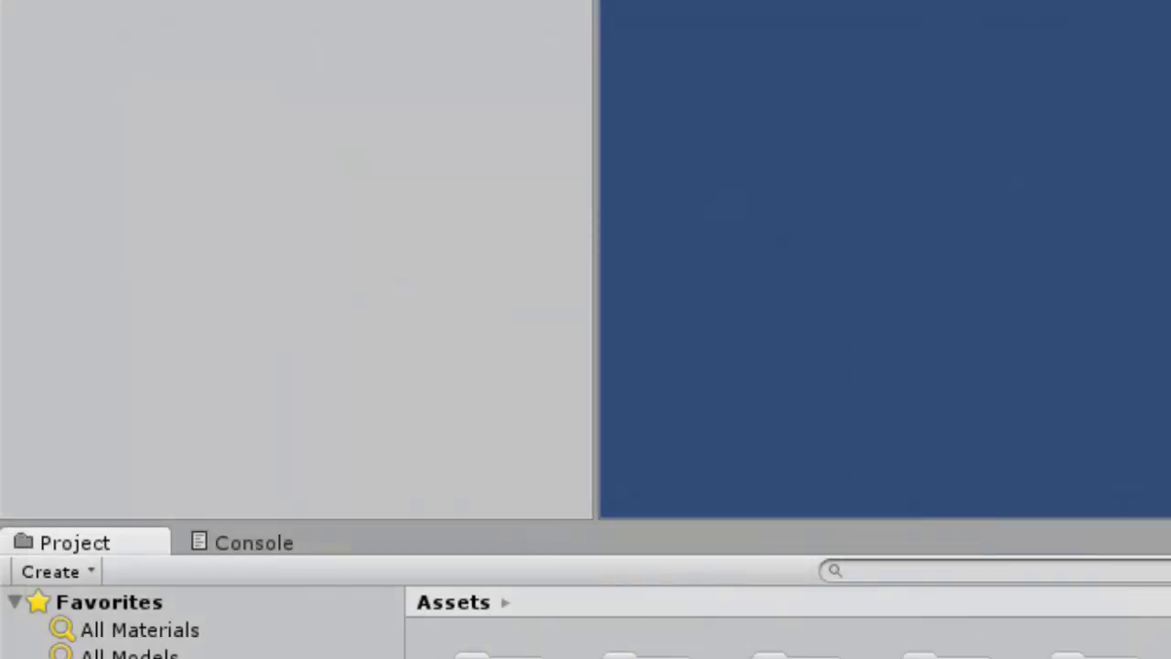
right_click(154, 645)
click(330, 398)
Step: Import 2-animasi-human.fbx and set its Scale Factor to 1
double_click(402, 236)
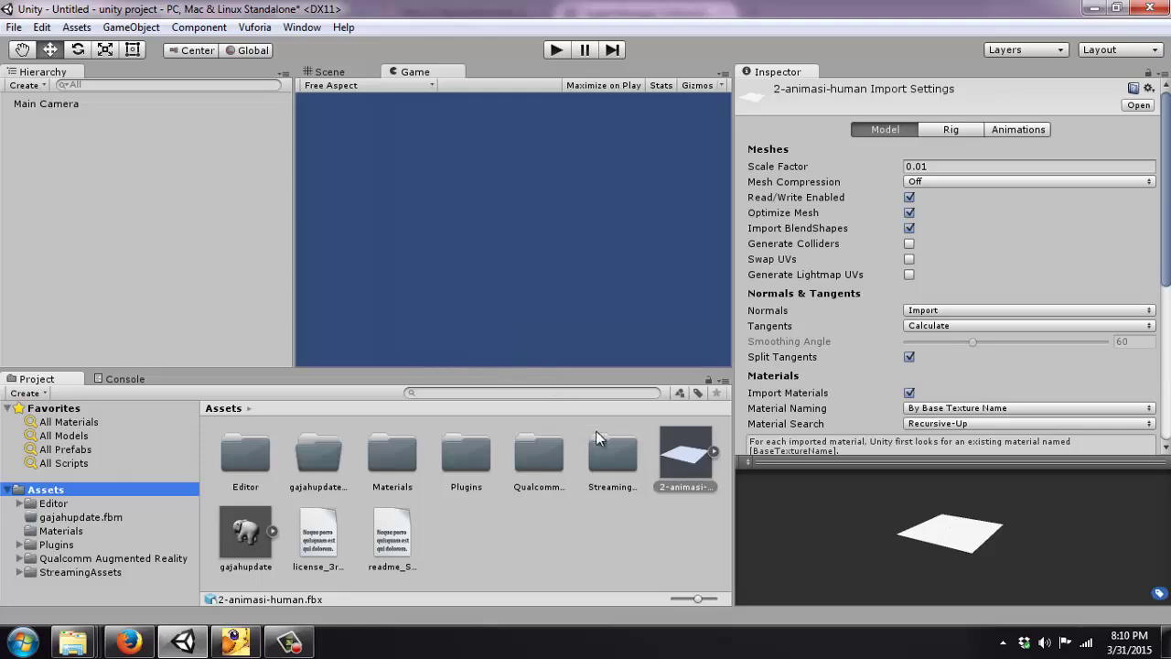
click(937, 168)
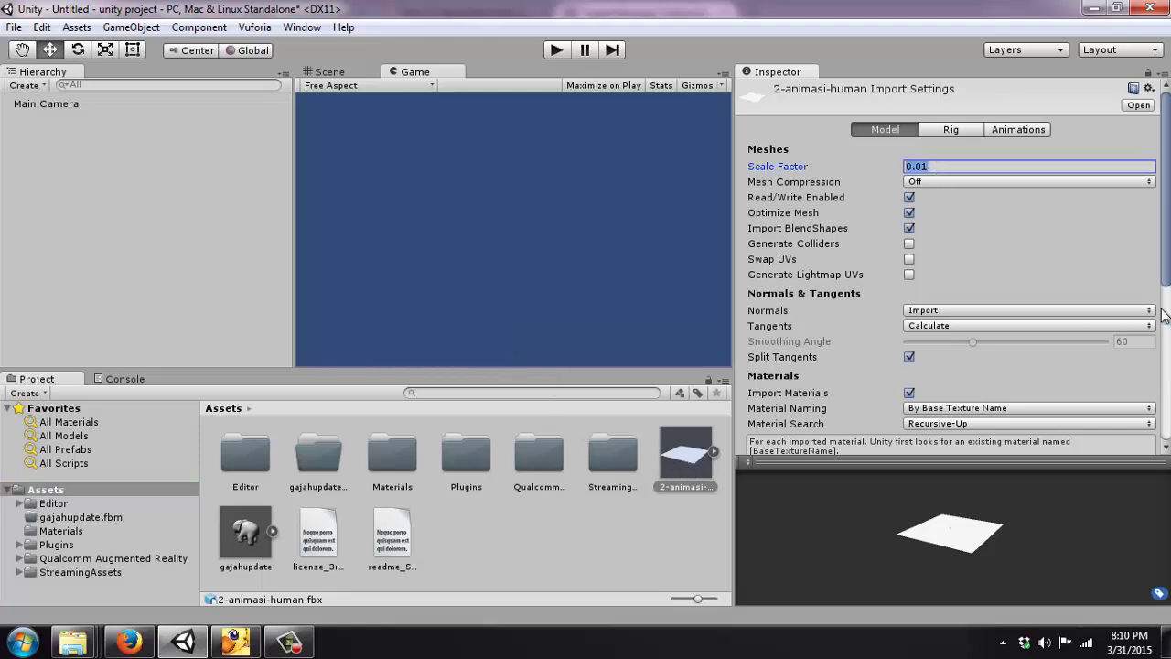
text(1)
scroll(1017, 187, down, 5)
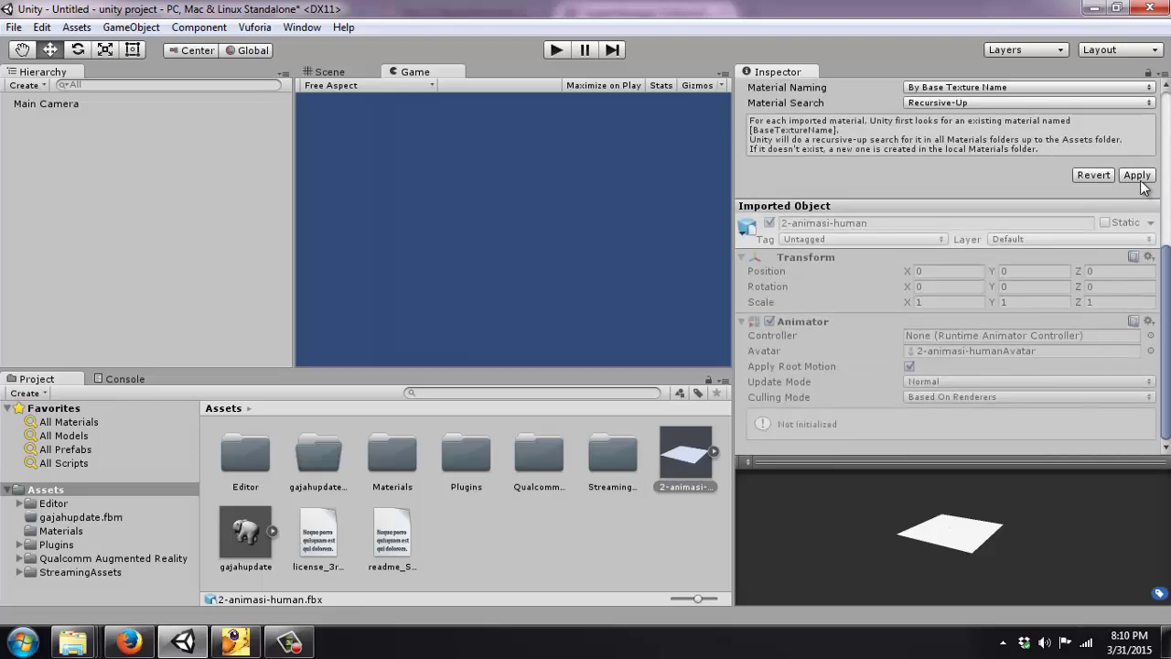
click(1139, 178)
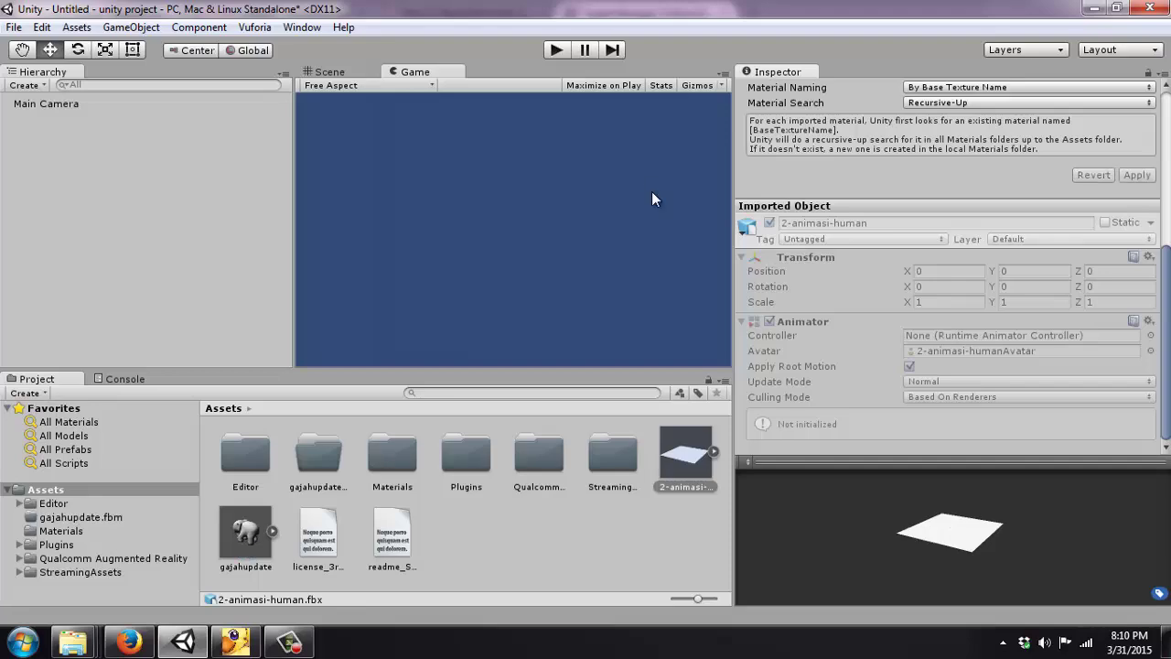
Step: Change the gajahupdate model's Scale Factor from 0.01 to 1 and apply it
click(234, 539)
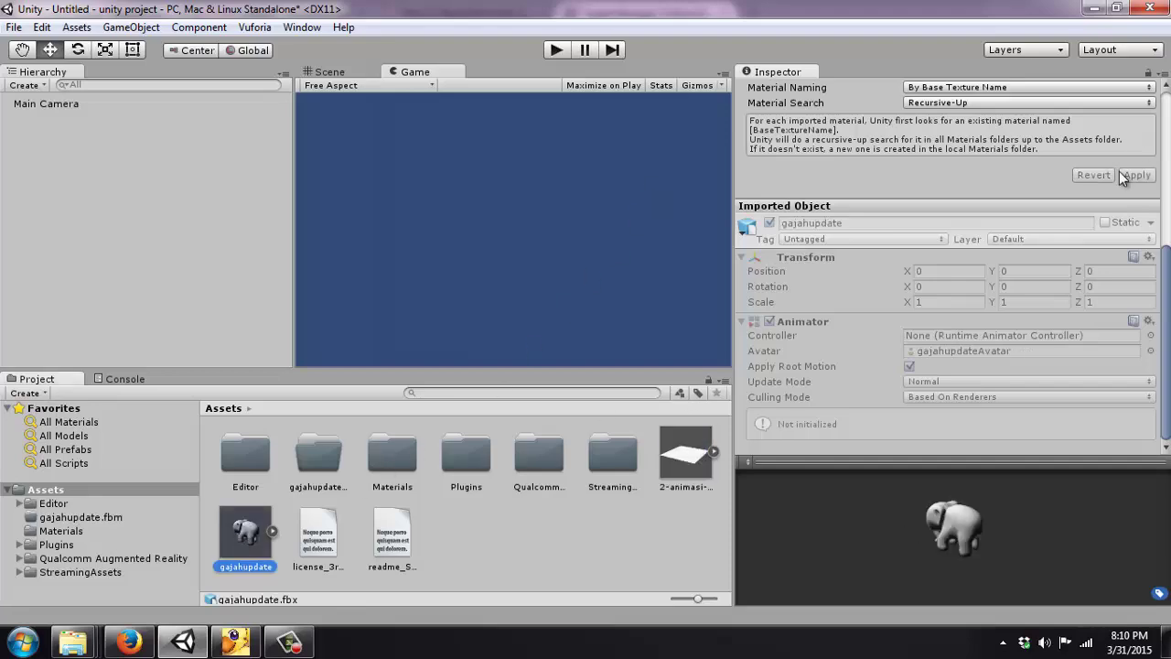
scroll(1075, 183, up, 4)
scroll(1024, 188, up, 2)
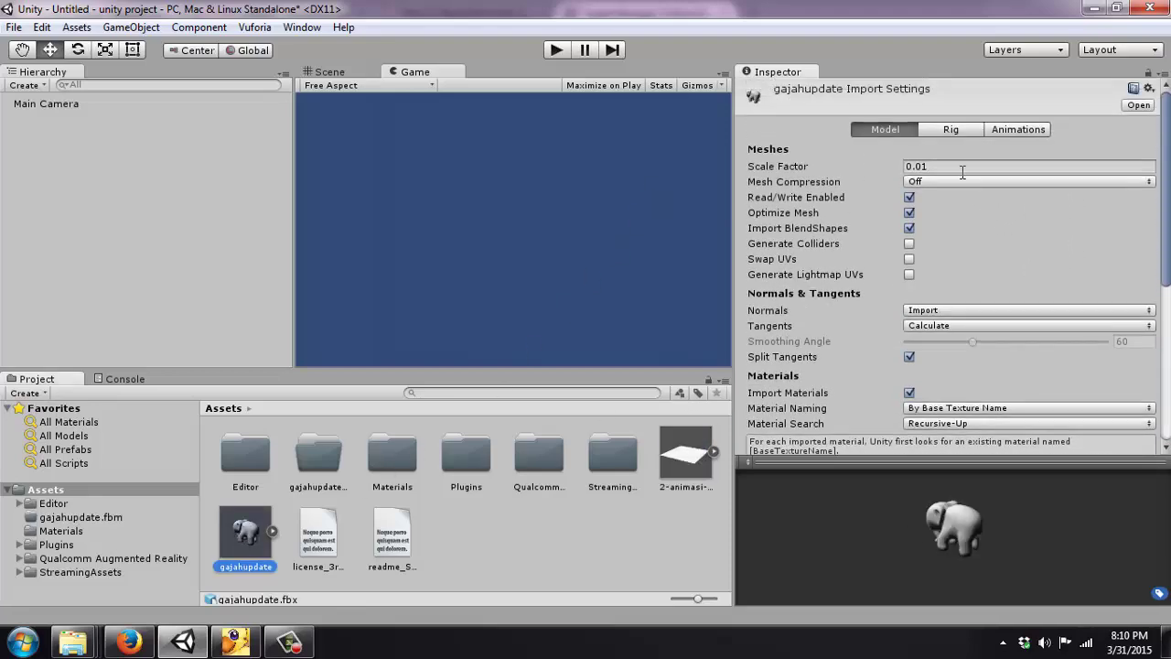
click(962, 168)
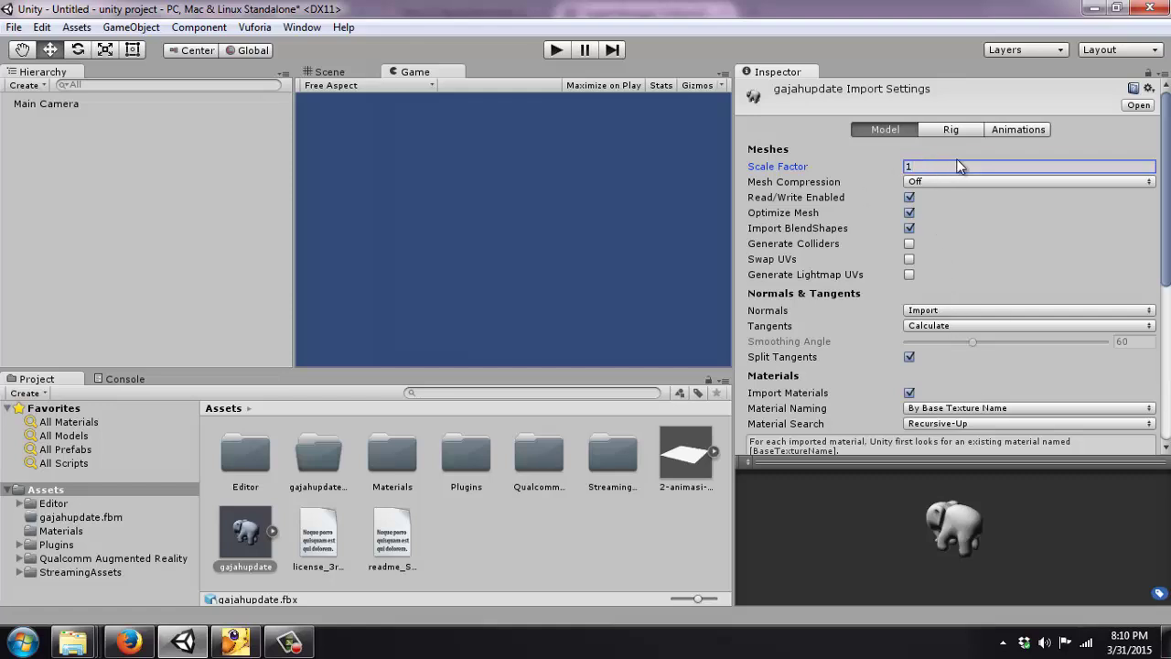
scroll(963, 162, down, 6)
click(1137, 174)
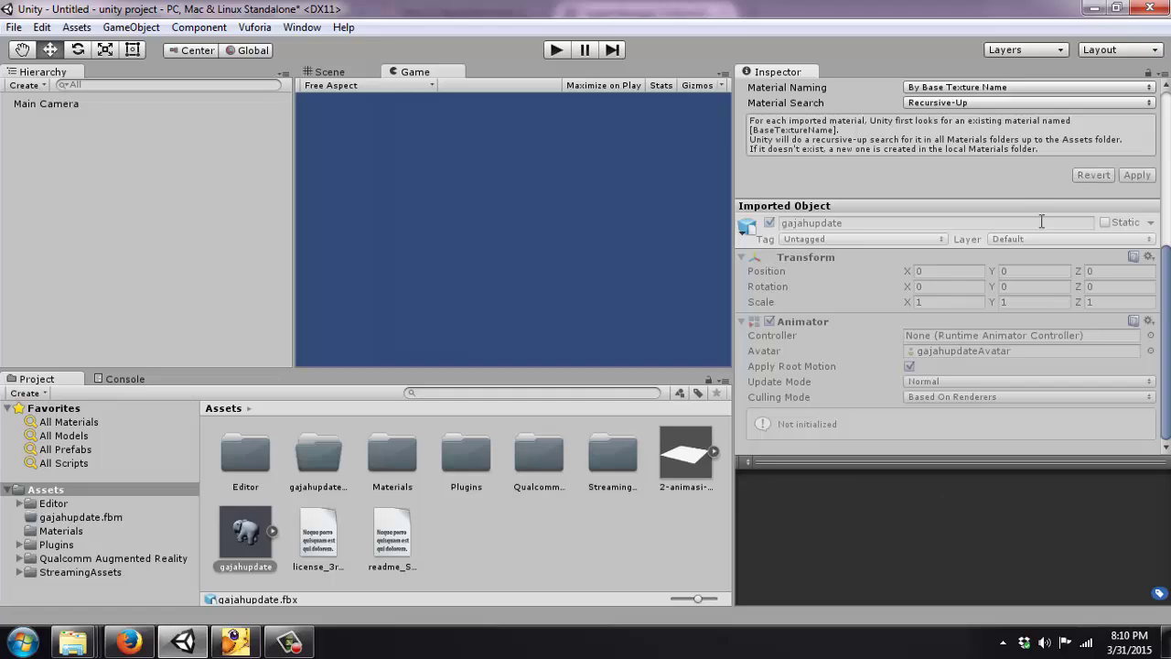
scroll(953, 183, up, 6)
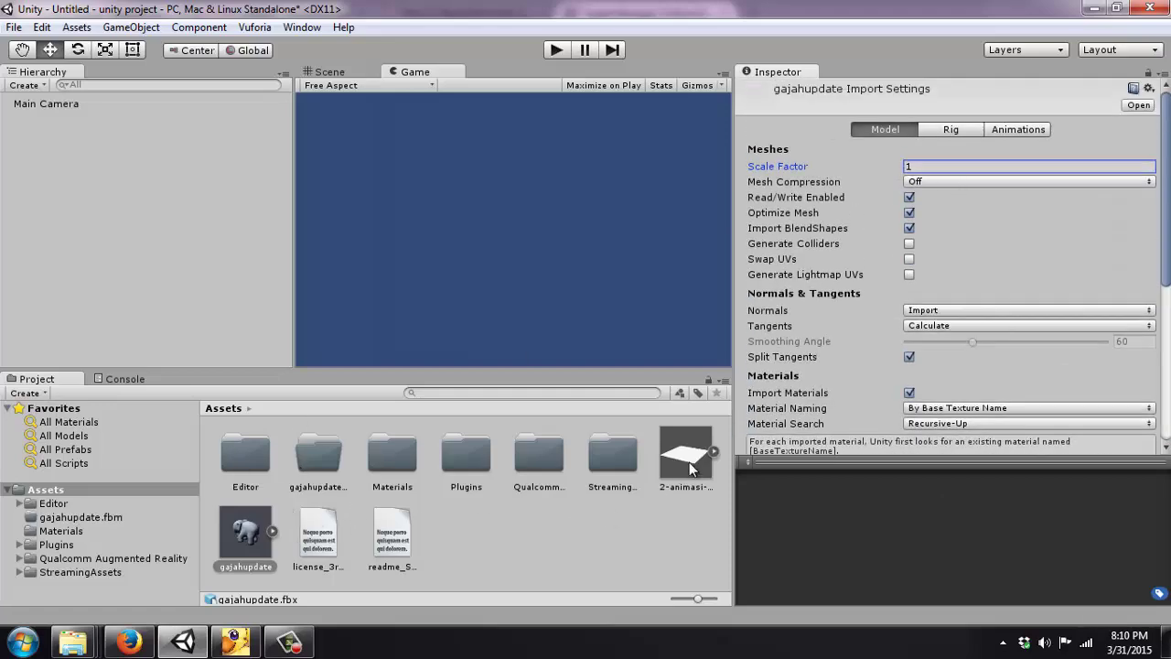
click(41, 107)
Step: Delete the default Main Camera from the scene
right_click(40, 109)
click(99, 205)
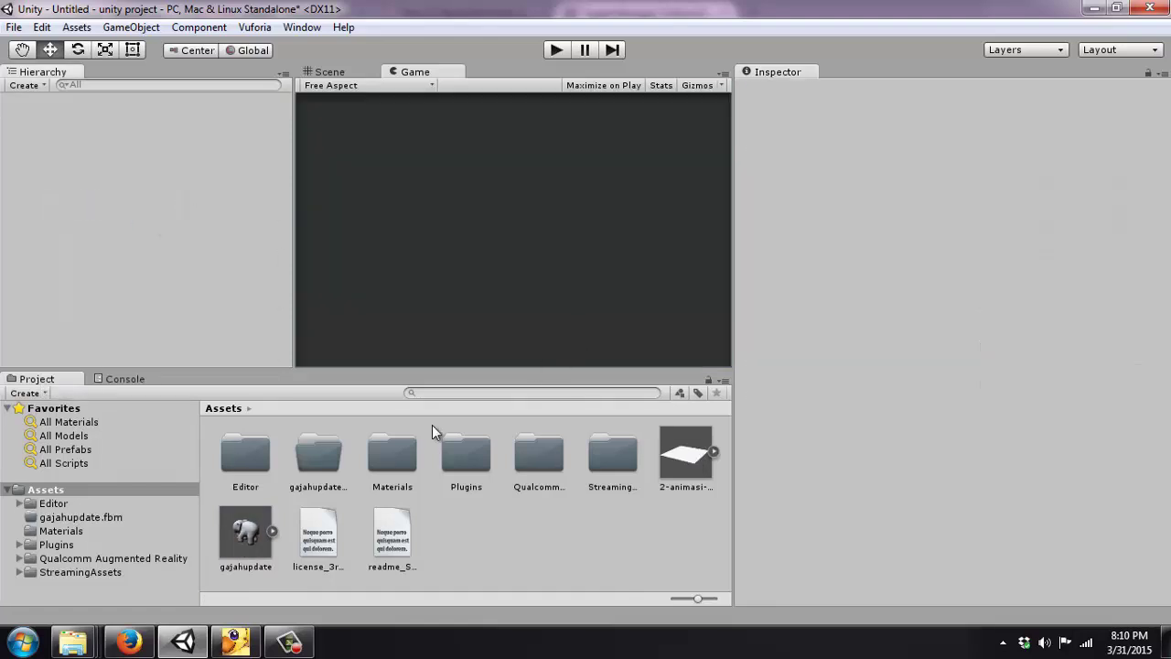
click(95, 559)
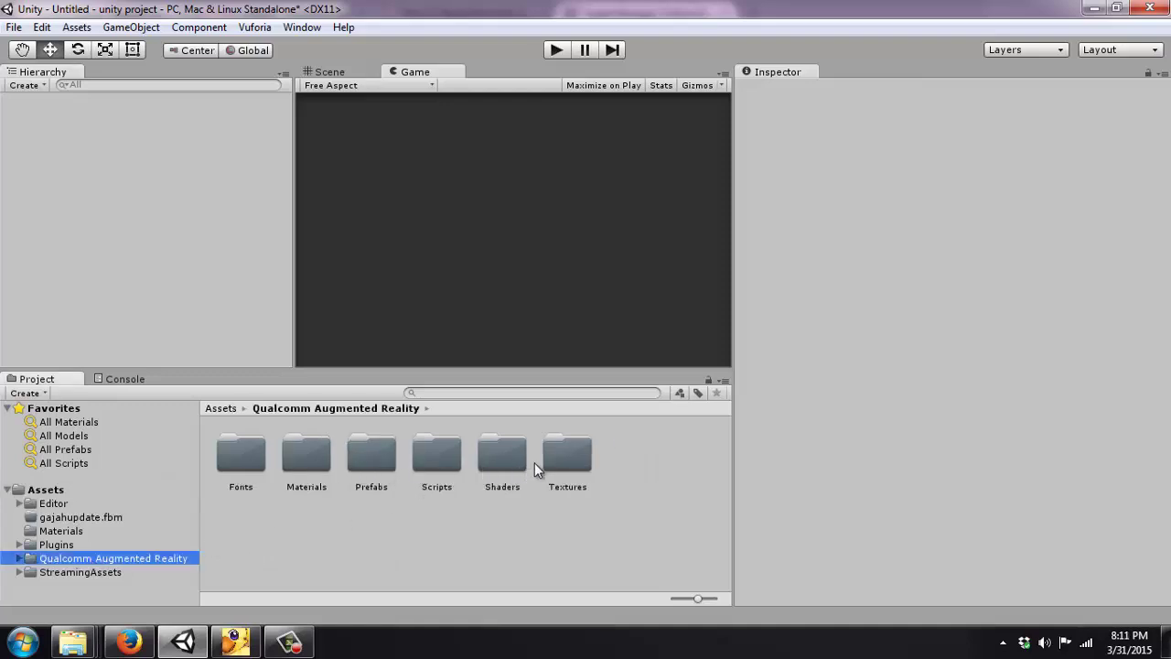
click(18, 559)
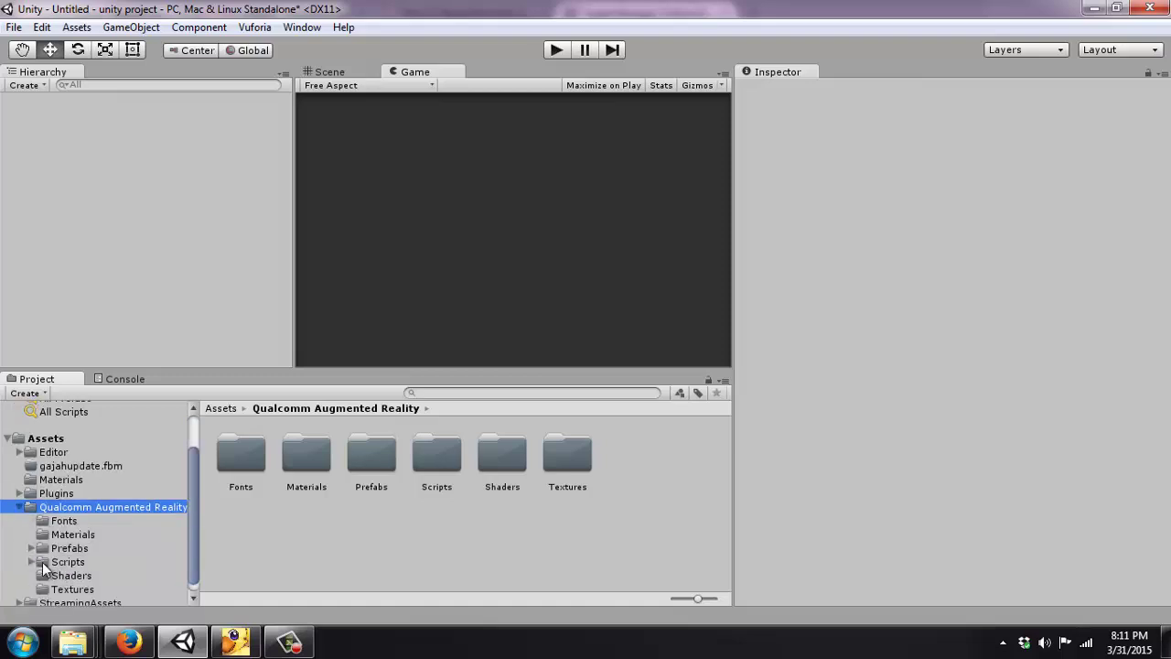
click(31, 548)
click(55, 549)
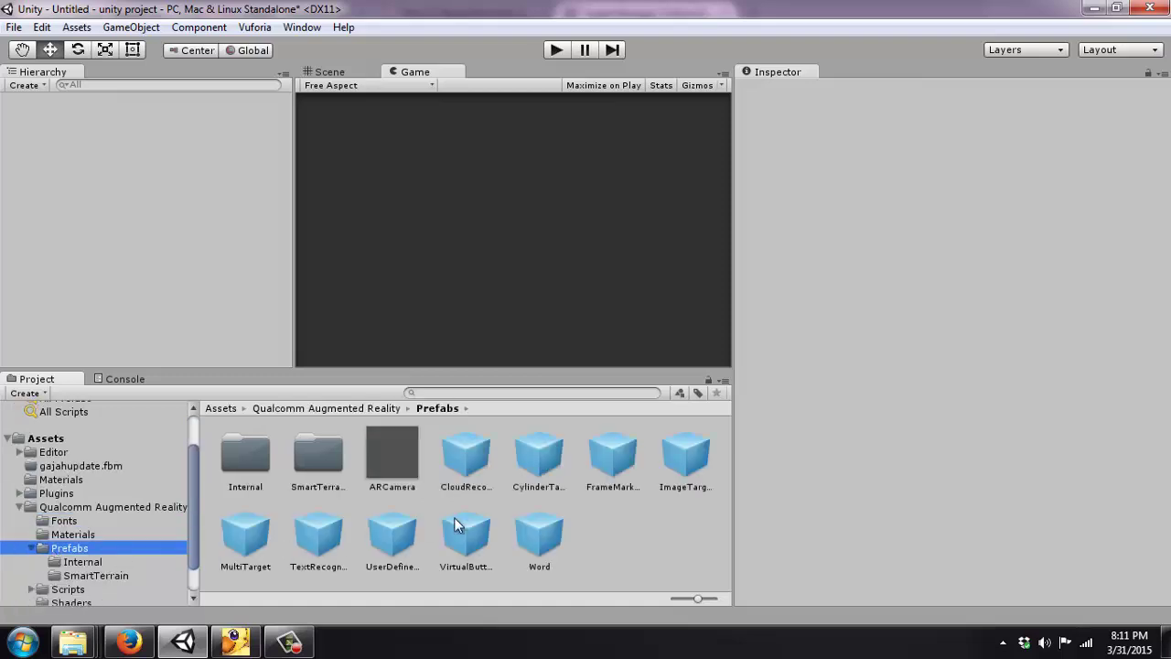
Step: Place the ARCamera and ImageTarget prefabs from Qualcomm Augmented Reality/Prefabs into the Scene view
drag(399, 466, 394, 410)
click(331, 72)
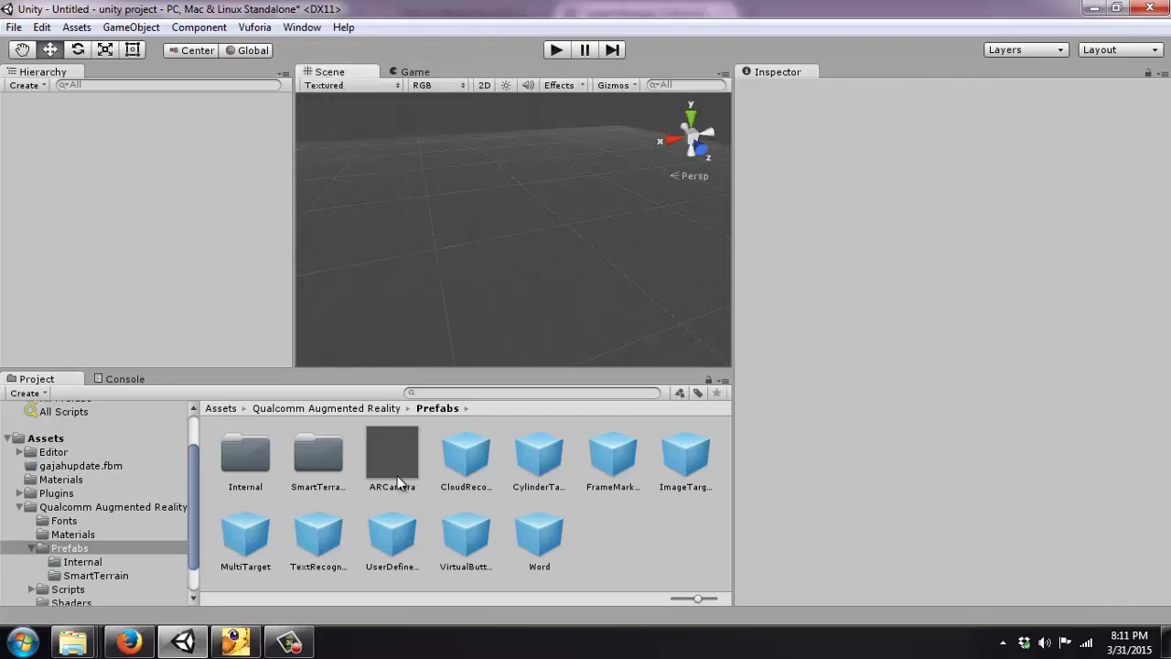
drag(397, 474, 446, 219)
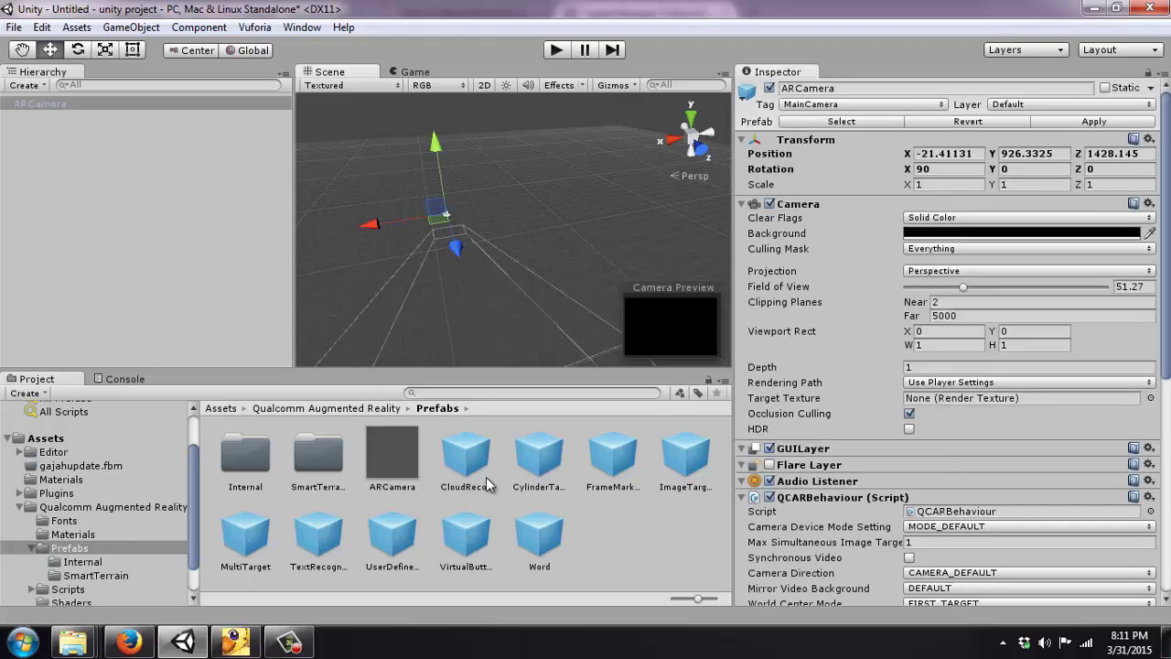
drag(686, 457, 459, 248)
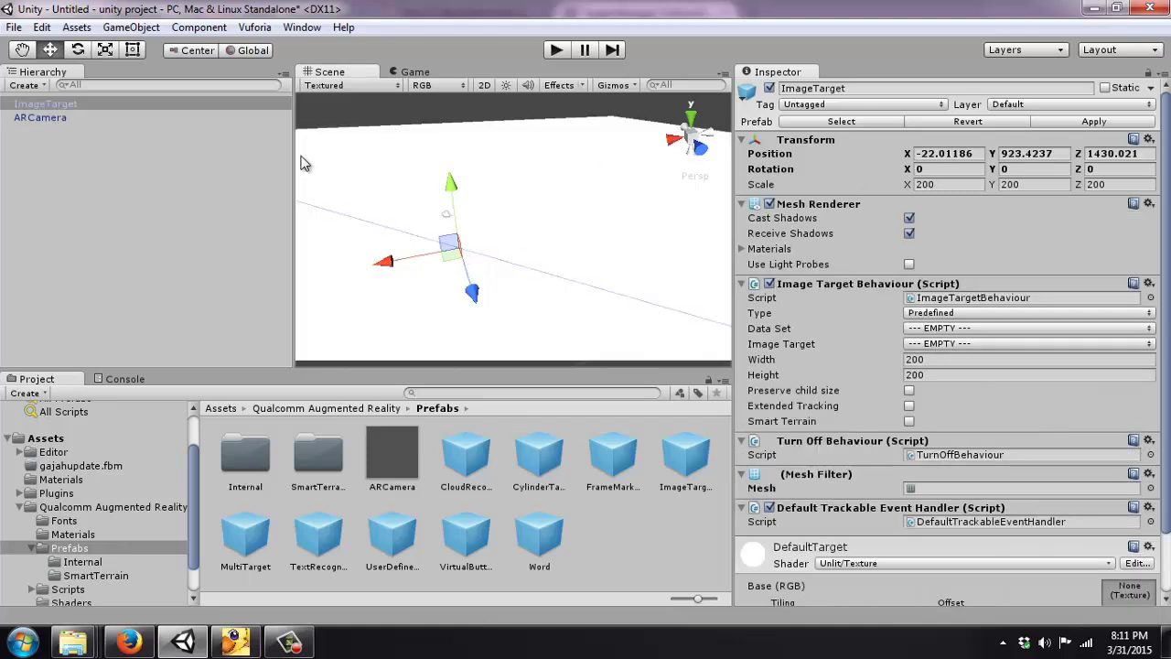
drag(294, 163, 254, 158)
Step: Set the ImageTarget's position to 0, 0, 0
click(79, 116)
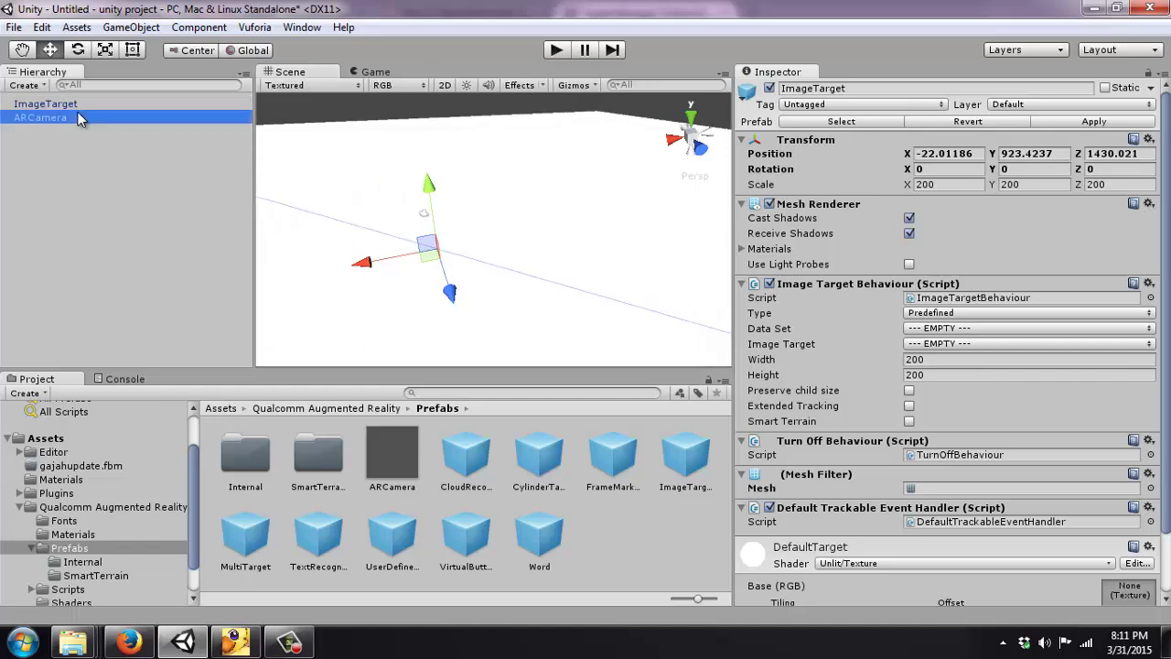
click(79, 105)
click(941, 154)
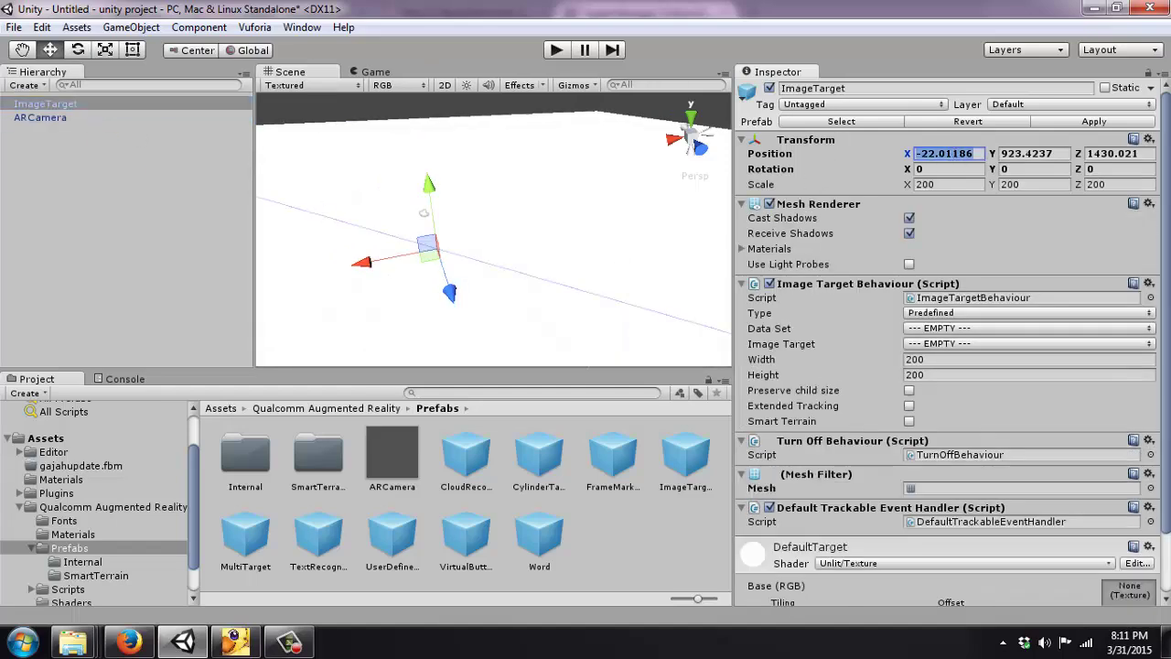
text(0)
key(Tab)
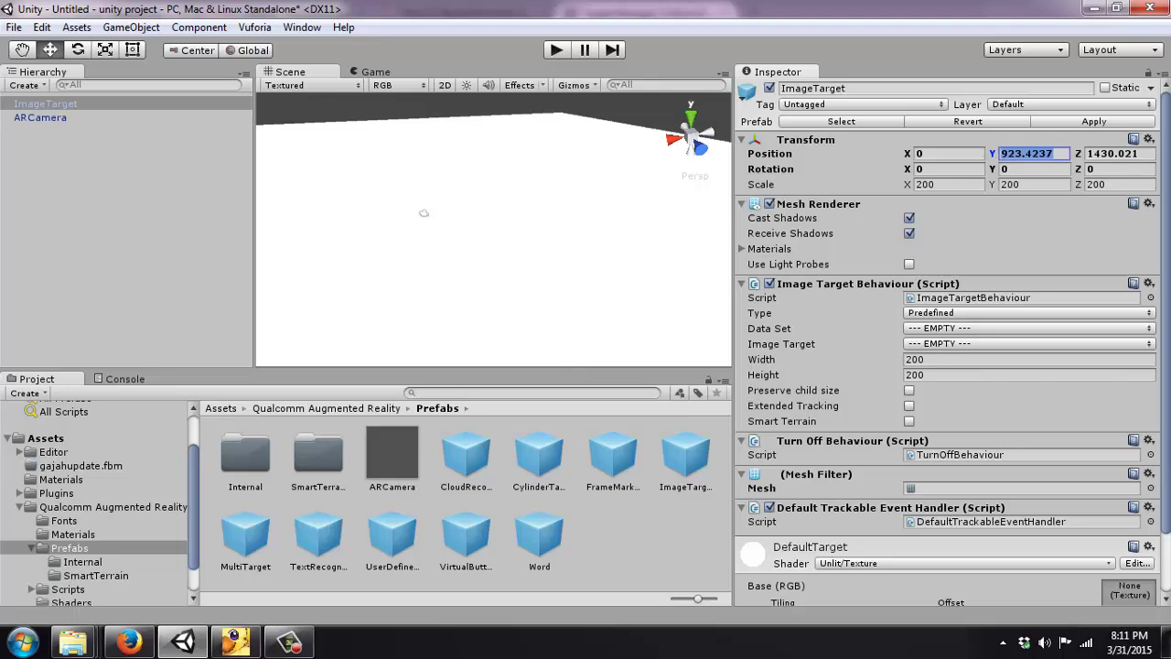
text(0)
key(Tab)
text(0)
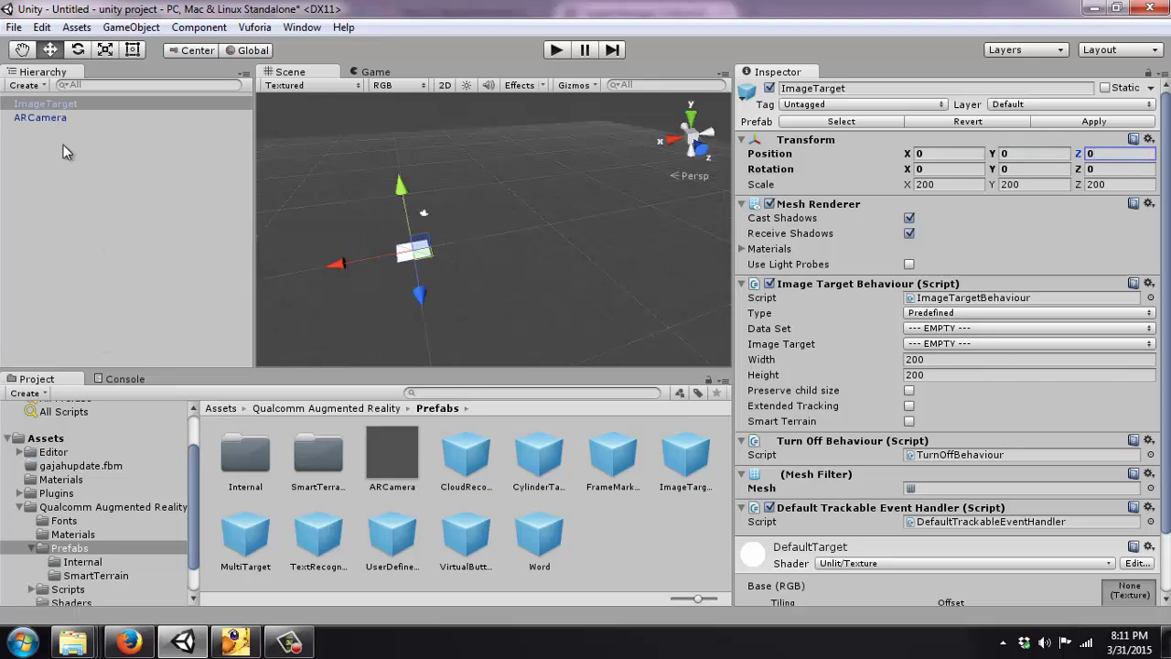
Step: Move the ARCamera to the origin, then raise it to Y 226 above the target
click(49, 117)
click(952, 154)
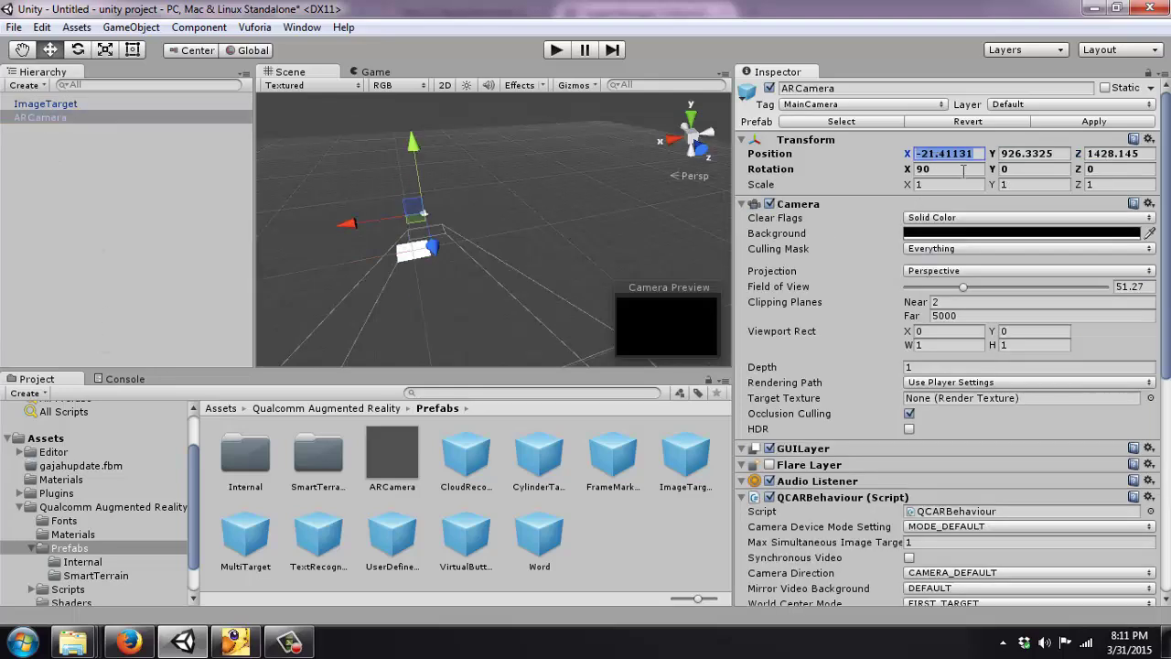
text(0)
key(Tab)
text(0)
key(Tab)
text(0)
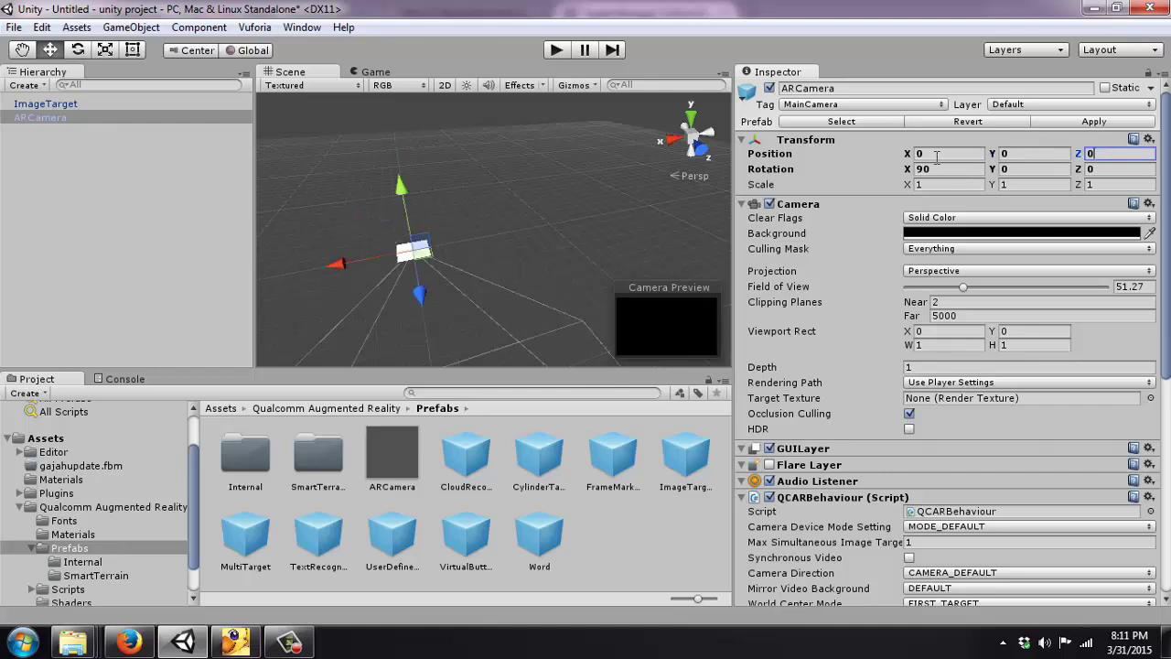
scroll(414, 205, up, 5)
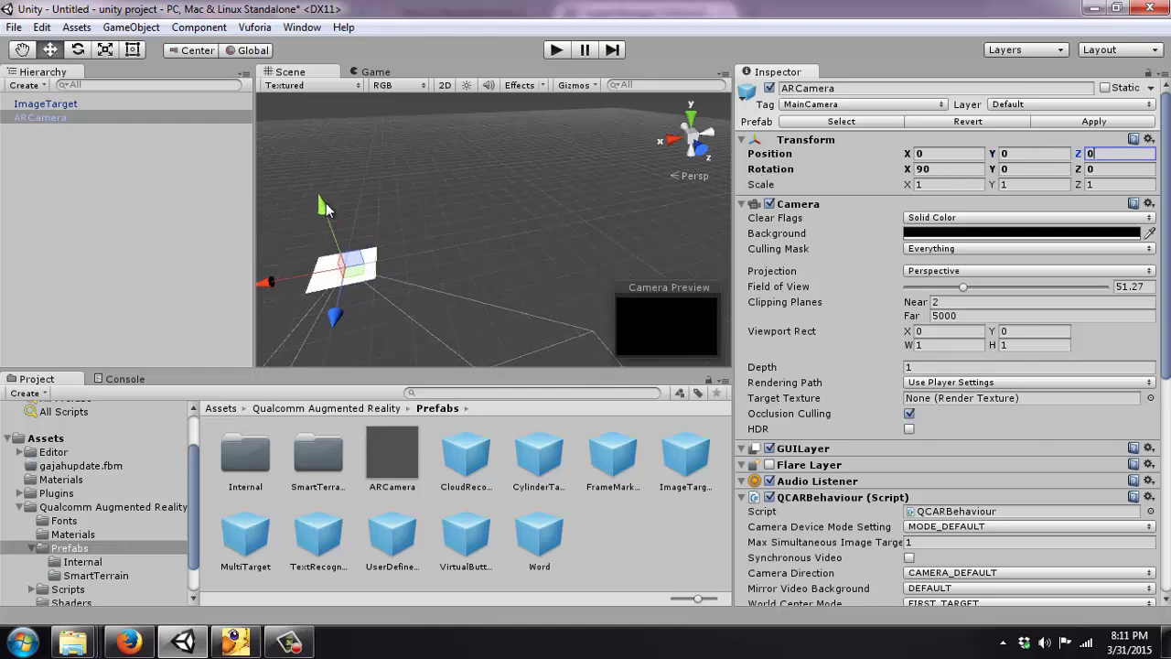
drag(326, 203, 301, 153)
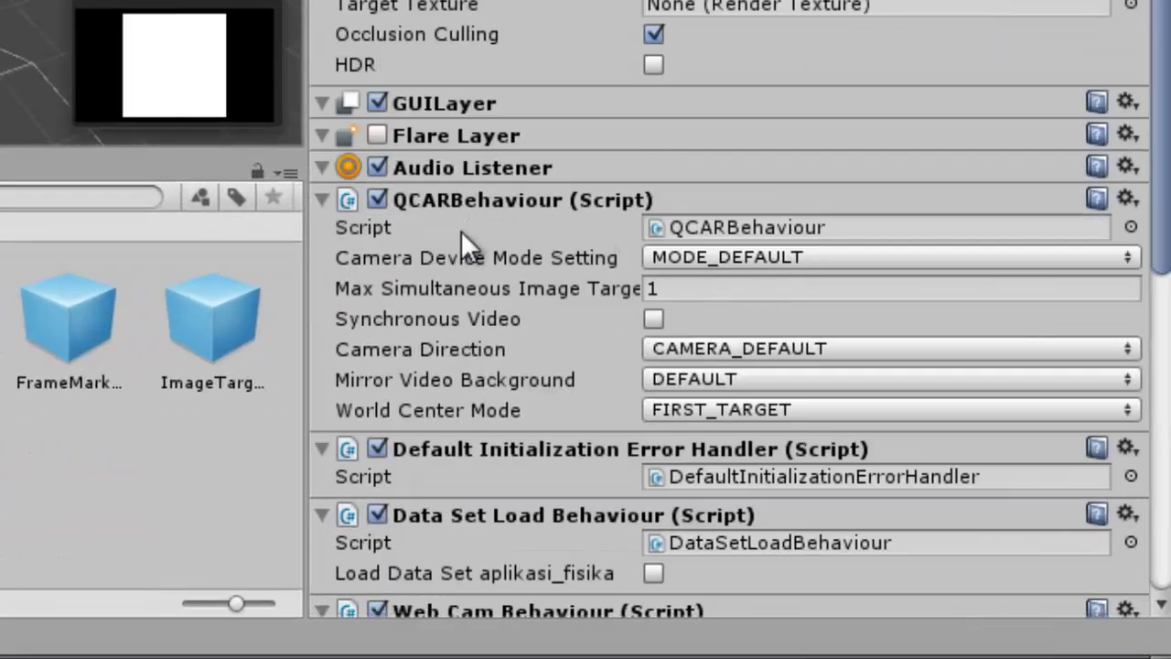
Step: Change QCARBehaviour's Max Simultaneous Image Targets on the ARCamera from 1 to 4
scroll(461, 231, down, 3)
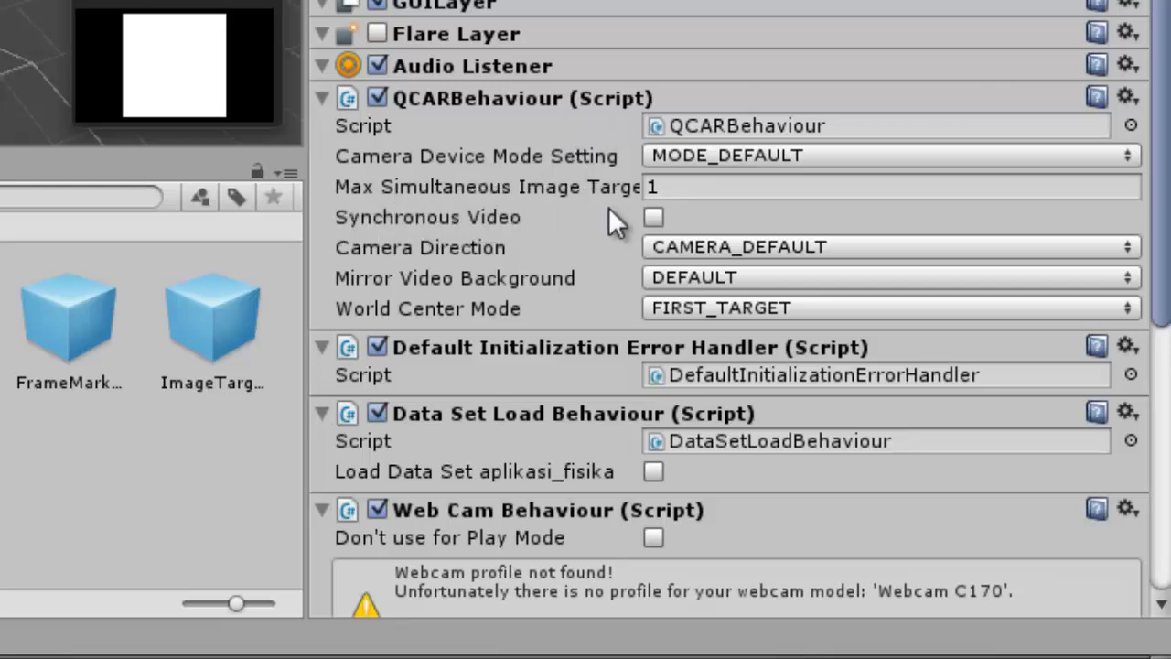
click(631, 195)
double_click(680, 189)
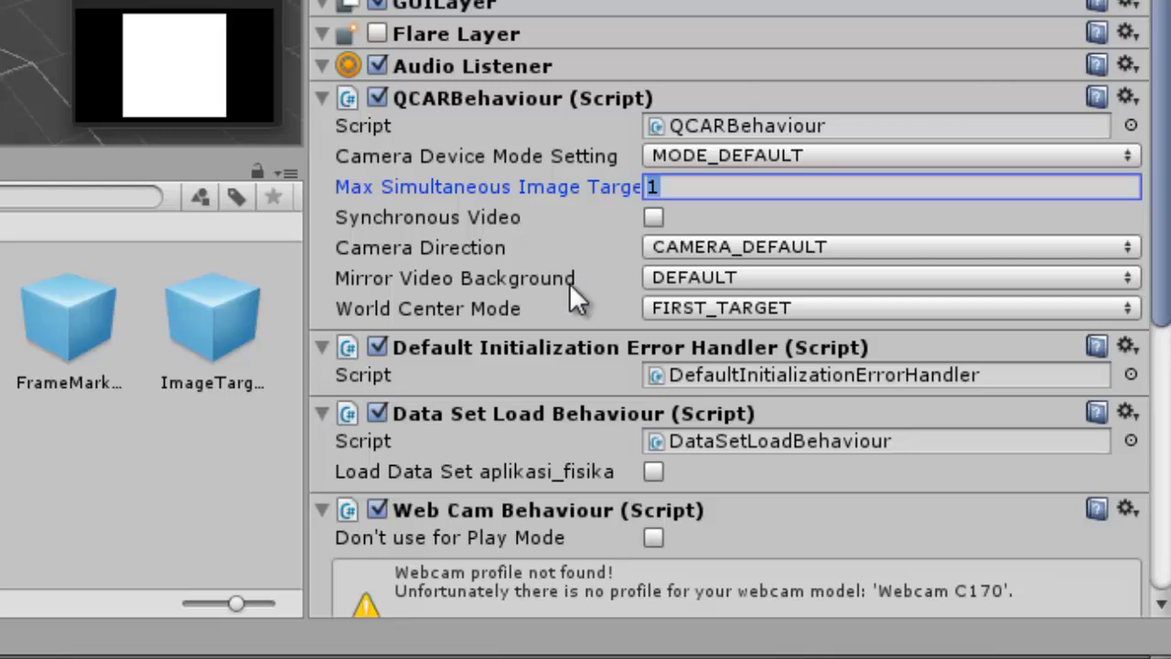
click(769, 183)
text(4)
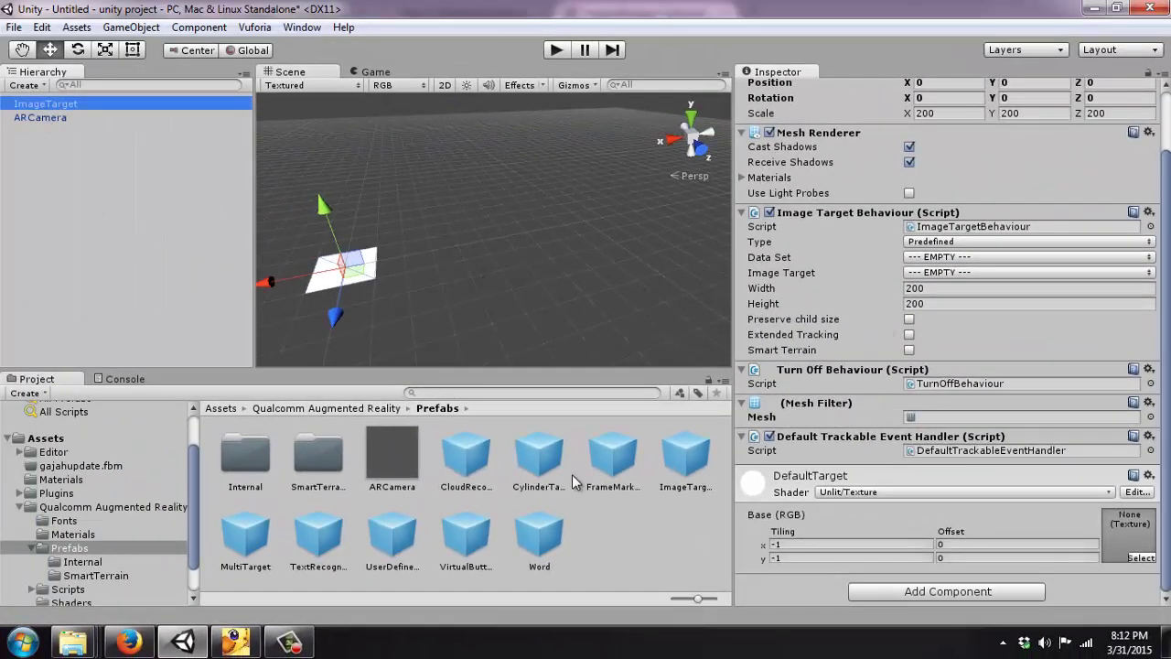
Step: Add a second ImageTarget and set its position to 0, 0, 0
drag(686, 457, 416, 266)
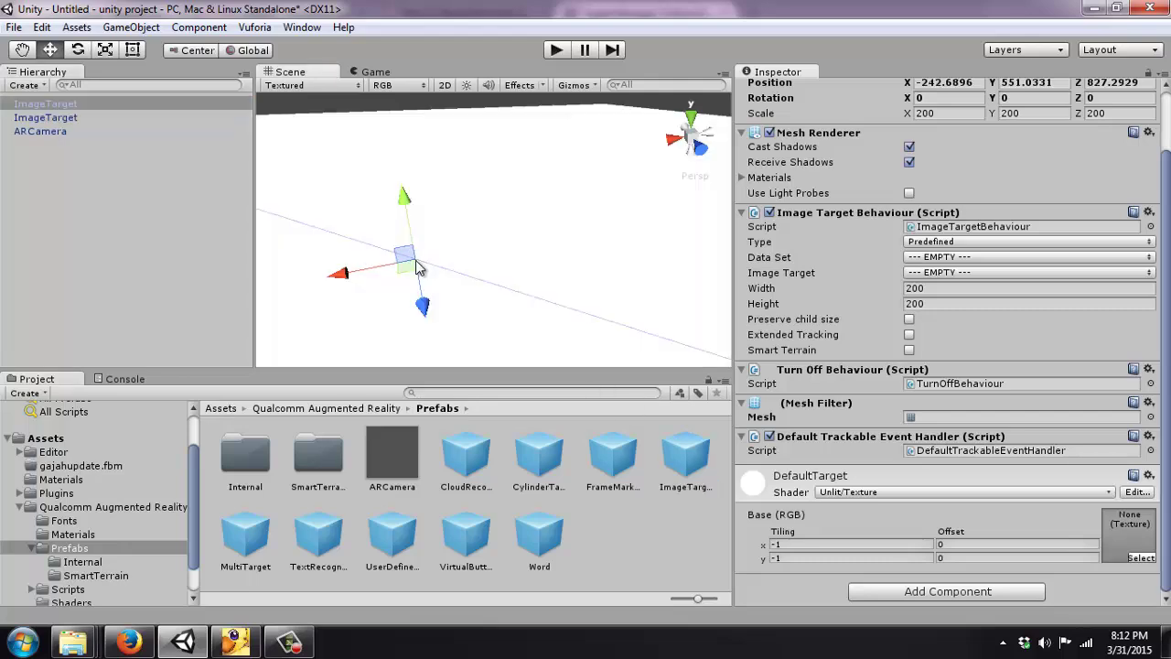
scroll(944, 172, up, 2)
click(945, 155)
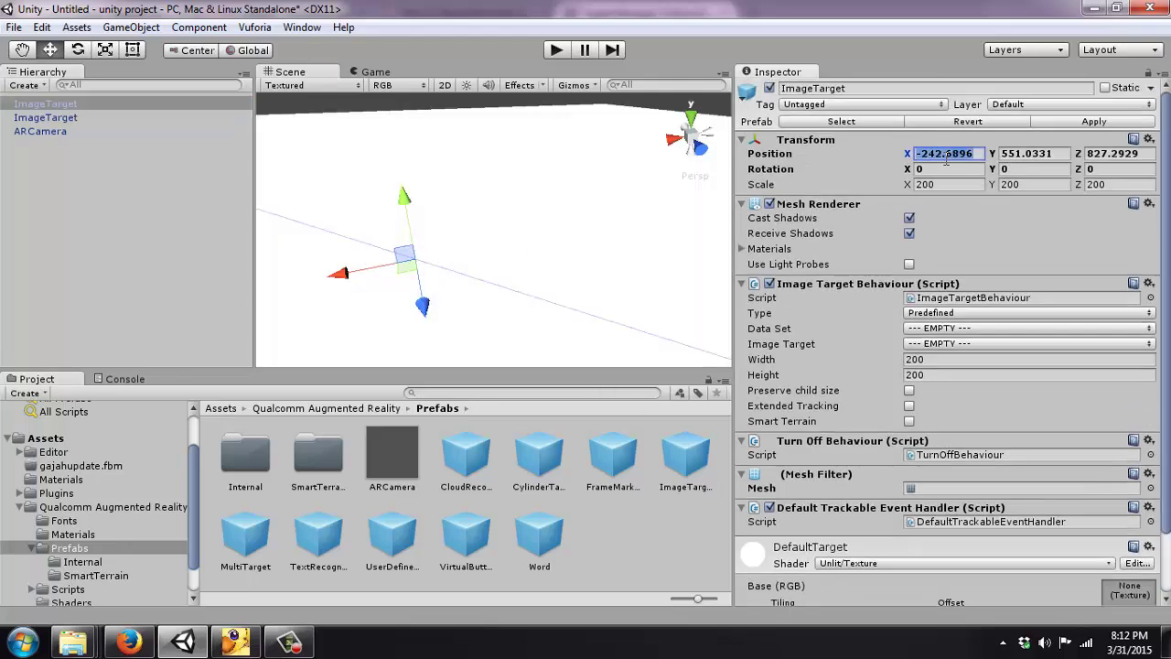
text(0)
key(Tab)
text(0)
key(Tab)
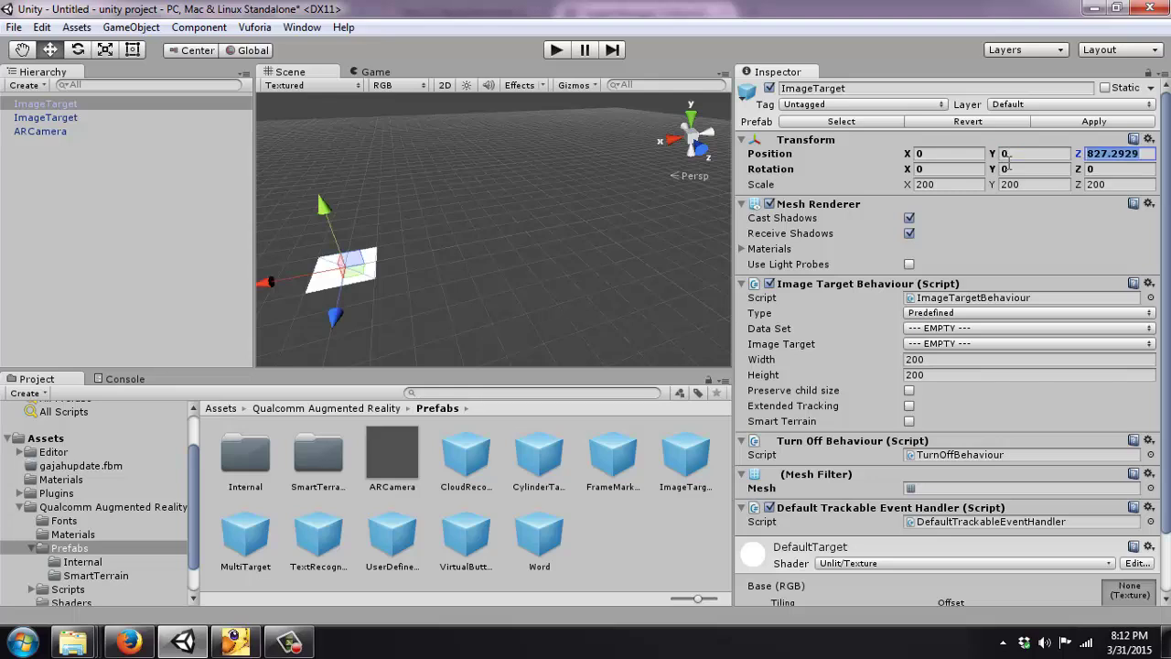
text(0)
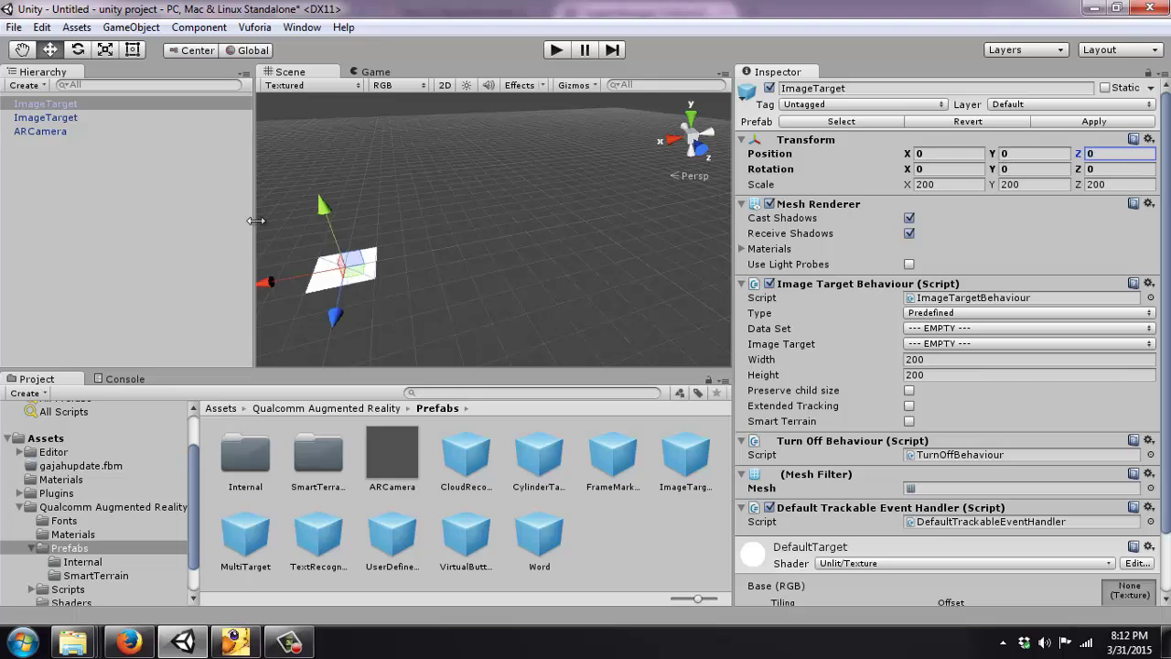
Step: Move the second image target beside the first and assign it the aplikasi_fisika data set
click(58, 118)
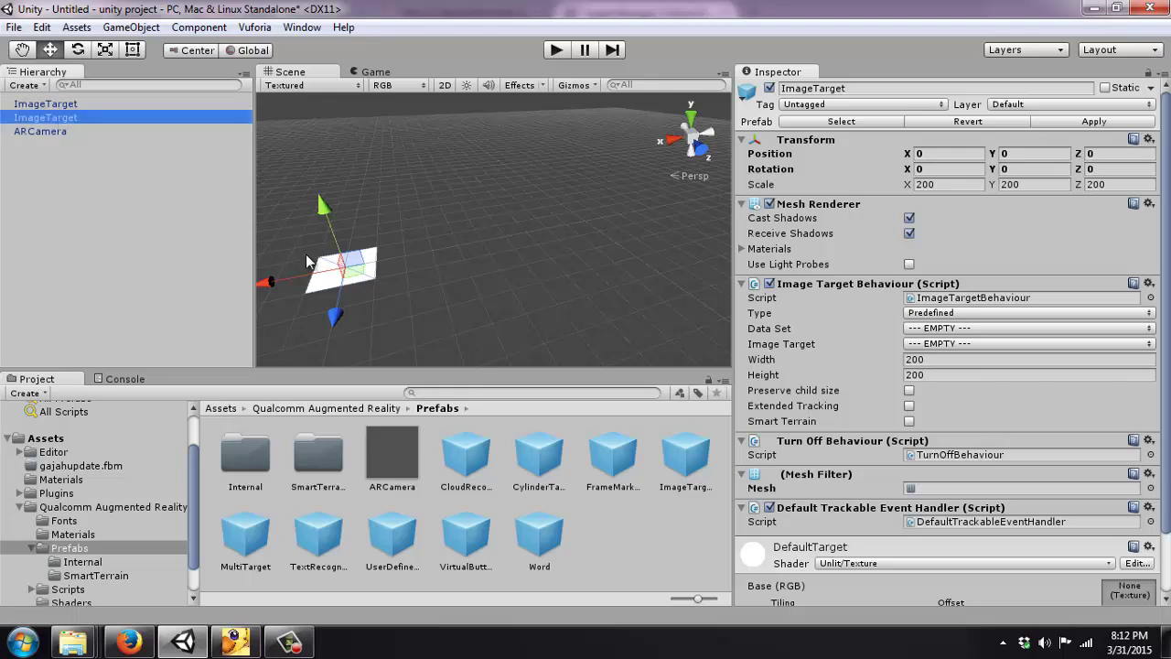
drag(267, 281, 337, 267)
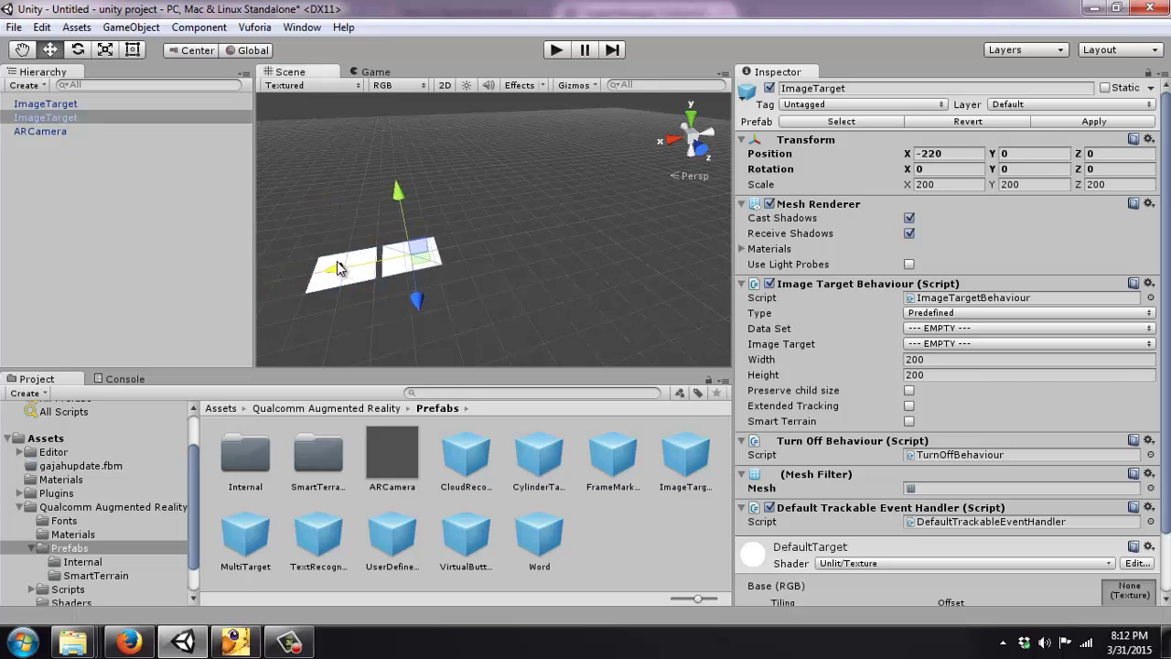
click(979, 329)
click(963, 364)
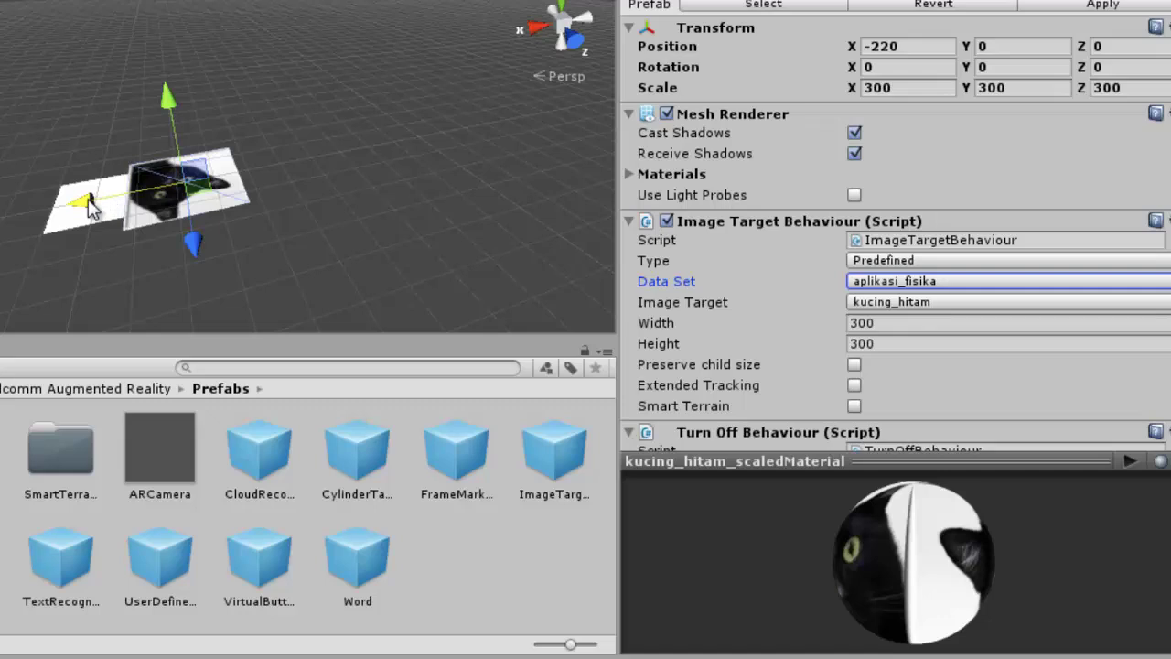
drag(88, 198, 109, 199)
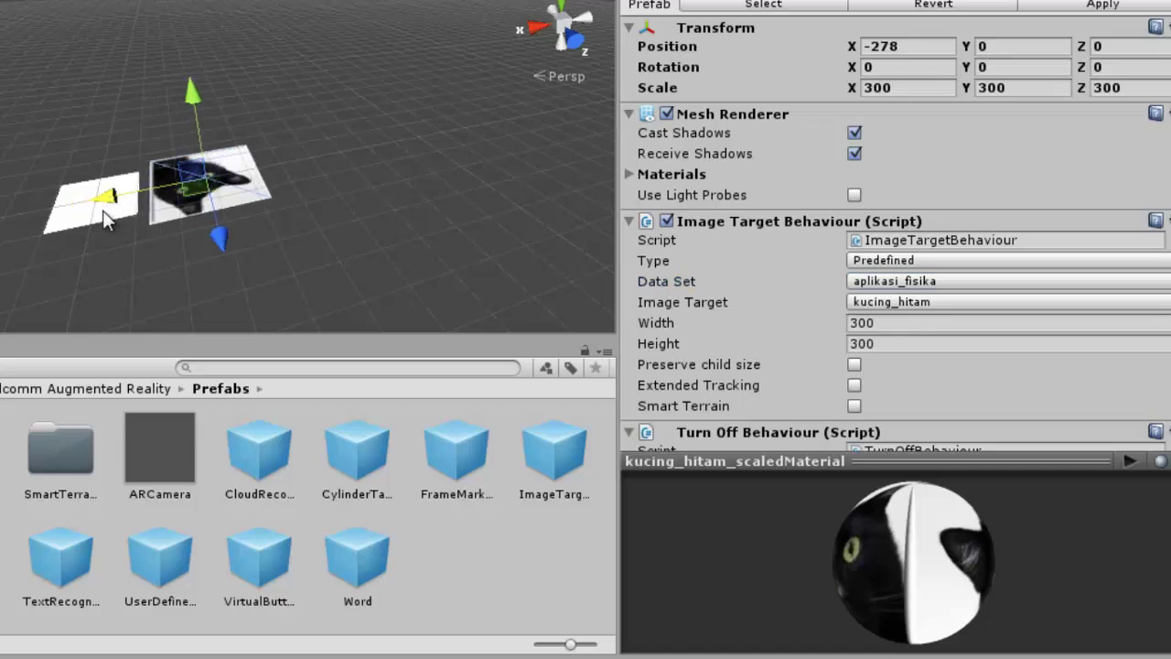
Step: Give the other, blank image target the aplikasi_fisika data set and the kucing image
click(91, 206)
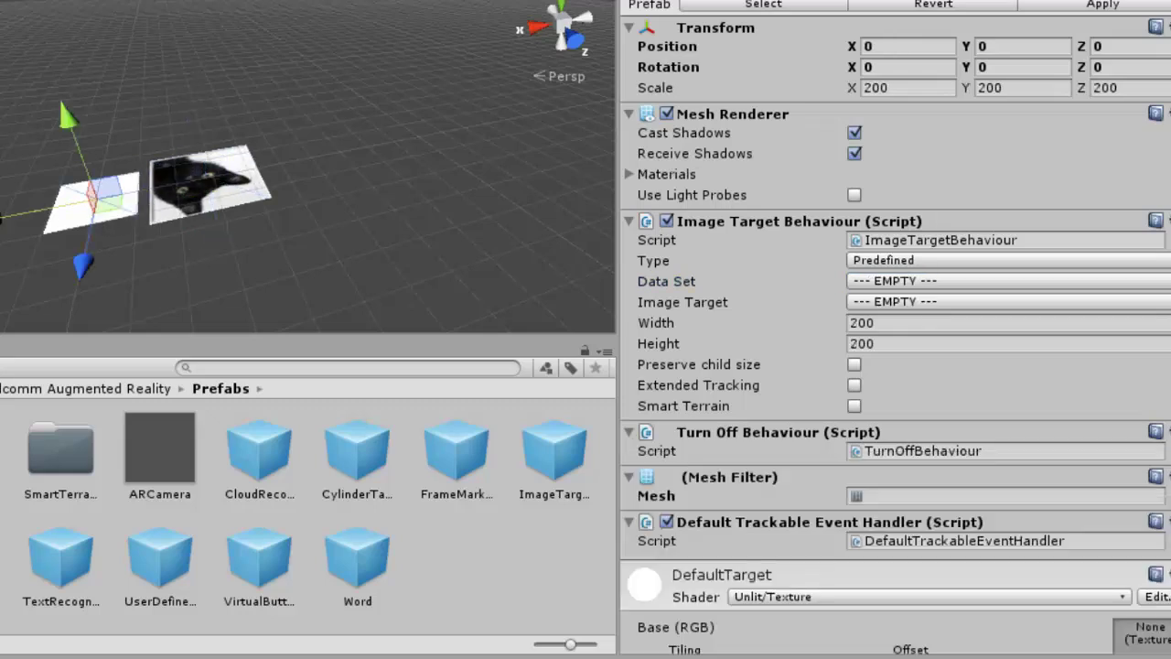
click(880, 281)
click(899, 341)
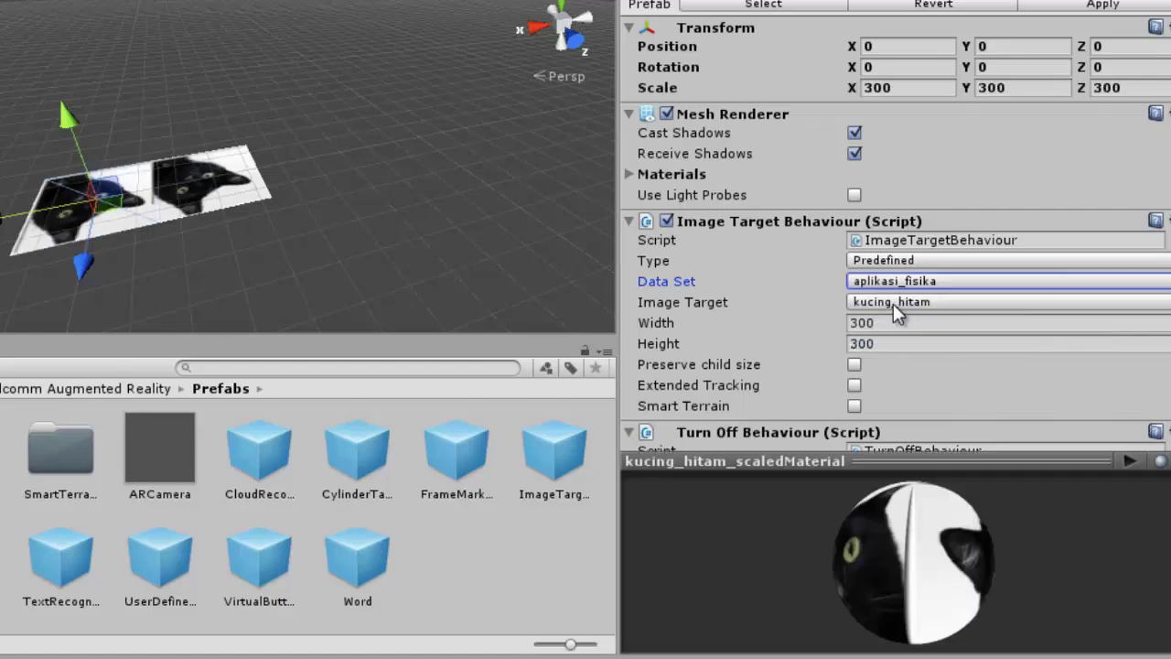
click(893, 303)
click(906, 354)
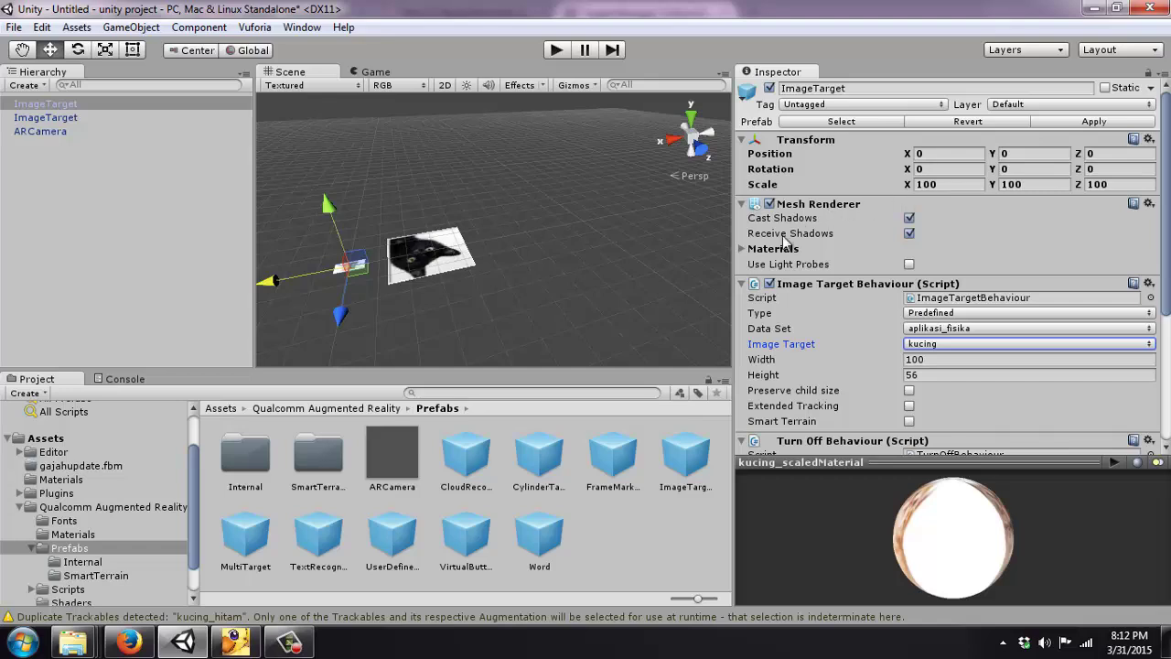
Step: Scale the kucing target up (200, then 300) and slide it along X beside the cat target
click(948, 180)
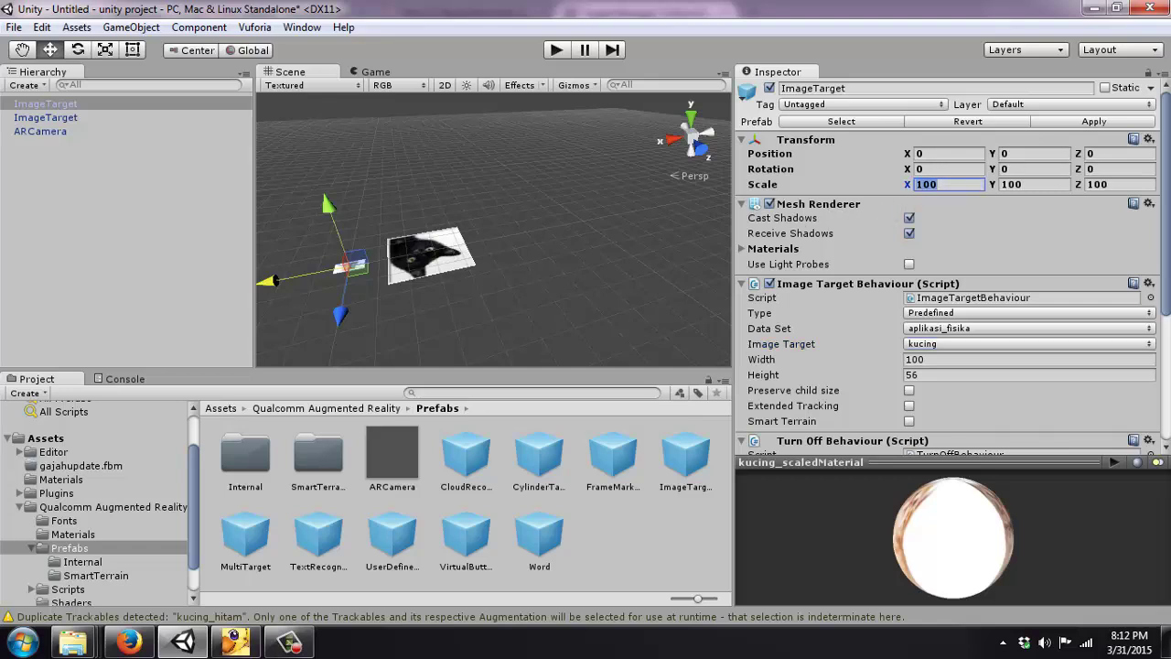
text(200)
key(Return)
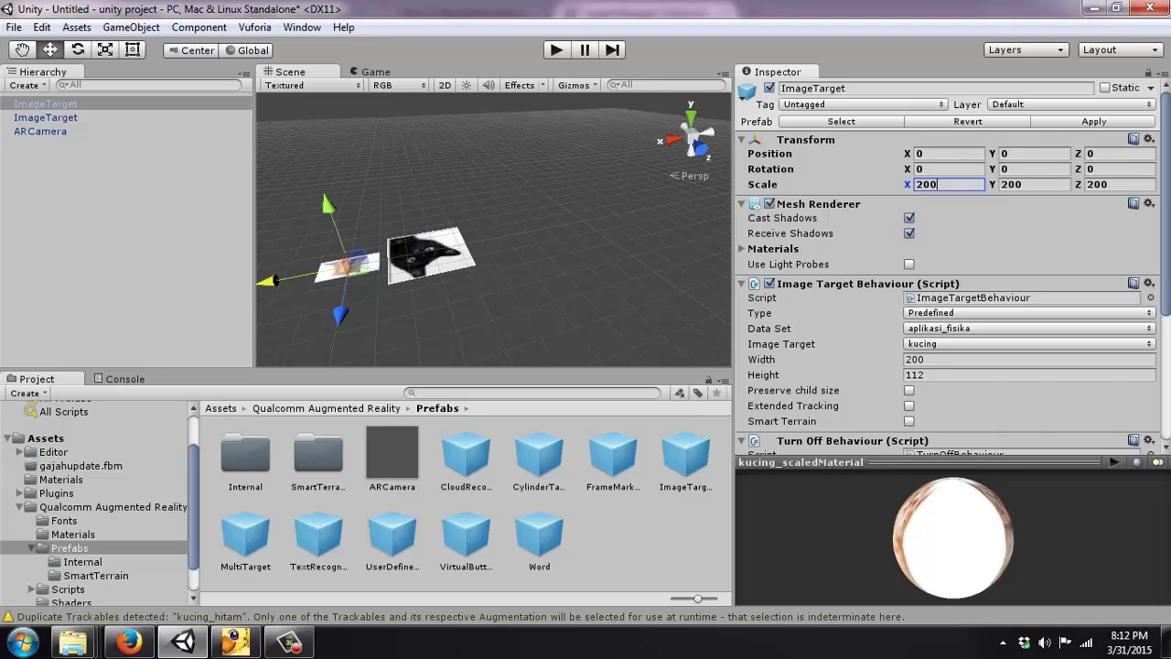
key(Tab)
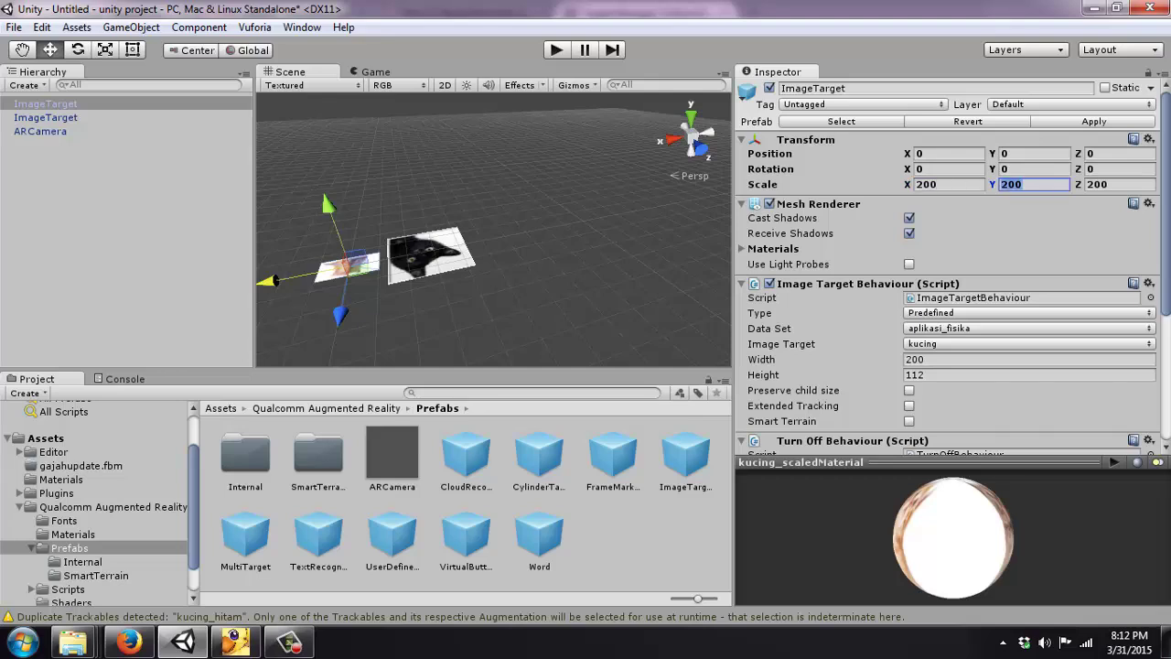
text(300)
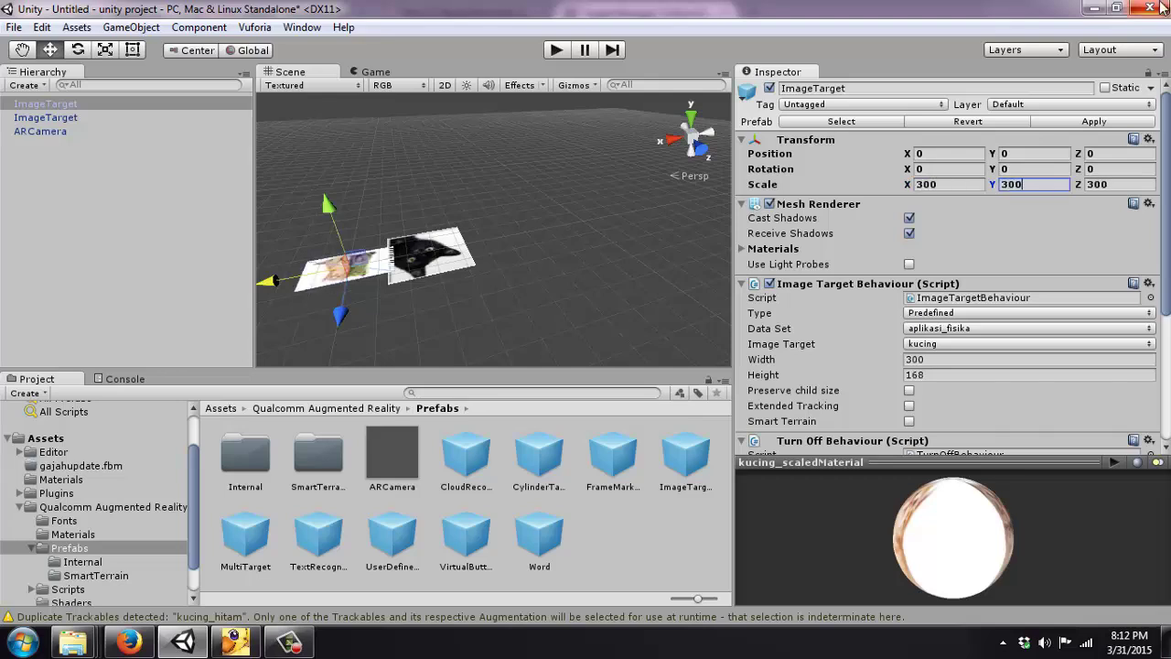
drag(273, 285, 254, 277)
click(412, 330)
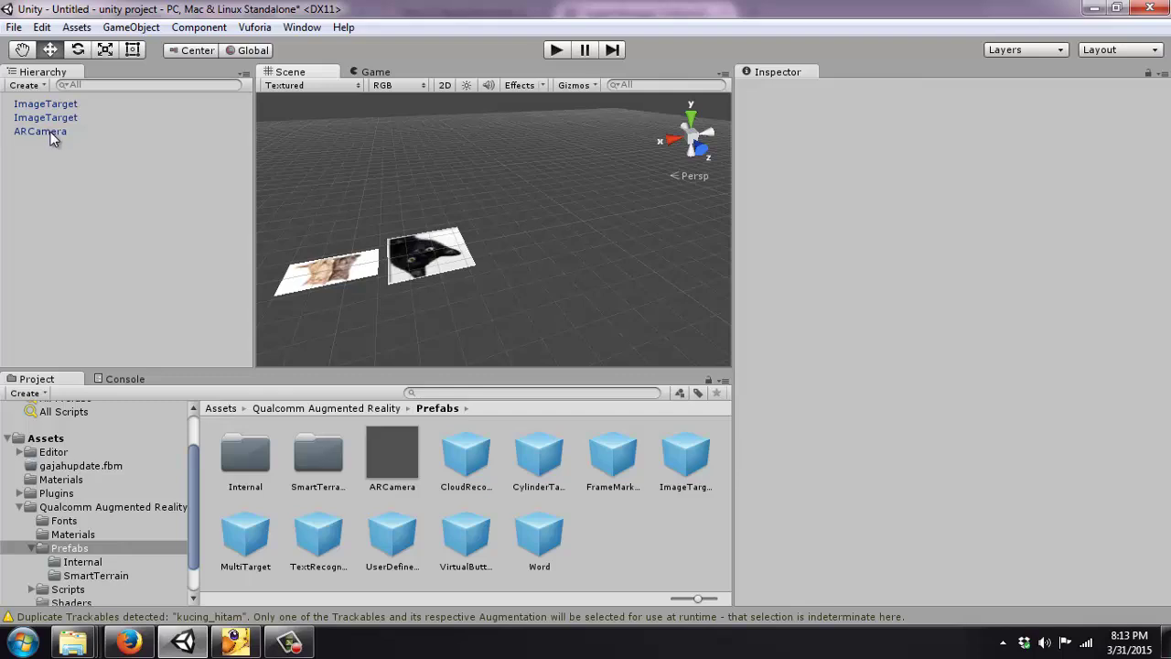
Step: Collapse the Qualcomm Augmented Reality folder, show the Assets folder, and drag in gajahupdate
click(19, 507)
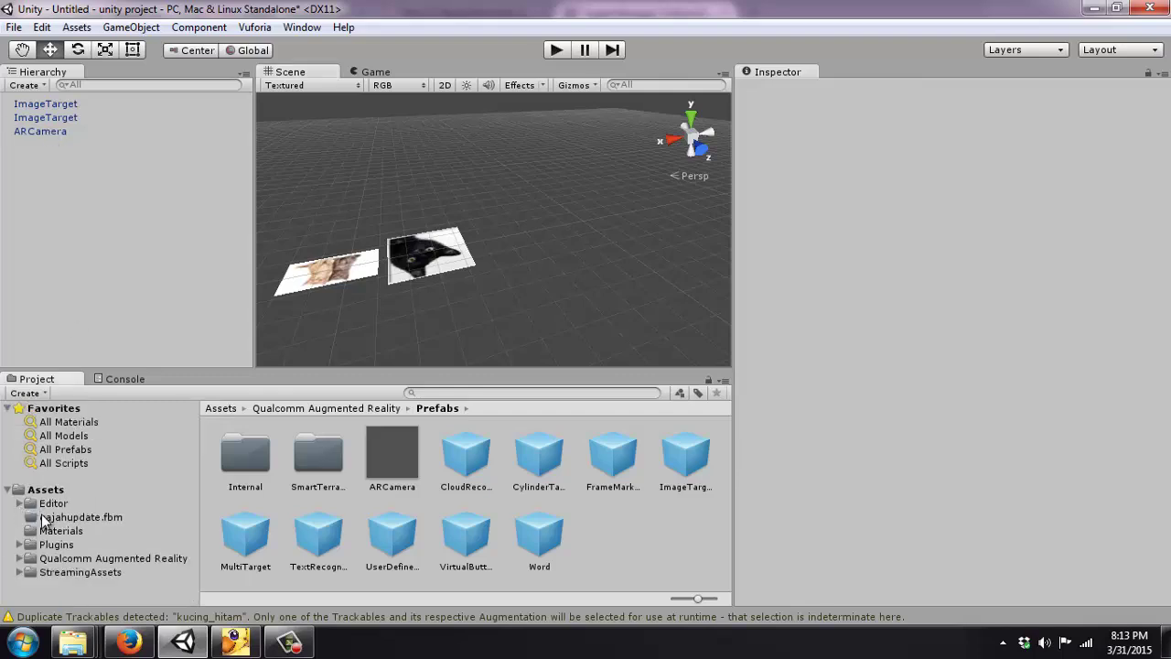
click(46, 490)
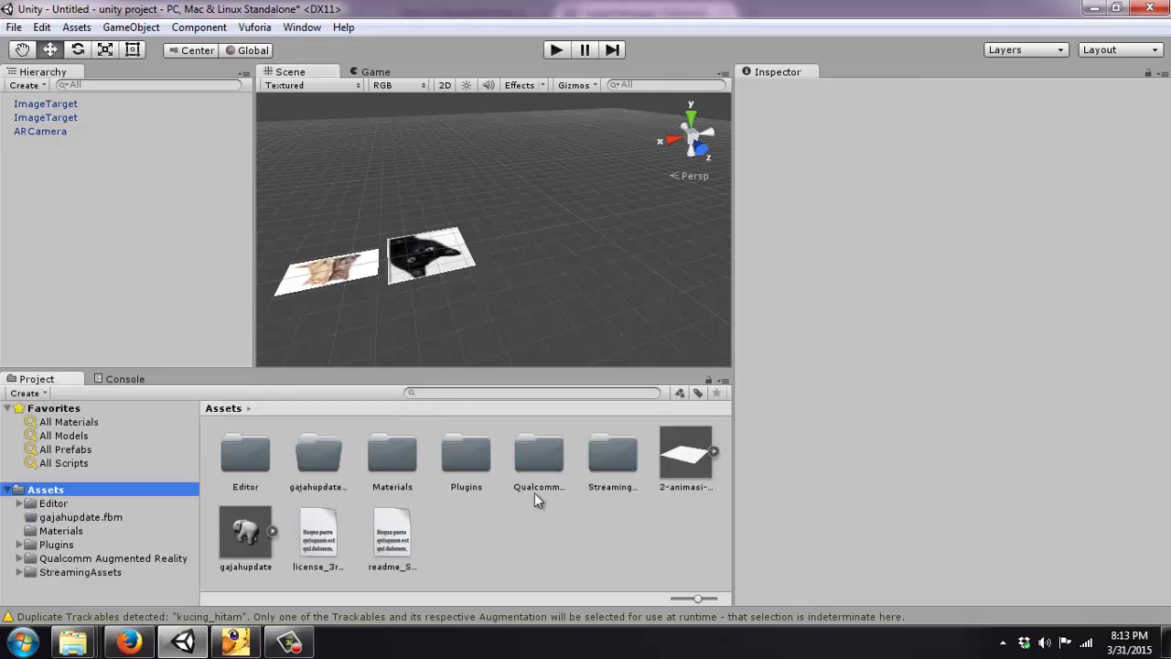
drag(245, 534, 348, 279)
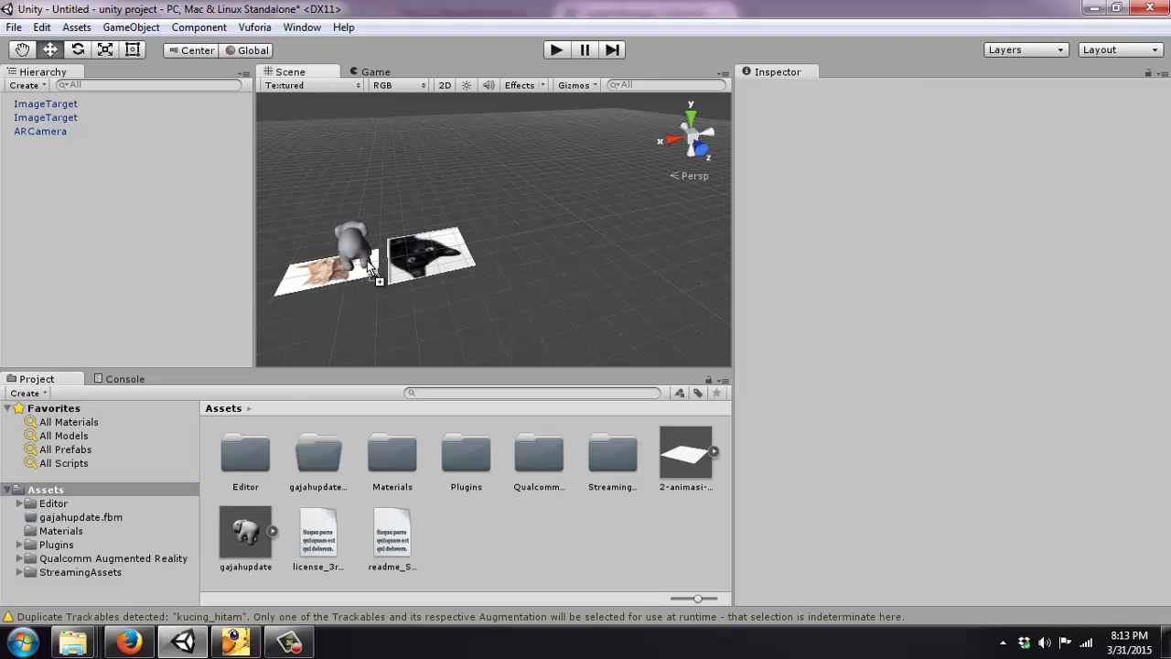
Step: Drop the gajahupdate elephant onto the left image target and zero its position
drag(431, 254, 433, 258)
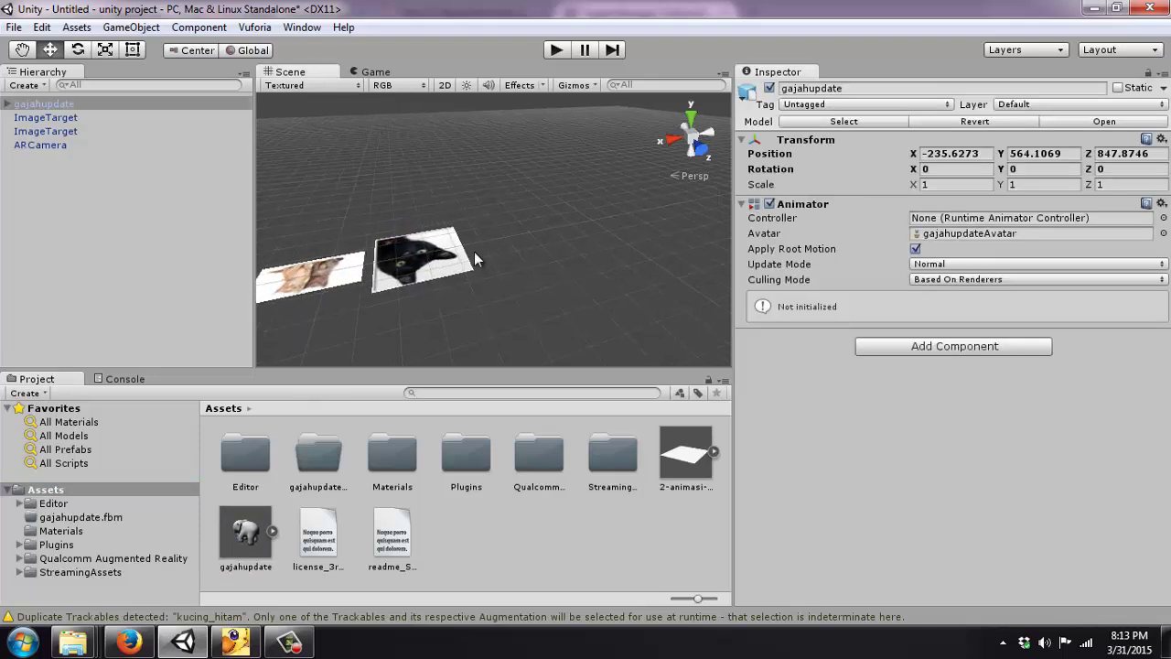
click(491, 274)
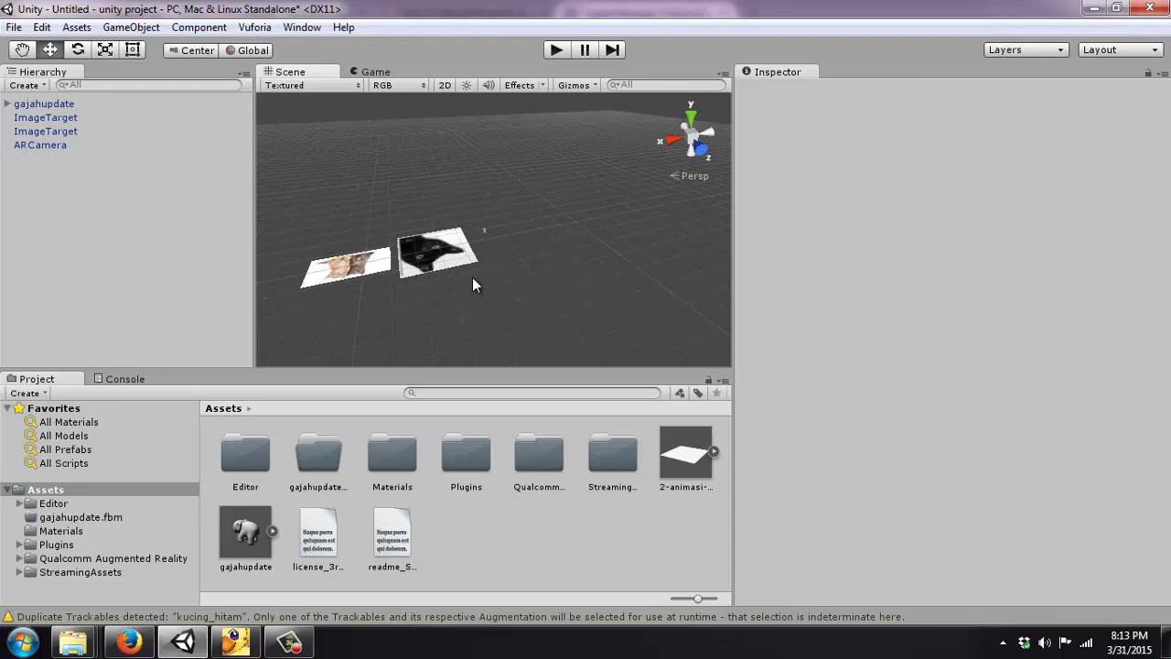
scroll(488, 252, down, 2)
click(483, 236)
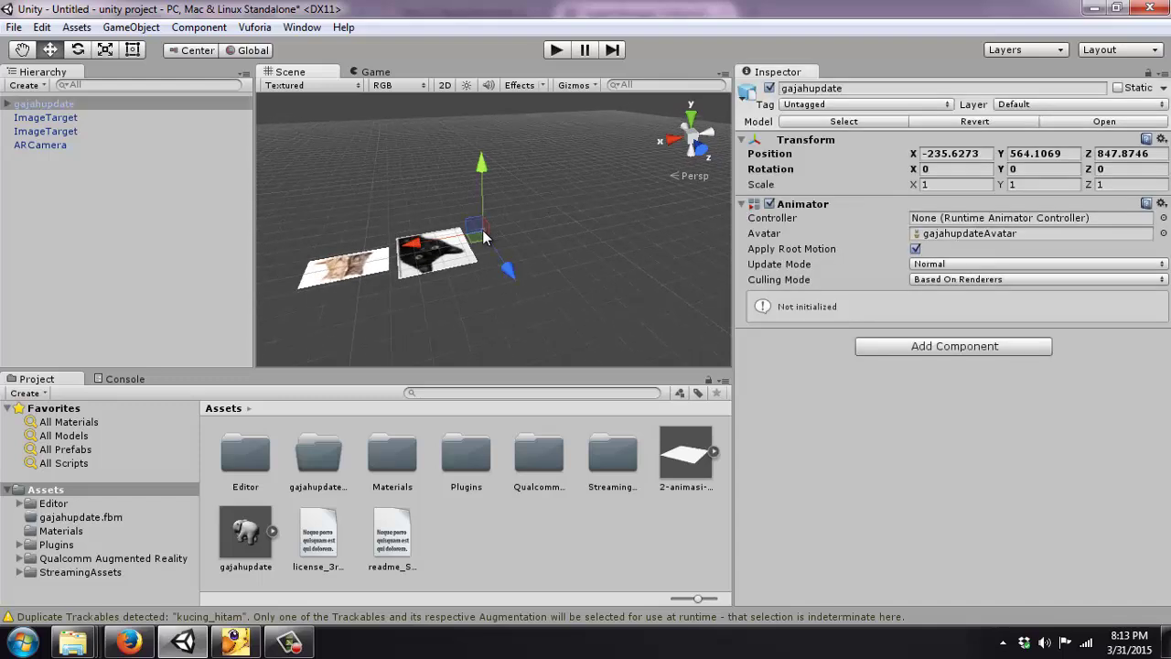
click(956, 153)
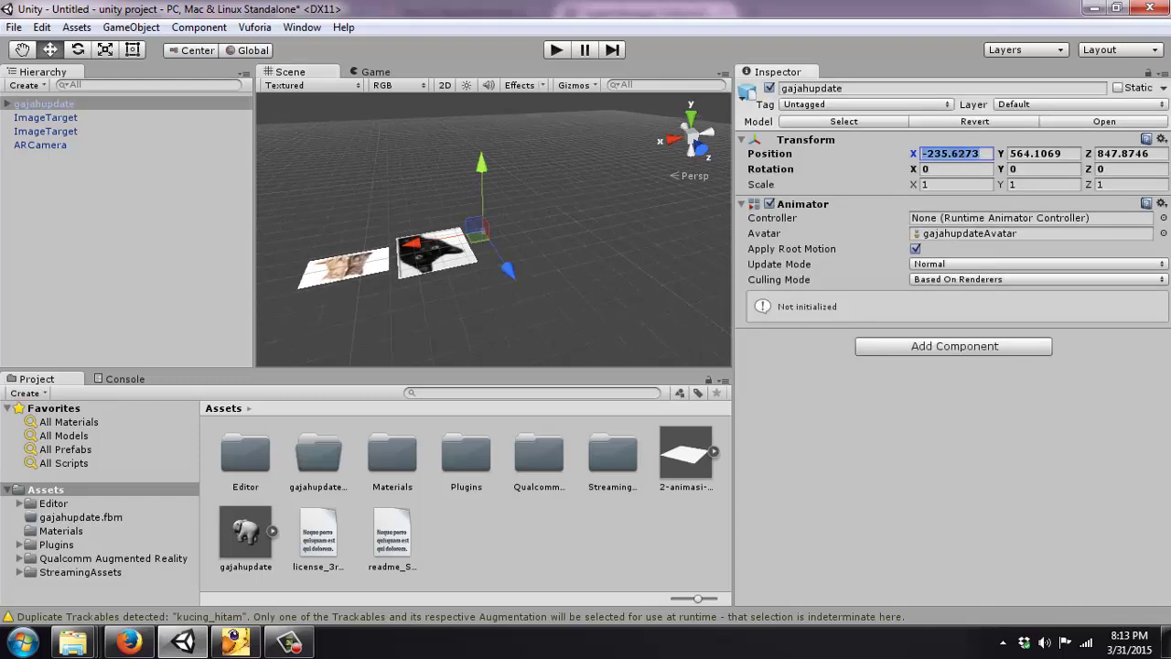
text(0)
key(Tab)
text(0)
key(Tab)
text(0)
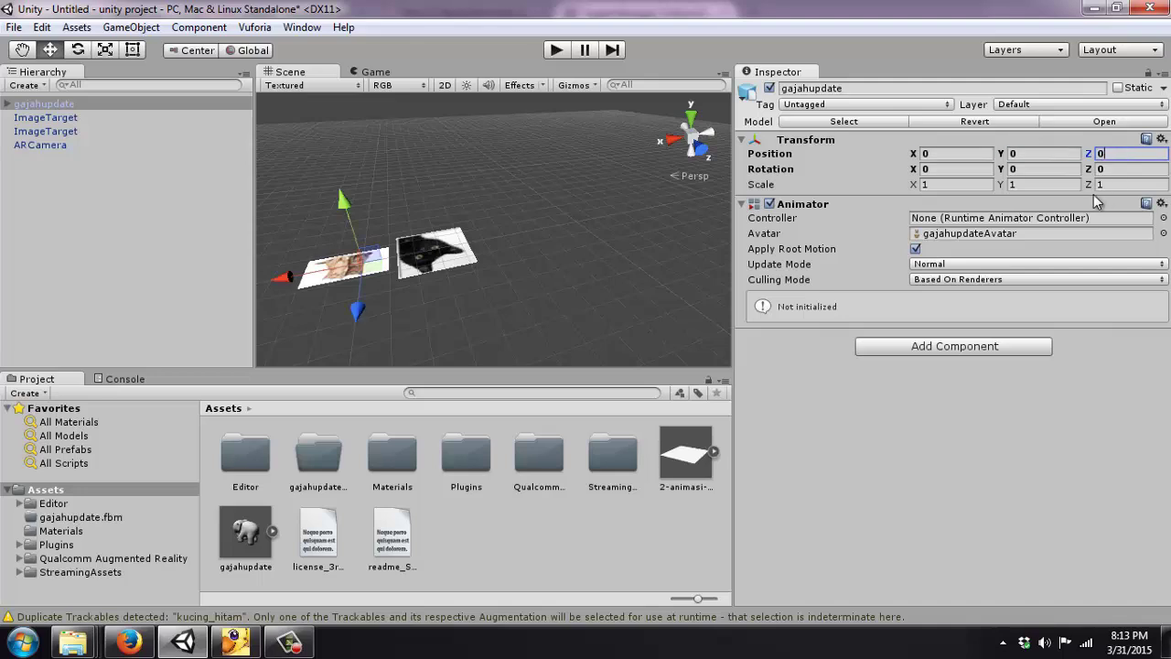
Step: Set the elephant's scale to 70, 70, 70 and nudge it slightly along X
click(938, 187)
text(108)
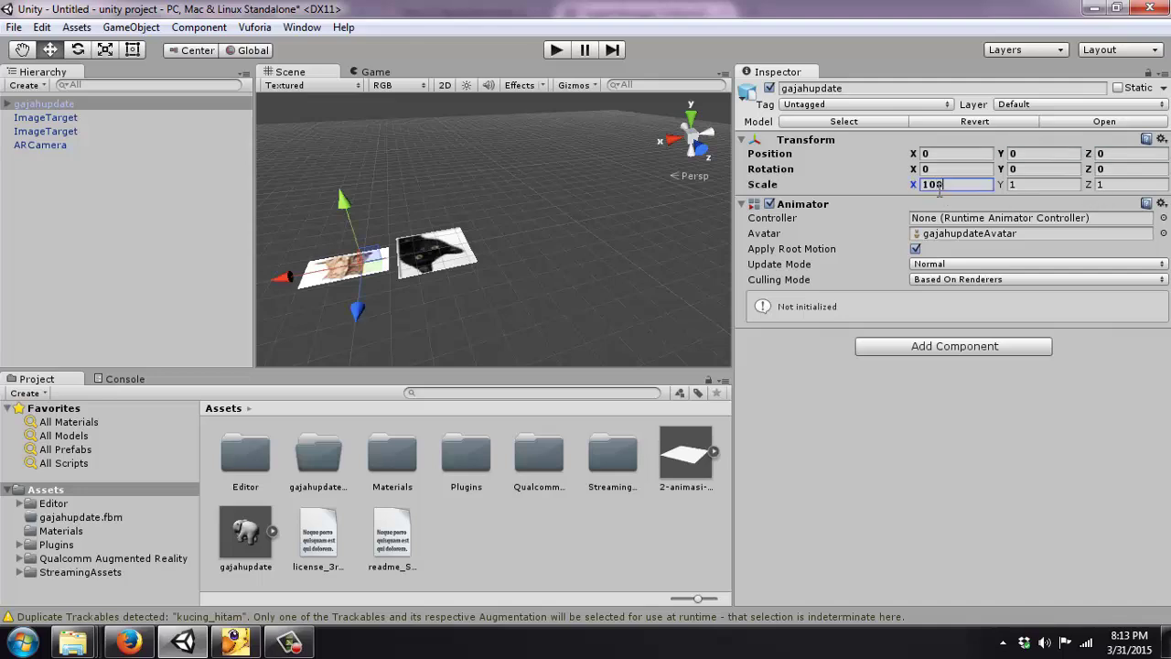
key(Tab)
text(100)
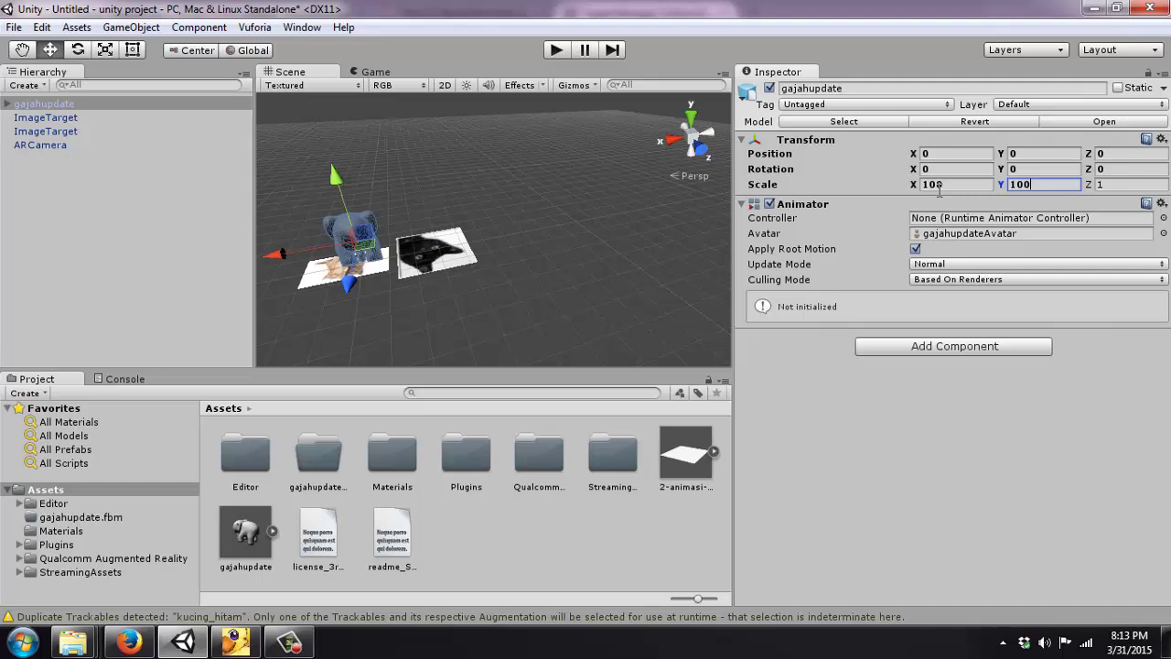
key(Tab)
text(100)
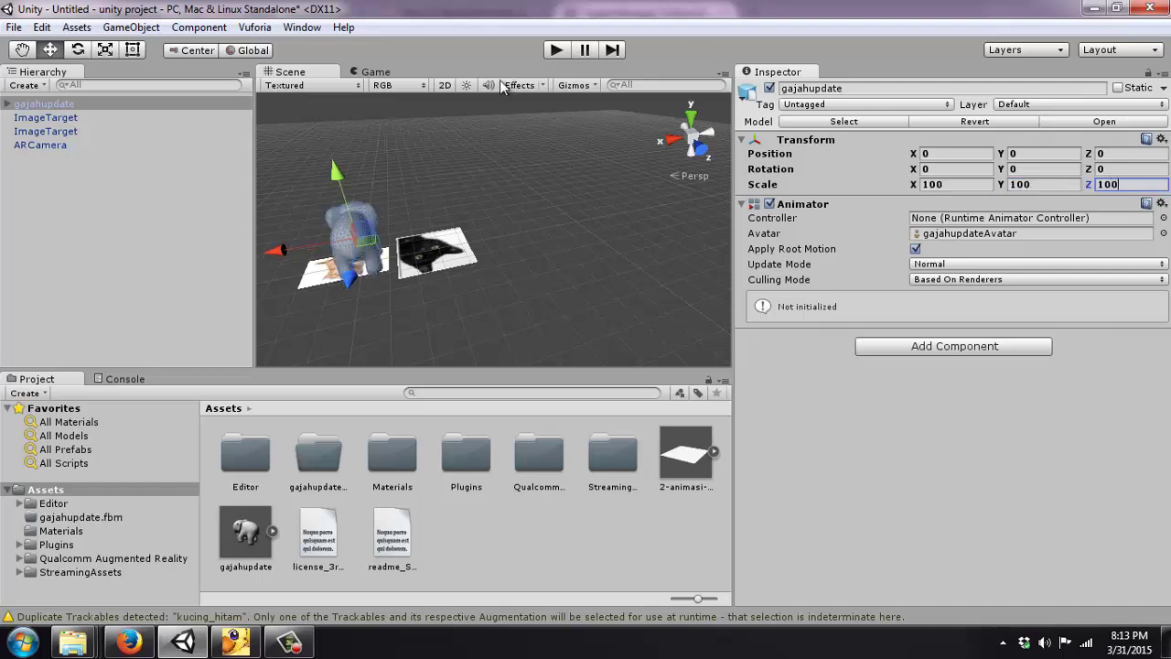
click(952, 183)
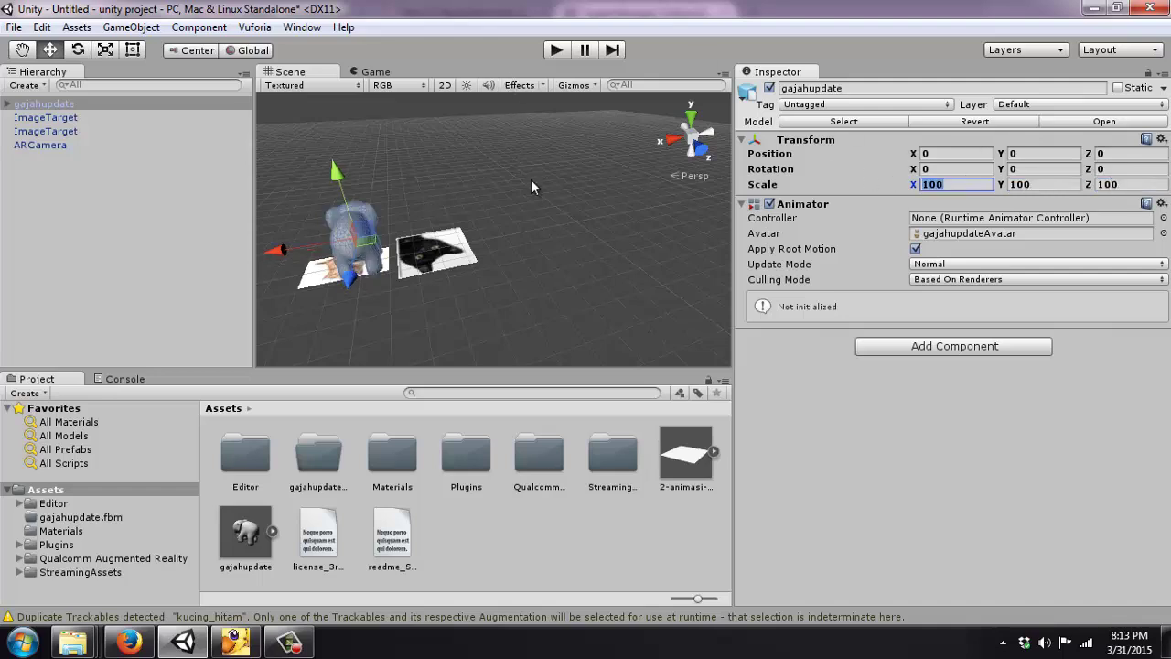
text(70)
key(Tab)
text(70)
key(Tab)
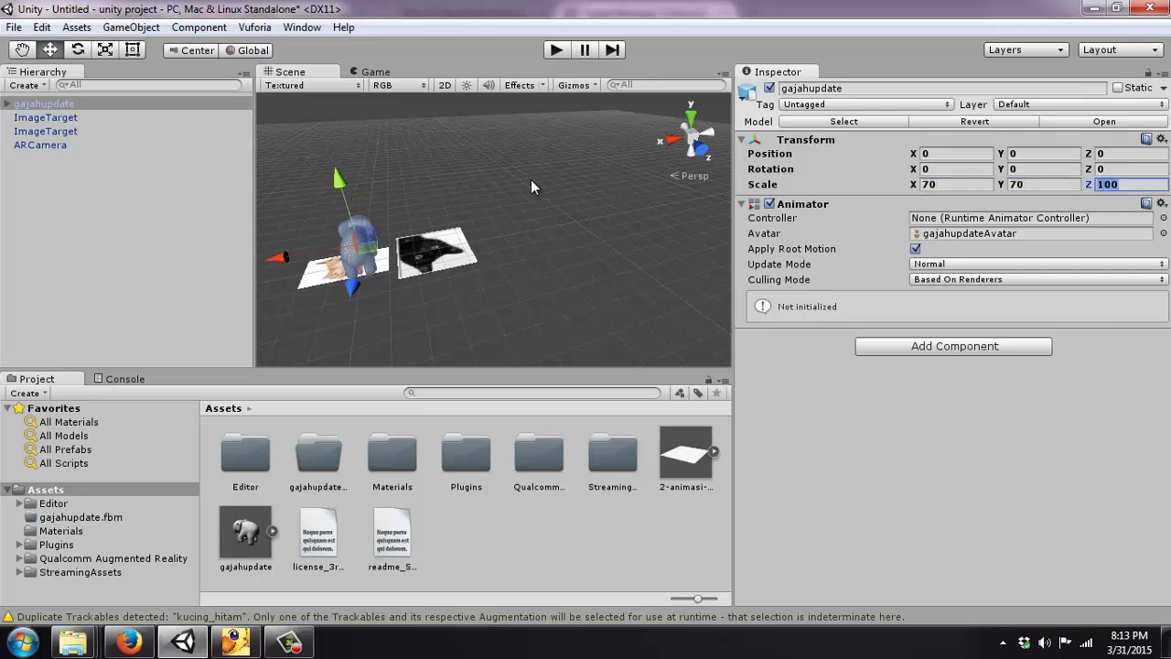
text(70)
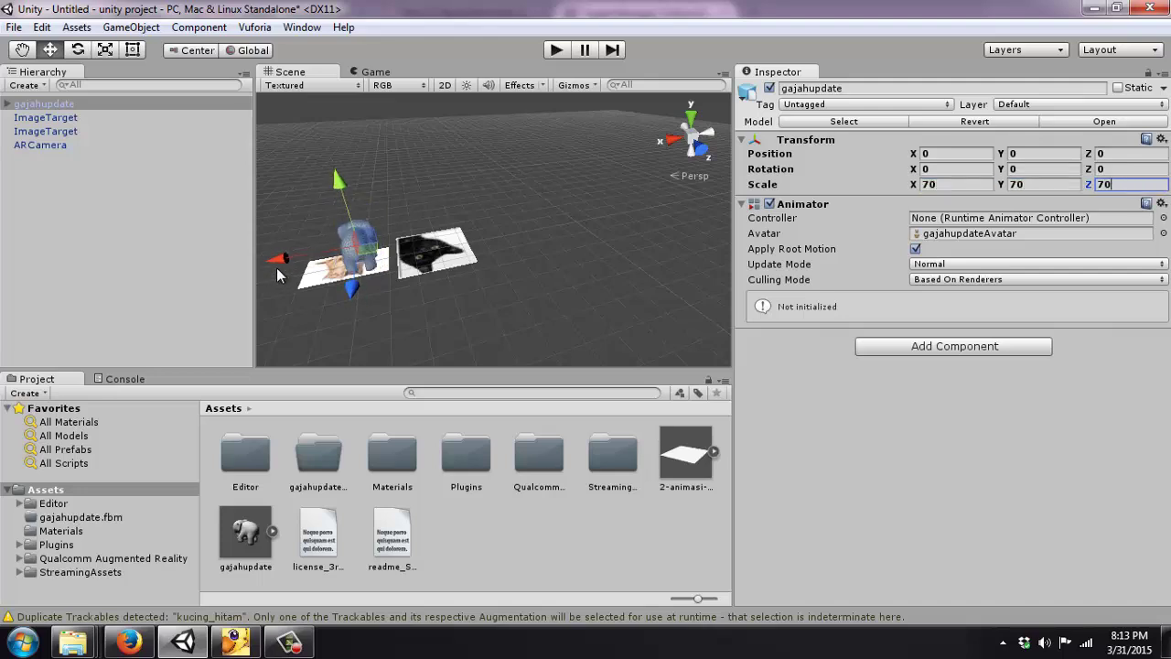
drag(279, 274, 264, 273)
Step: Orbit to a top-down view and bring the 2-animasi-human model into the scene
click(556, 212)
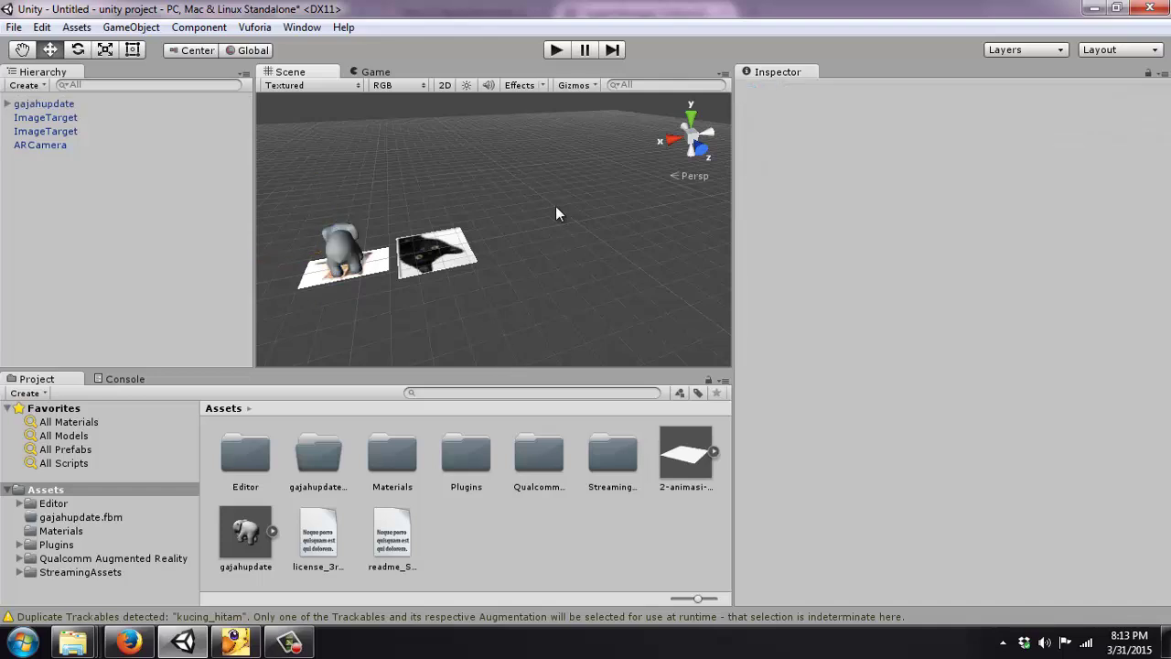
alt+drag(556, 213, 546, 275)
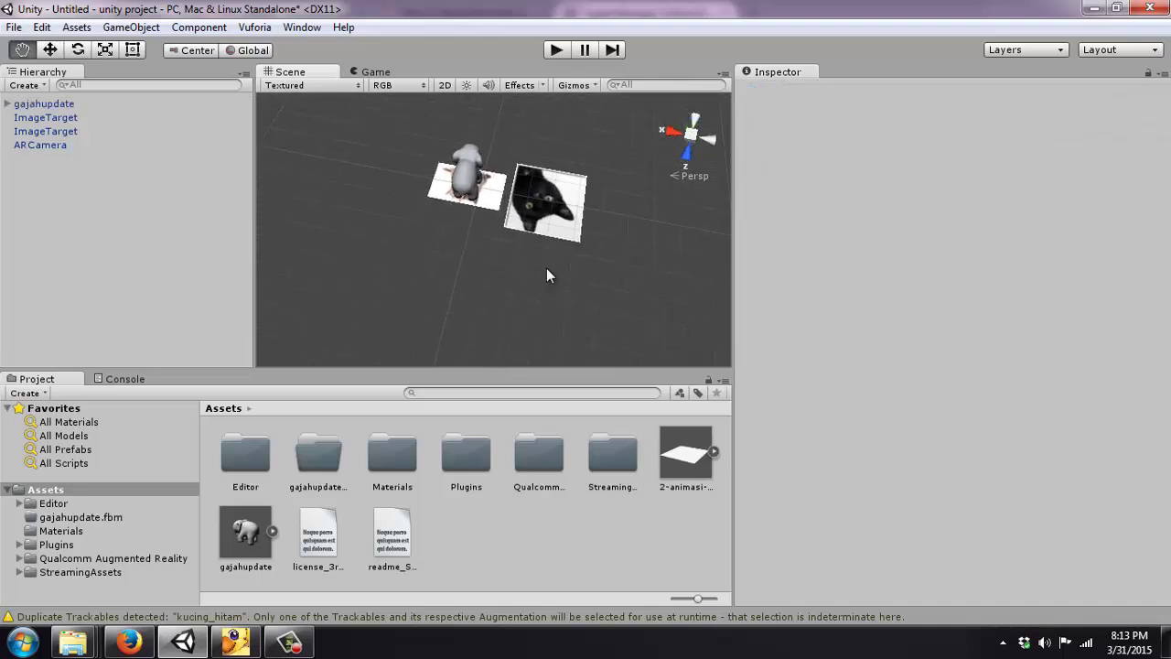
drag(687, 453, 611, 277)
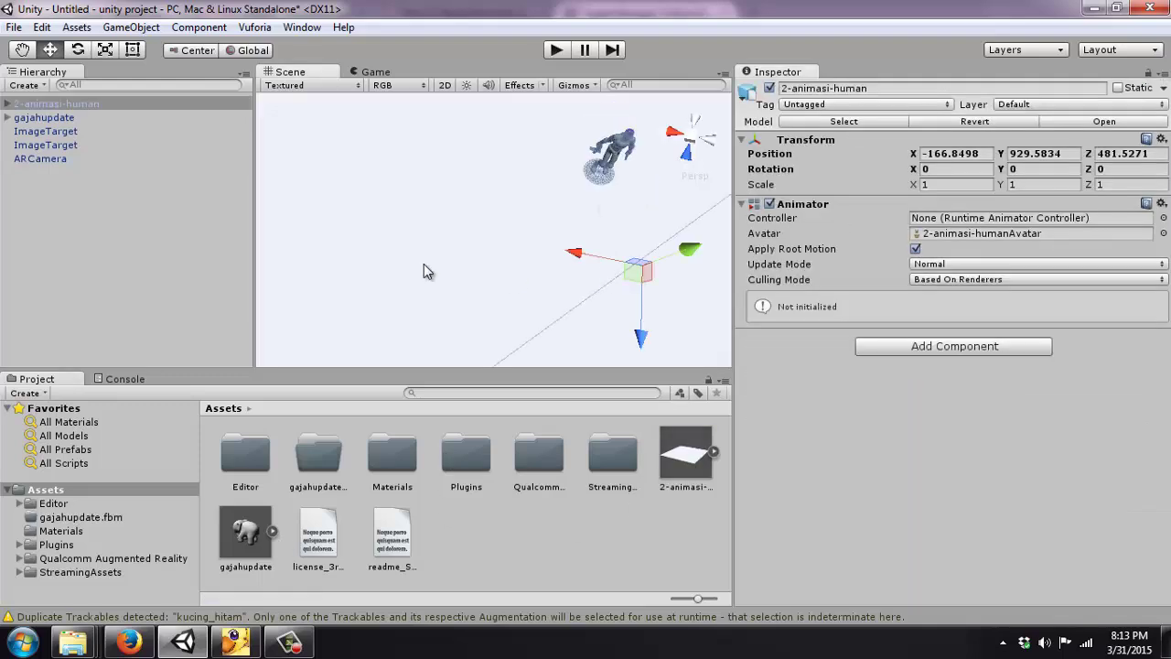
Step: Delete the Plane child of 2-animasi-human, continuing despite losing the prefab connection
click(6, 105)
click(42, 173)
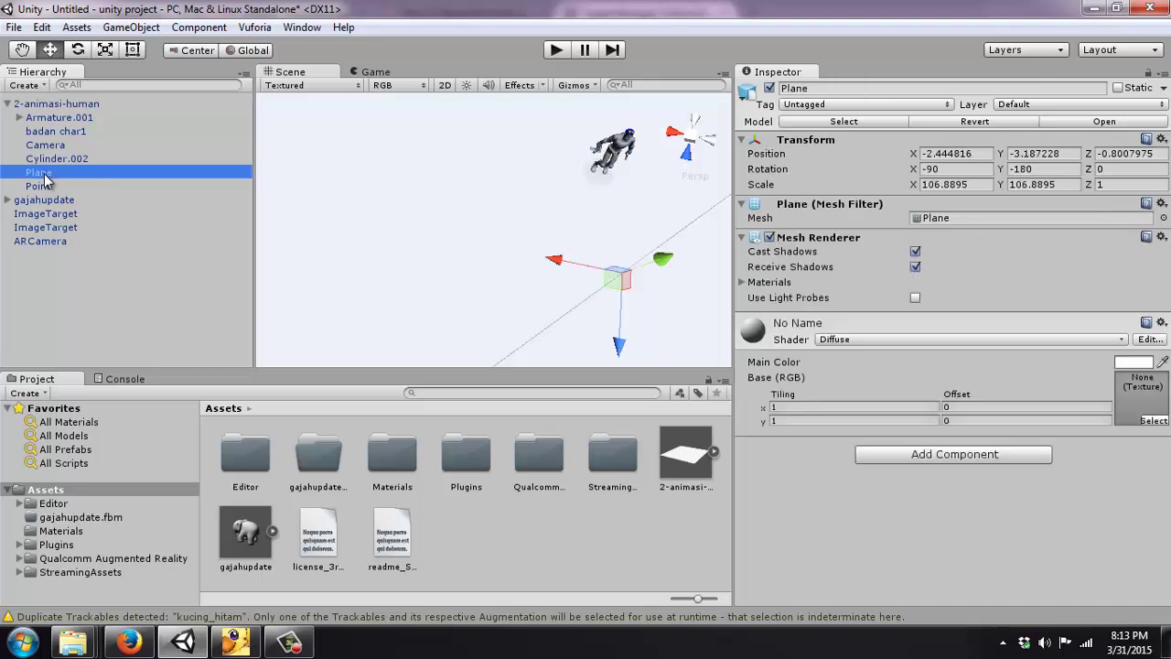
right_click(45, 174)
click(89, 266)
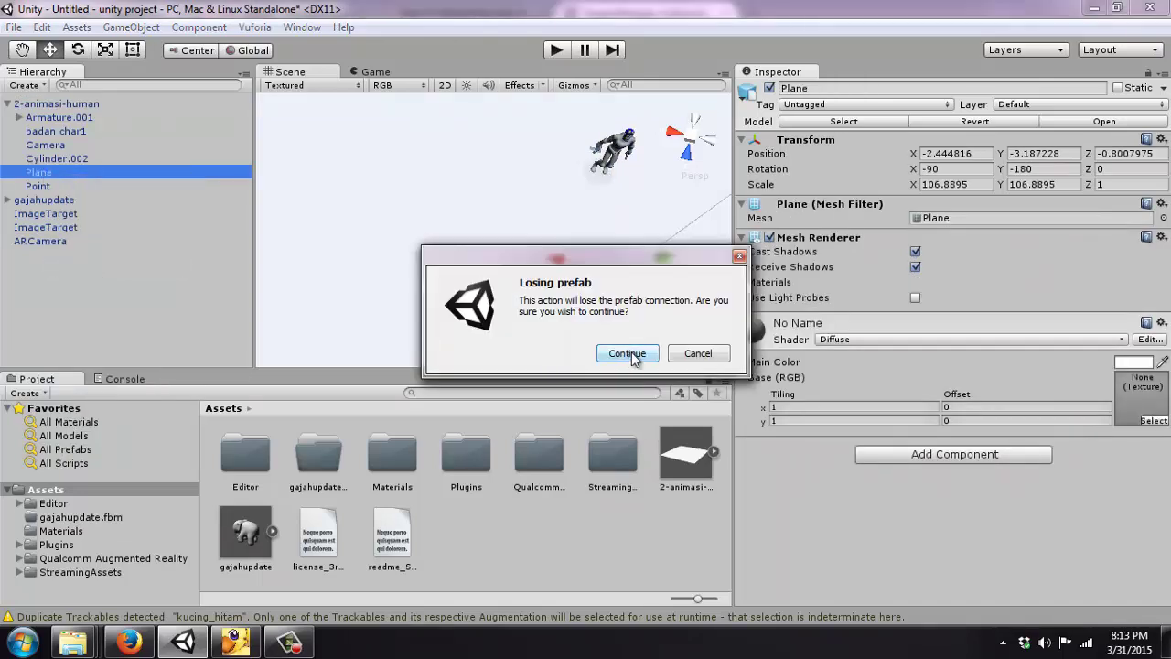
click(628, 353)
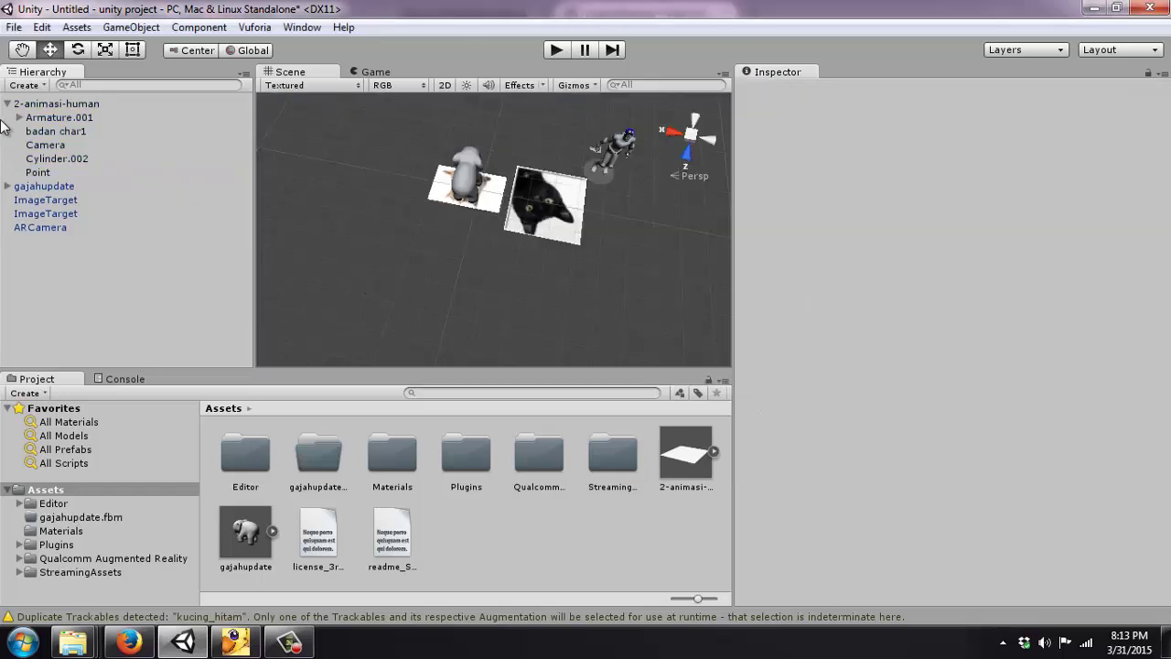
click(50, 104)
Step: Nudge the human model along X and Z in the scene
drag(541, 149, 494, 145)
drag(560, 213, 553, 241)
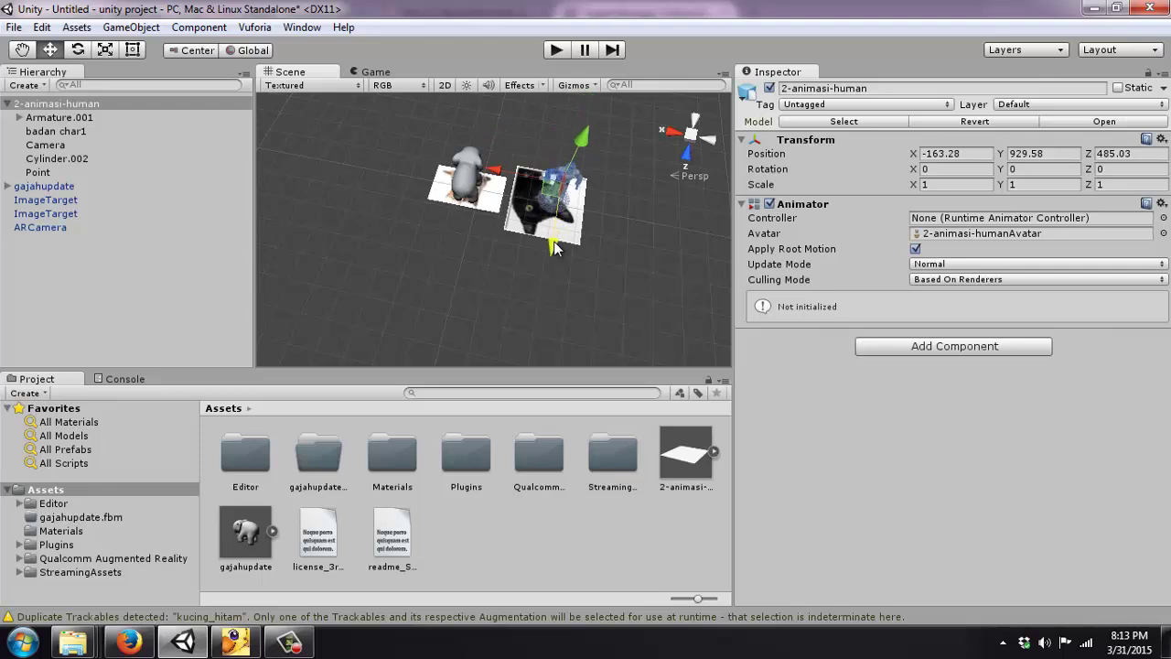
click(621, 267)
alt+drag(654, 305, 599, 262)
Step: Zero the human model's X and Y position and scale it to 70 on every axis
click(81, 104)
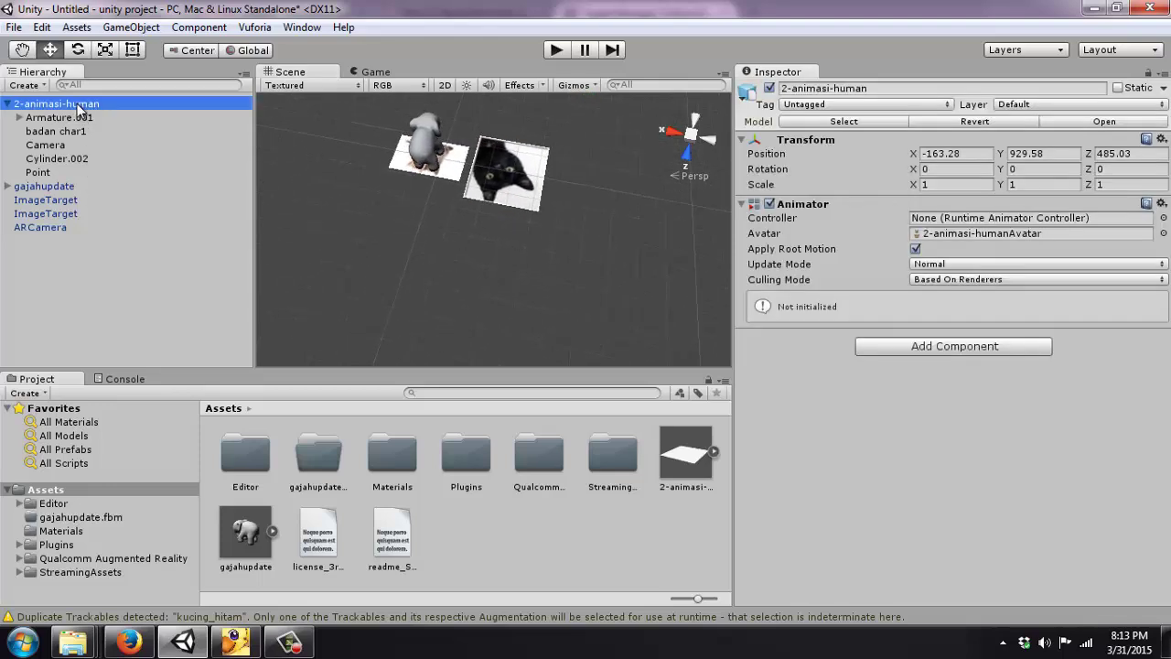
click(953, 153)
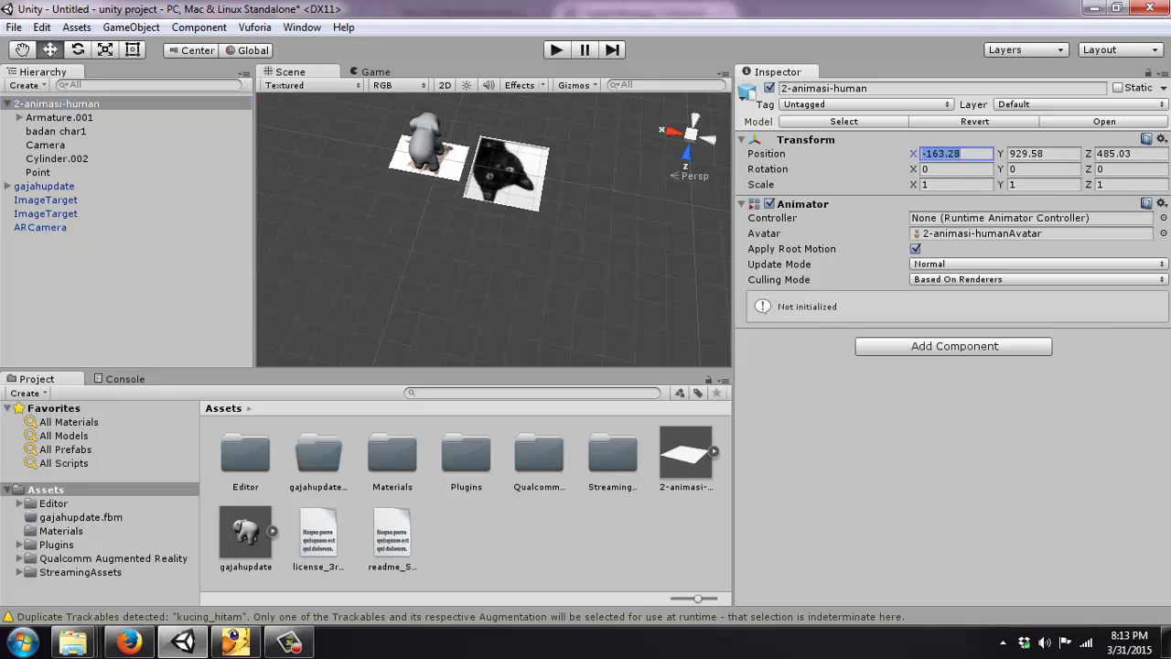
text(0)
key(Tab)
text(0)
key(Tab)
text(0)
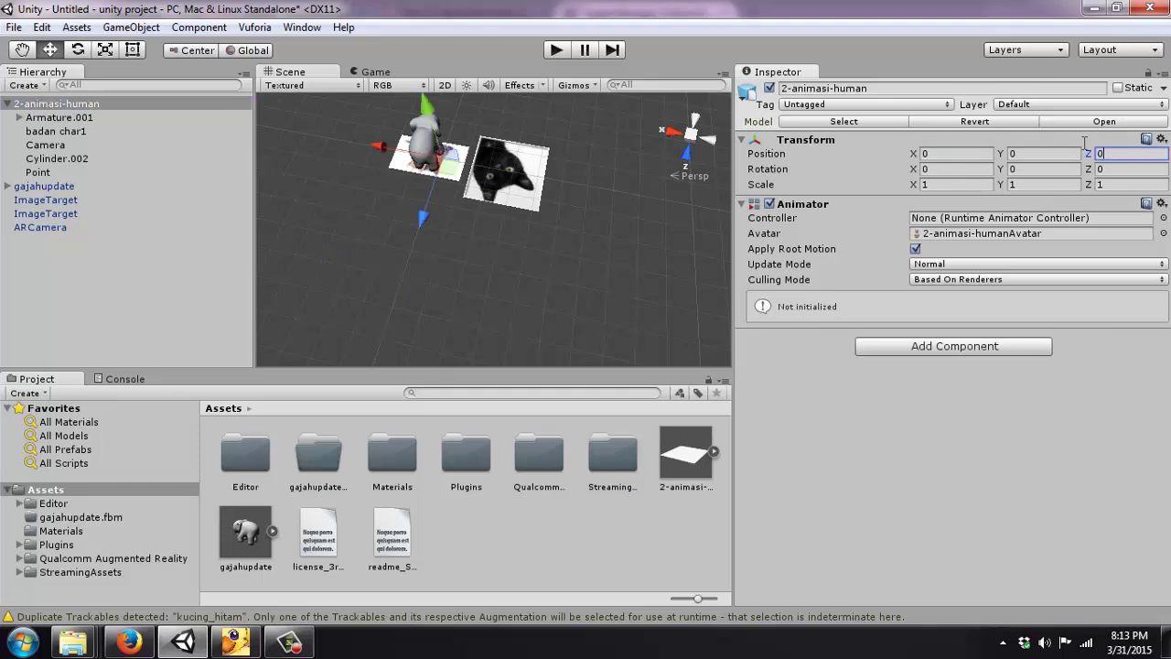
click(962, 184)
text(70)
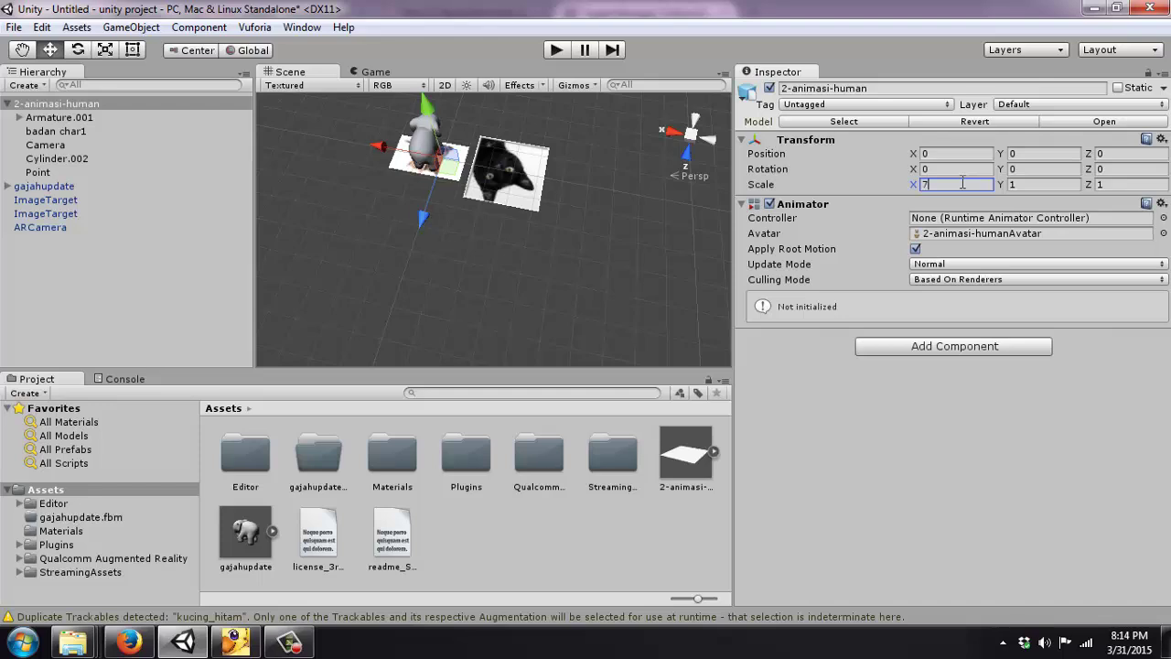
key(Tab)
text(70)
key(Tab)
text(70)
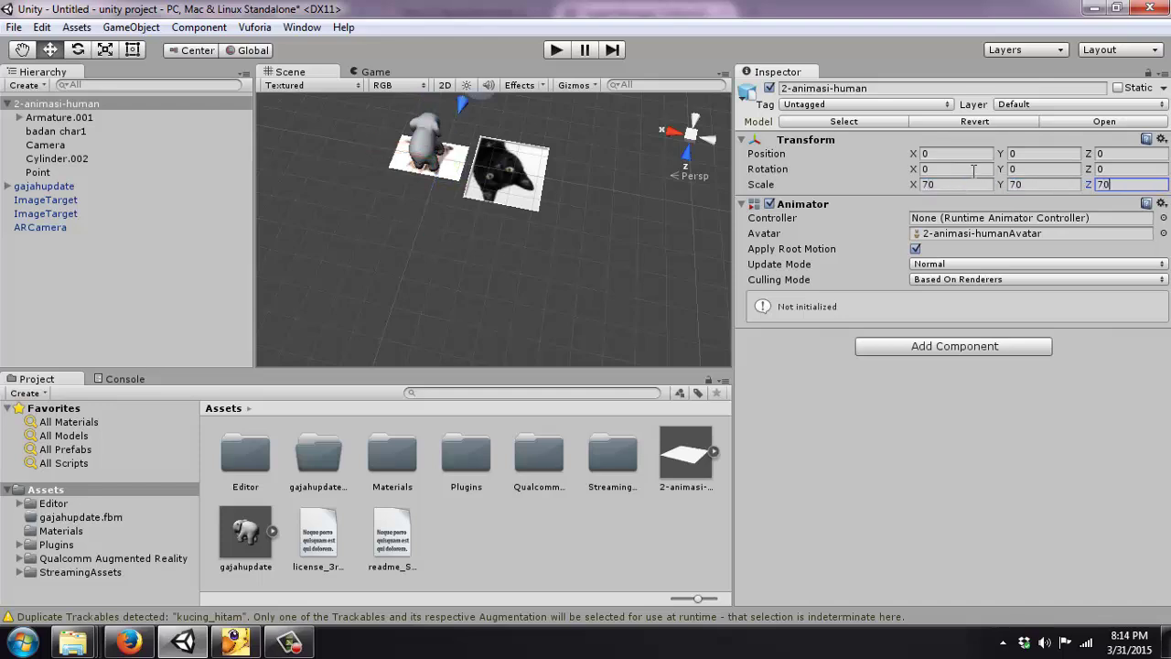
Step: Slide the human model along Z and X onto the black-cat image target card
scroll(492, 154, down, 3)
drag(466, 181, 462, 245)
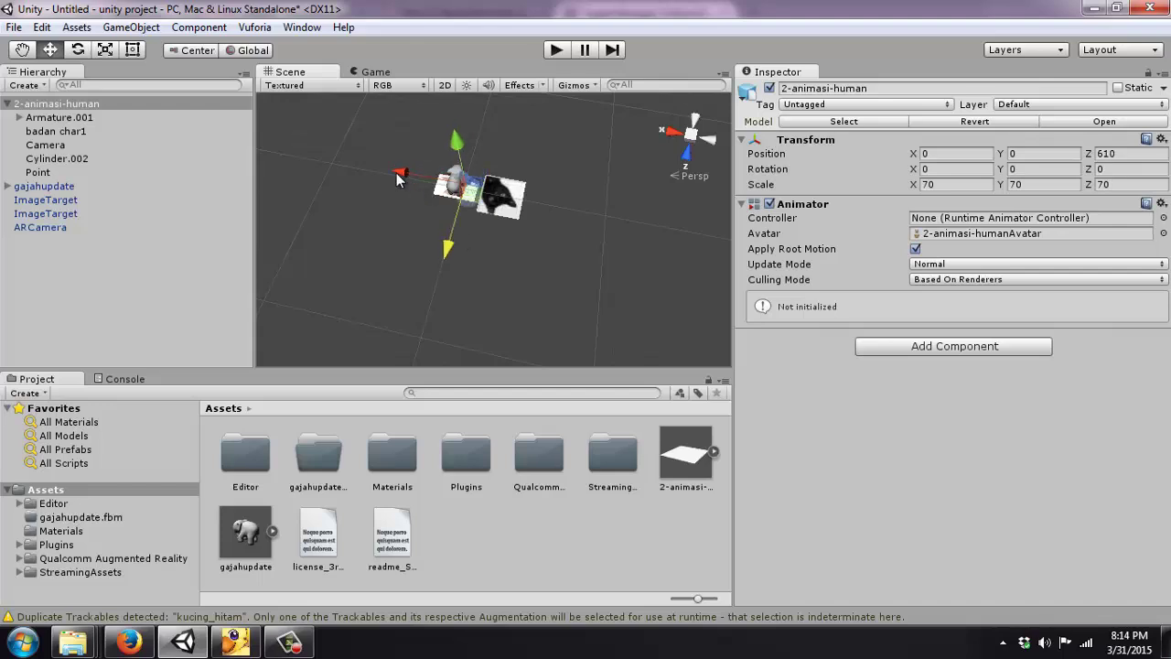
drag(407, 176, 479, 210)
click(552, 218)
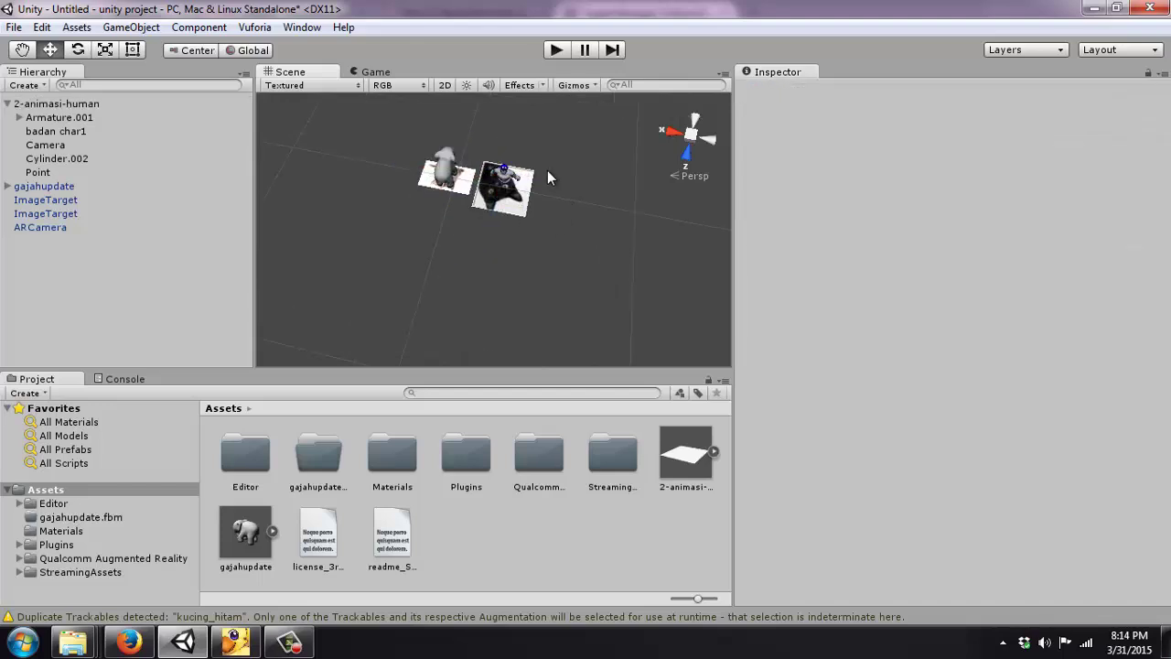
alt+drag(547, 170, 485, 291)
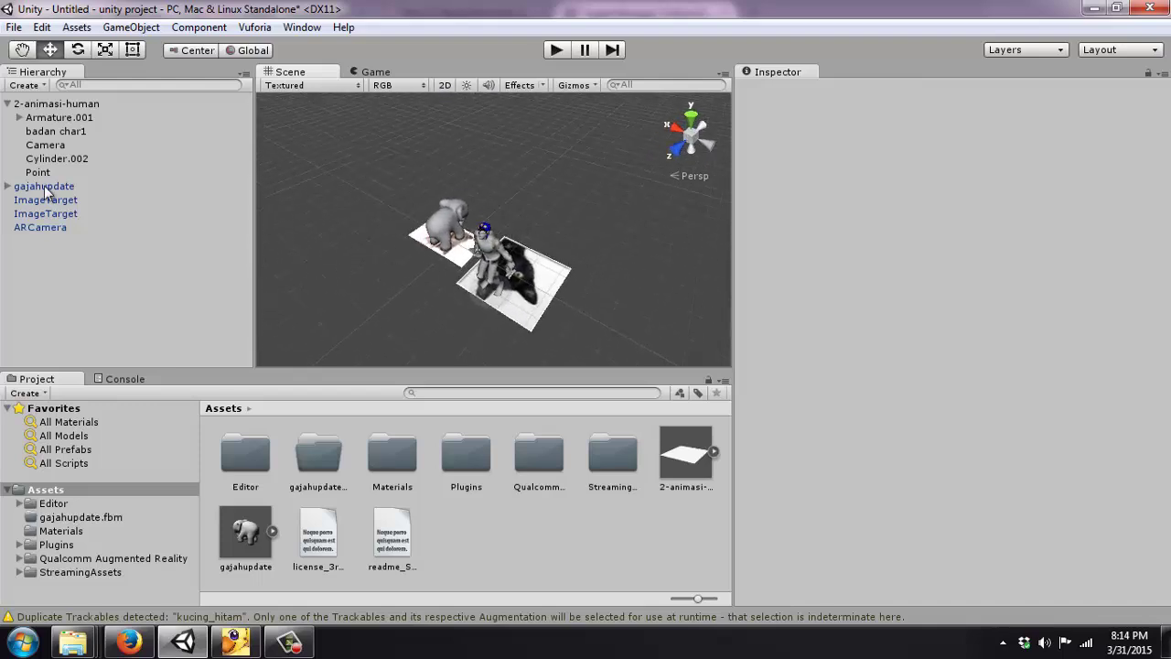
Step: Reorder gajahupdate among the ImageTargets in the Hierarchy
click(7, 103)
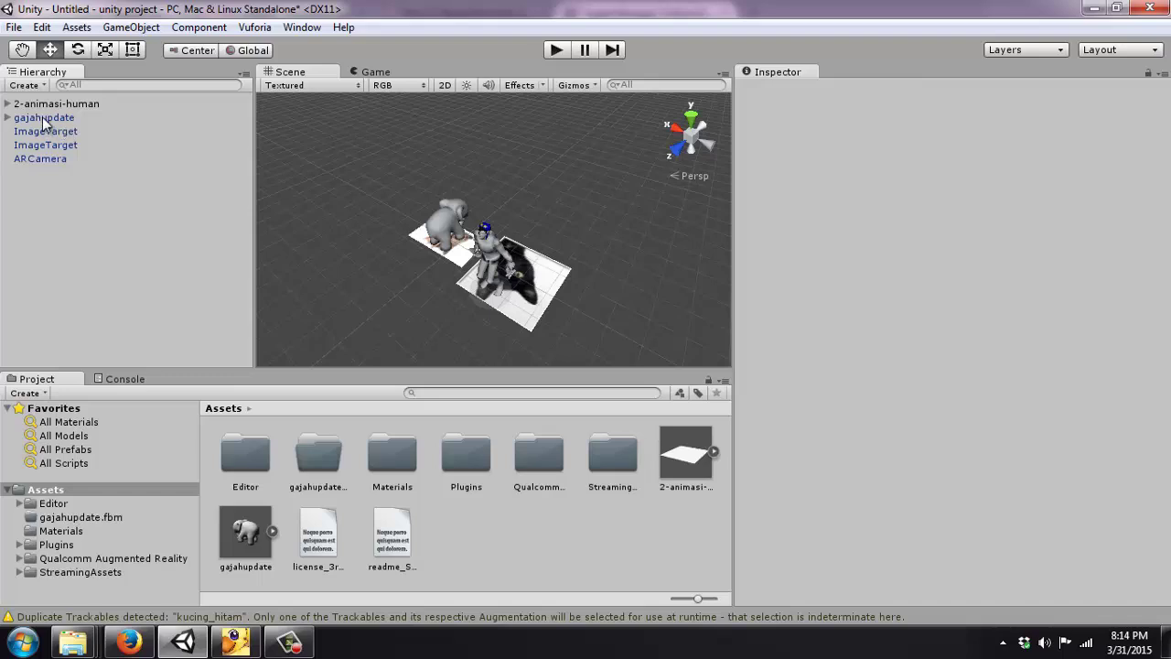
click(47, 121)
click(64, 104)
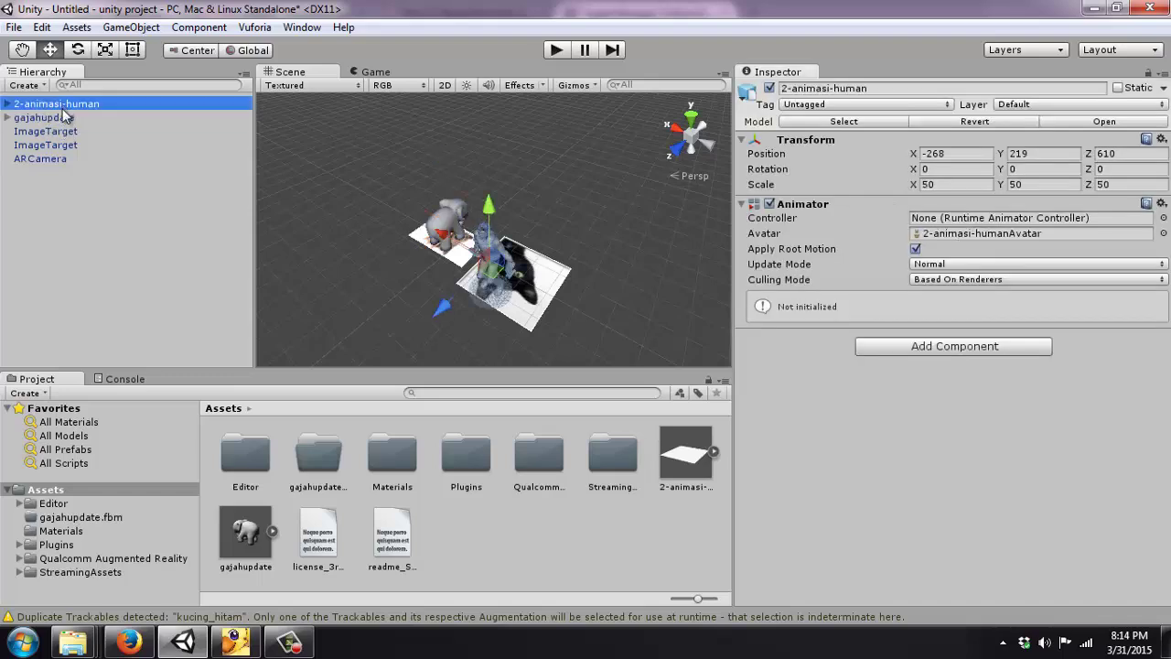
click(66, 117)
mouse_move(64, 131)
mouse_down()
mouse_move(31, 133)
mouse_move(70, 123)
mouse_up()
click(71, 119)
click(73, 105)
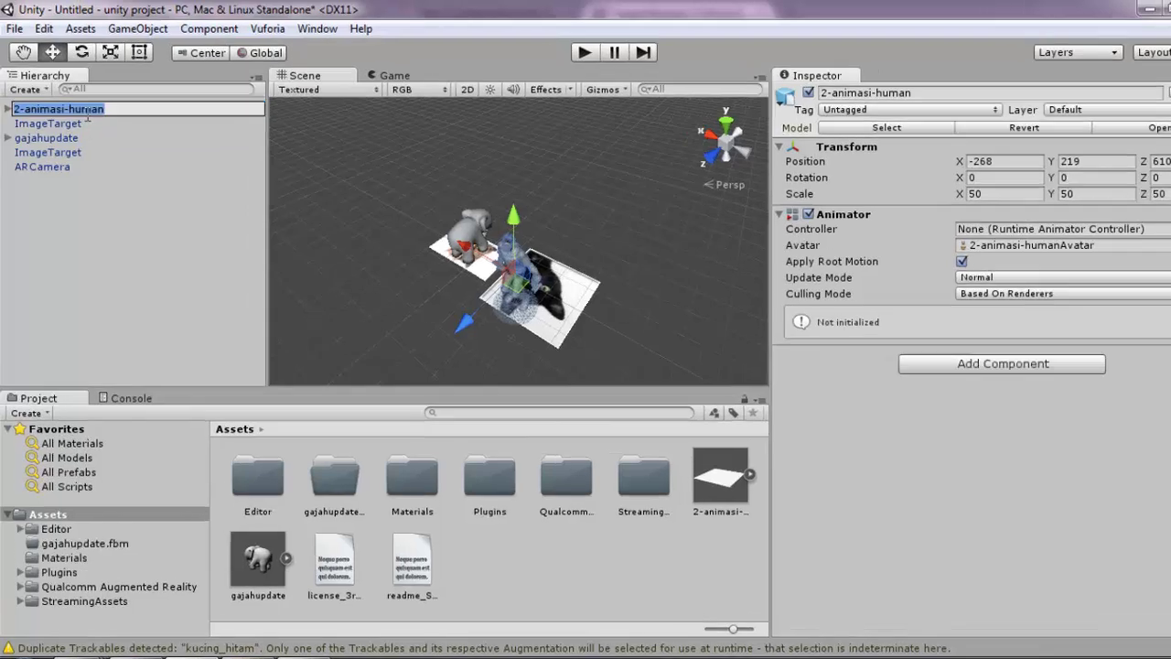
Step: Parent 2-animasi-human under one ImageTarget and gajahupdate under the other
click(78, 118)
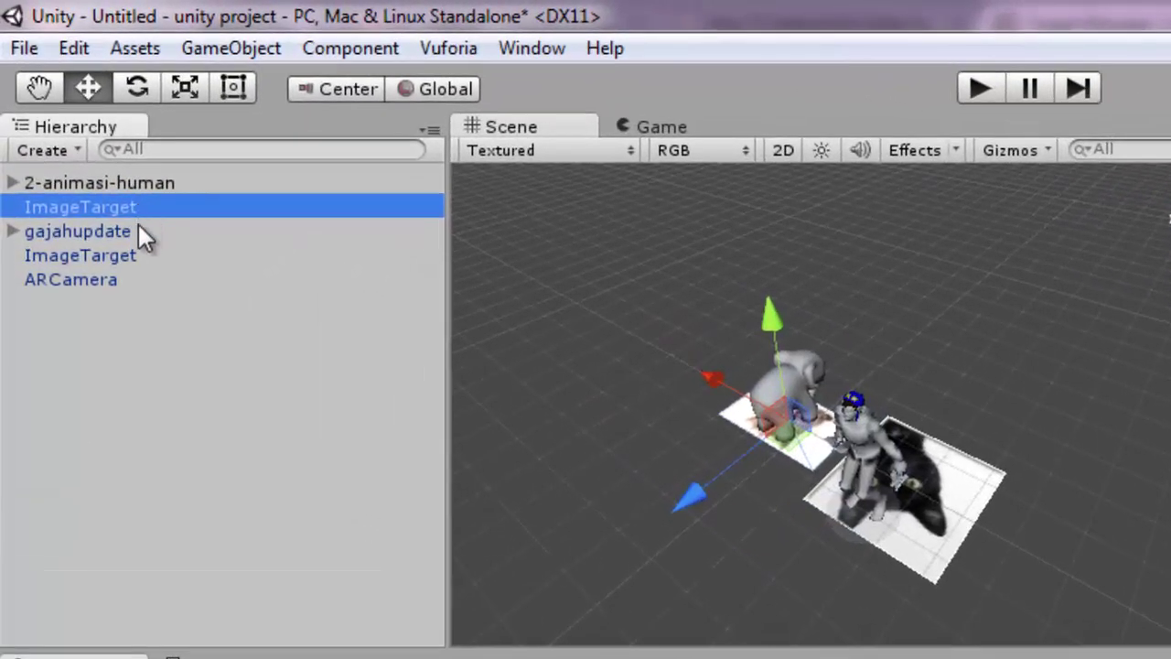
click(140, 256)
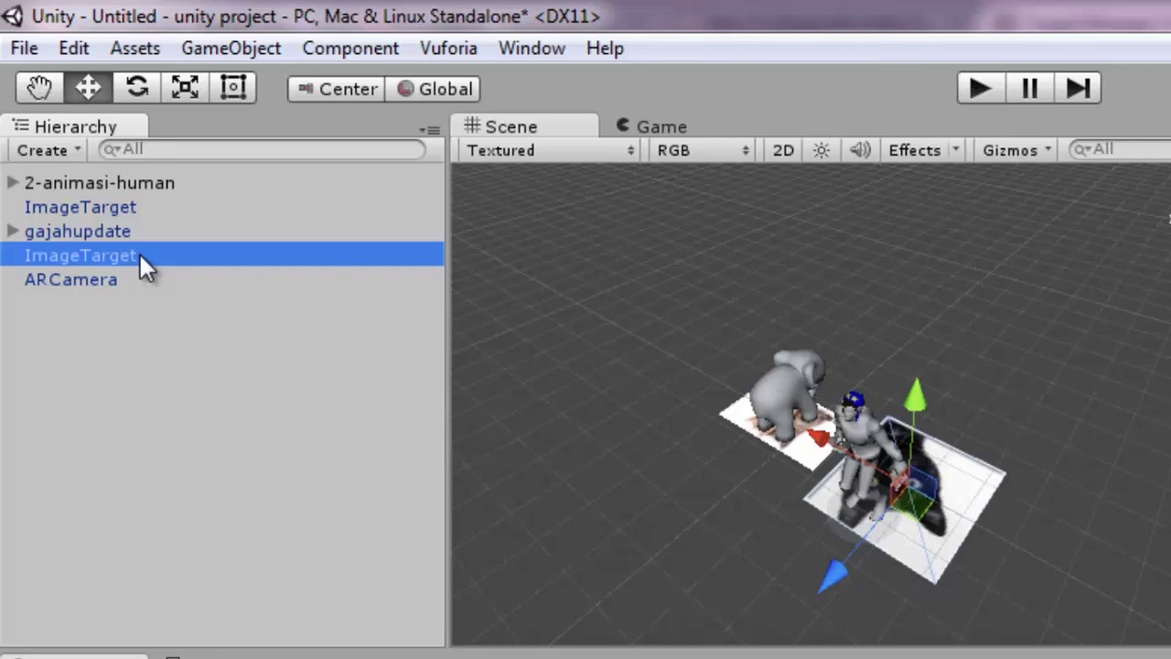
drag(139, 252, 149, 208)
click(152, 187)
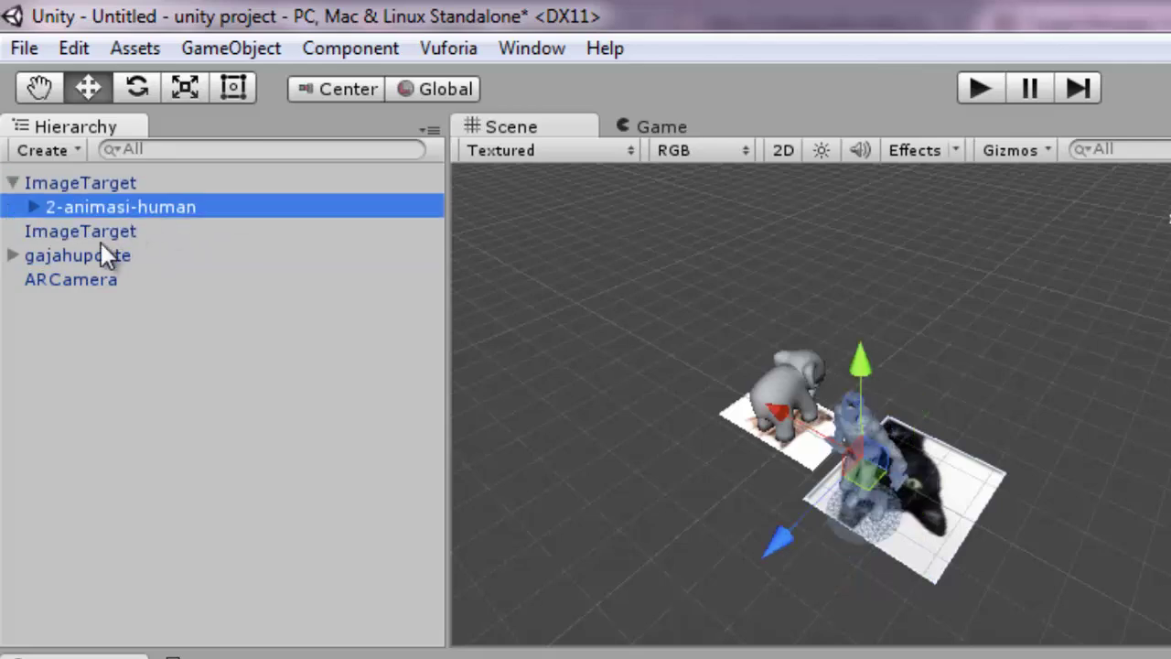
drag(95, 246, 95, 231)
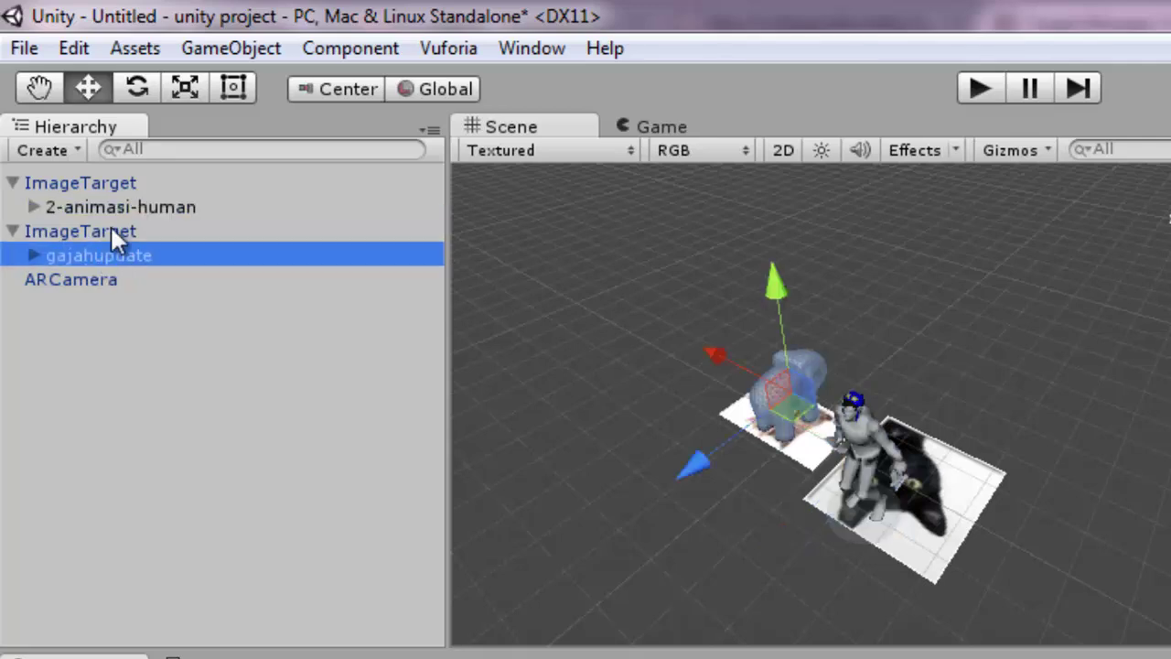
click(111, 228)
Step: Raise the ARCamera above the image targets
click(94, 358)
click(102, 278)
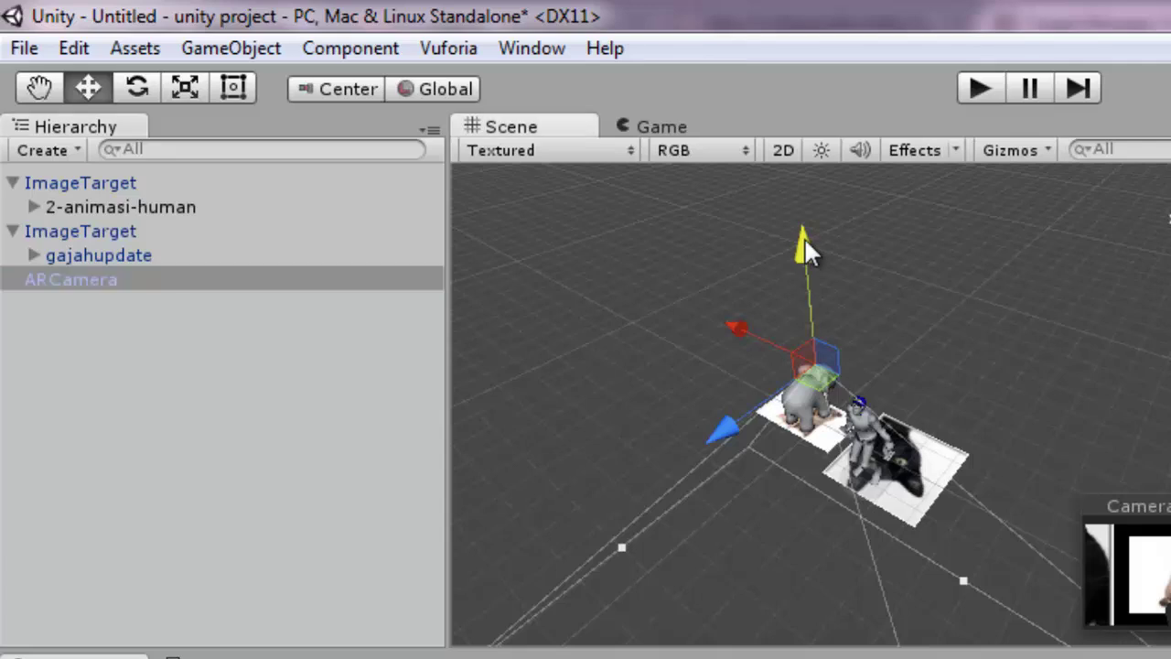
drag(805, 237, 804, 168)
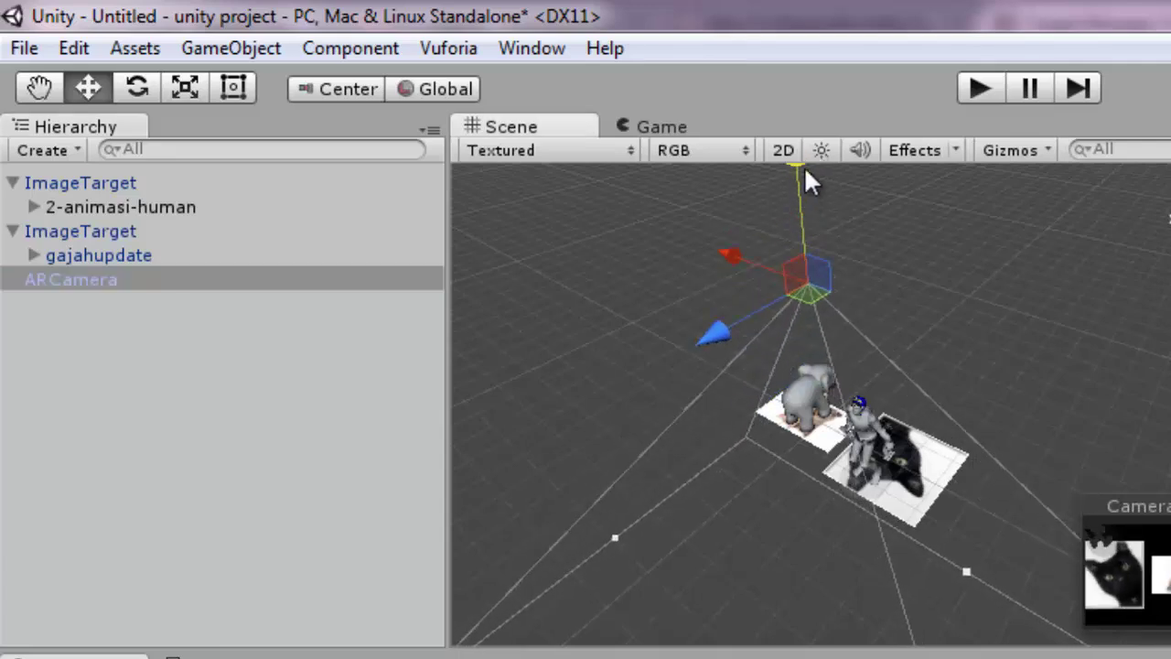
click(867, 443)
alt+drag(974, 293, 994, 400)
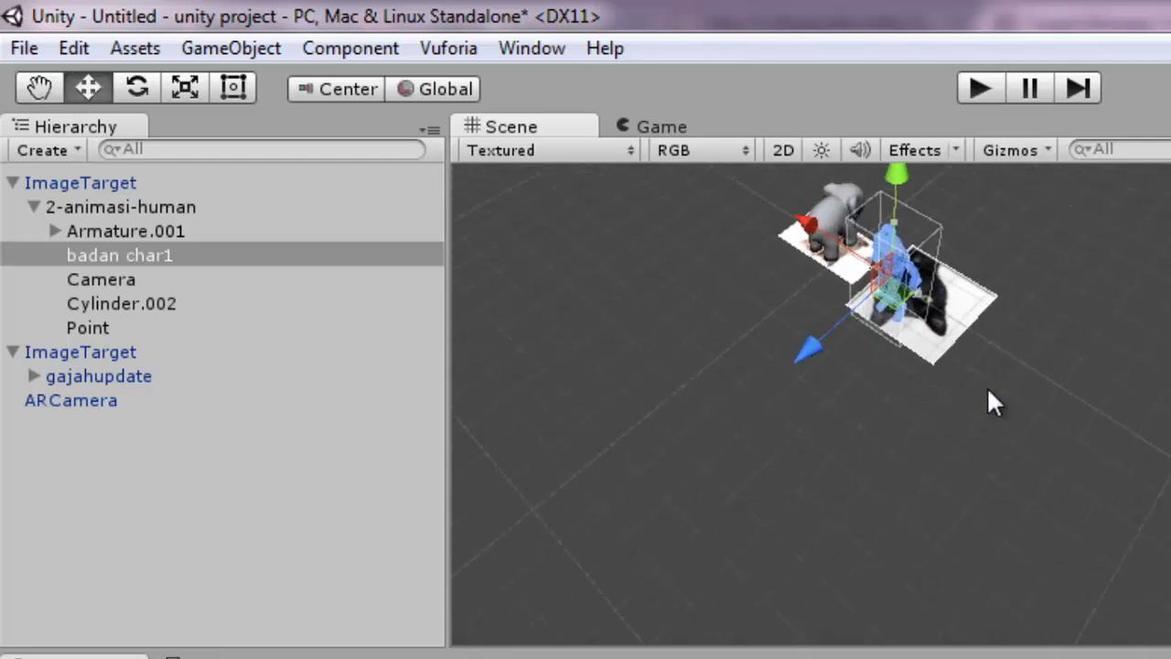
middle_drag(993, 400, 1051, 311)
alt+drag(1052, 302, 988, 481)
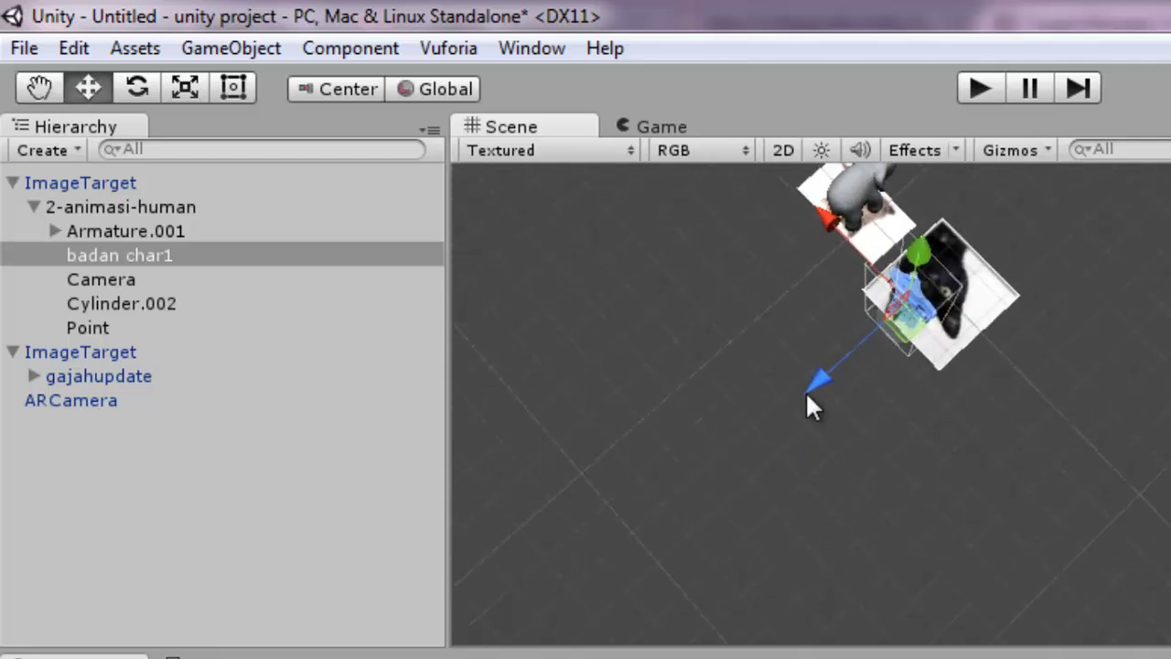
Step: Shift the human model along Z and view both models in side perspective
click(105, 207)
drag(811, 378, 856, 360)
click(1076, 353)
mouse_move(1076, 353)
alt+mouse_down()
mouse_move(1082, 362)
mouse_move(1074, 287)
mouse_move(1090, 335)
alt+mouse_up()
drag(1044, 380, 1036, 459)
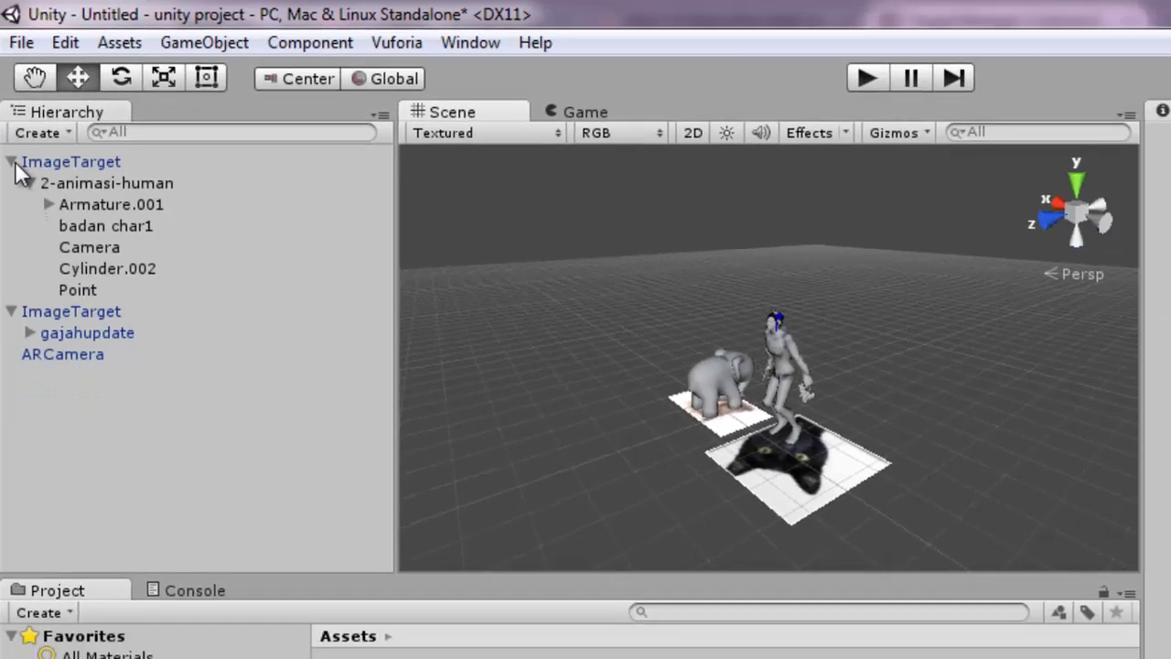
Step: Collapse both ImageTargets in the Hierarchy and minimise Unity
click(12, 182)
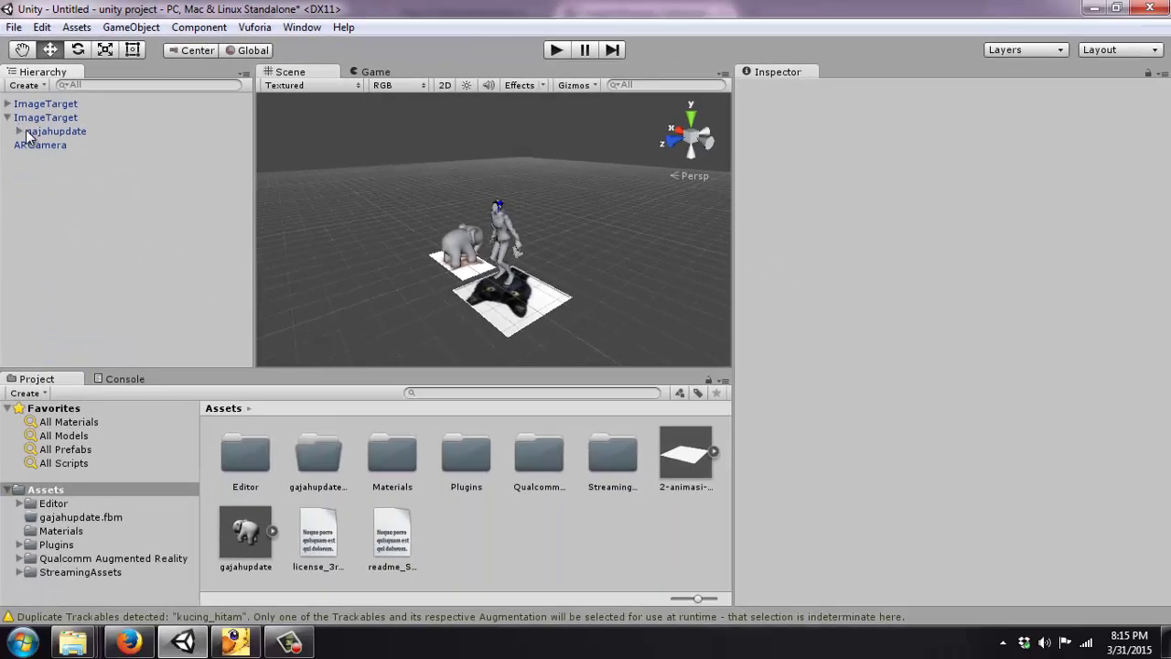
click(9, 118)
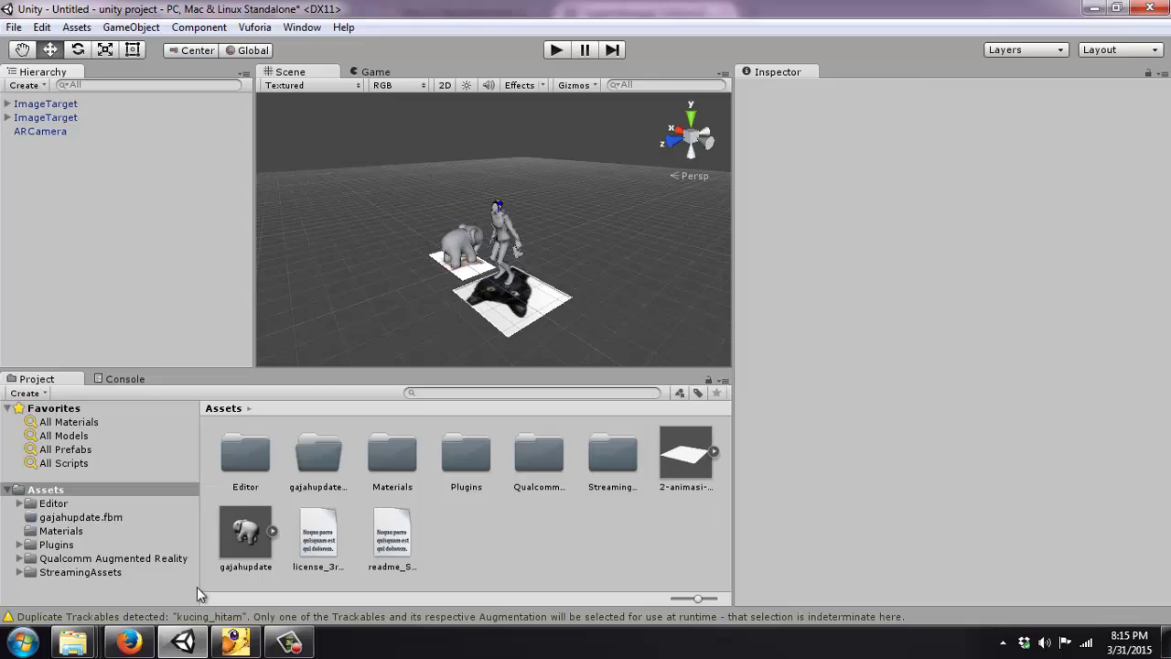
click(183, 641)
Step: Open Capture2.PNG in Windows Photo Viewer and browse the black cat and kitten pictures
double_click(224, 297)
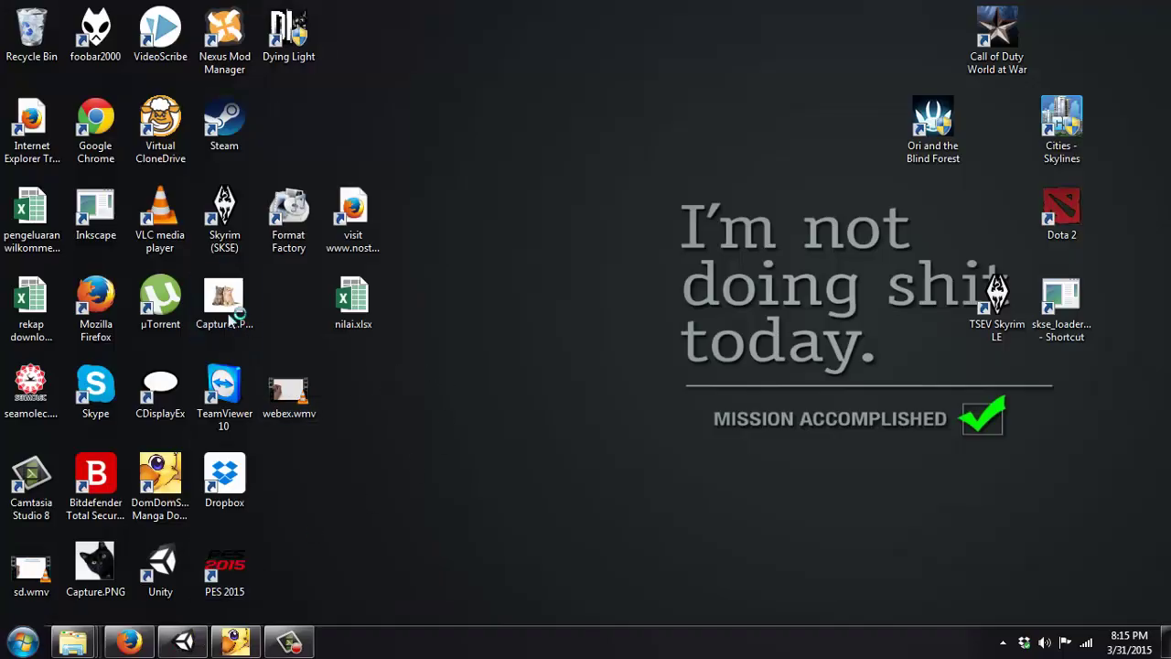
scroll(447, 358, down, 1)
scroll(483, 357, down, 1)
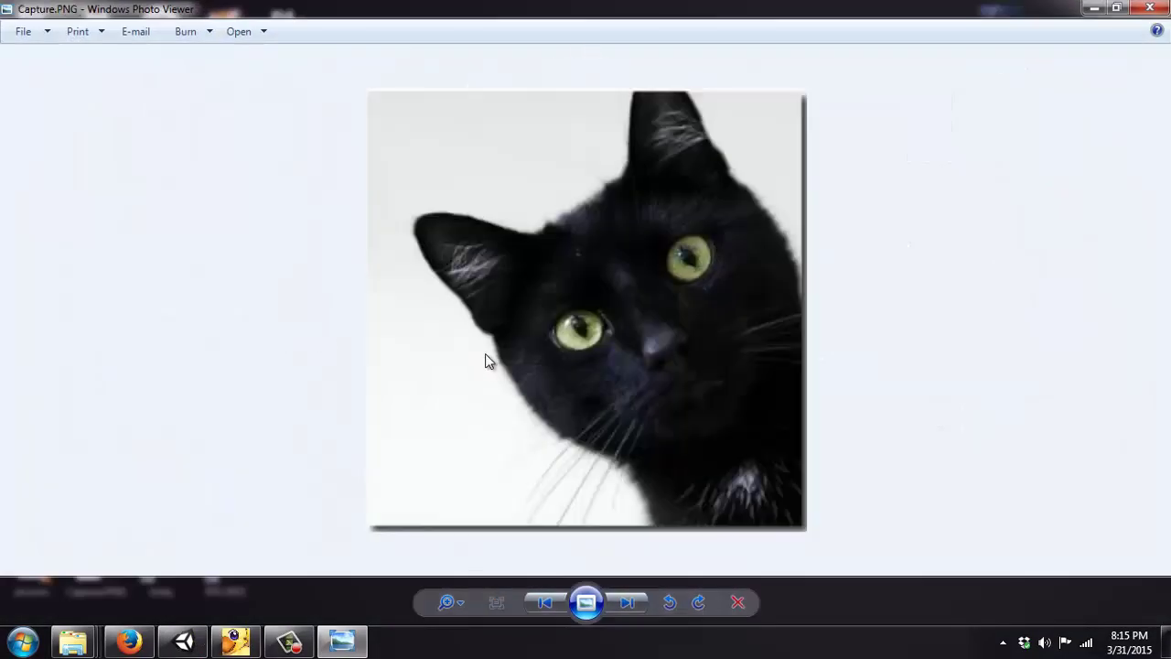
scroll(486, 354, up, 1)
scroll(486, 355, down, 1)
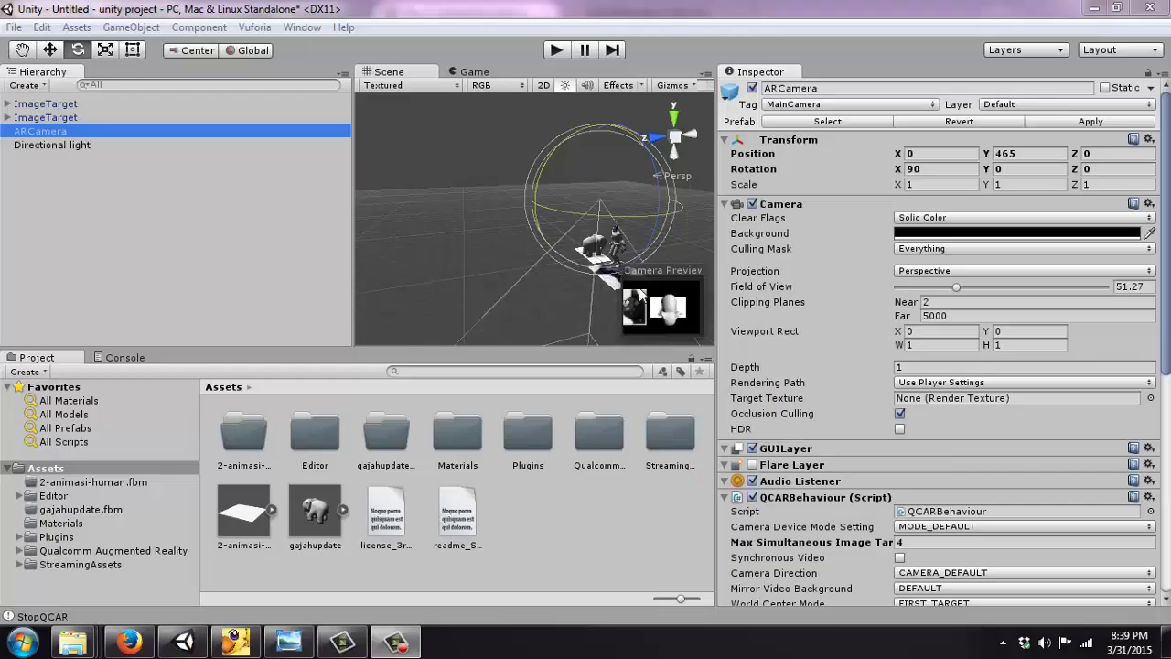
drag(1163, 212, 1139, 442)
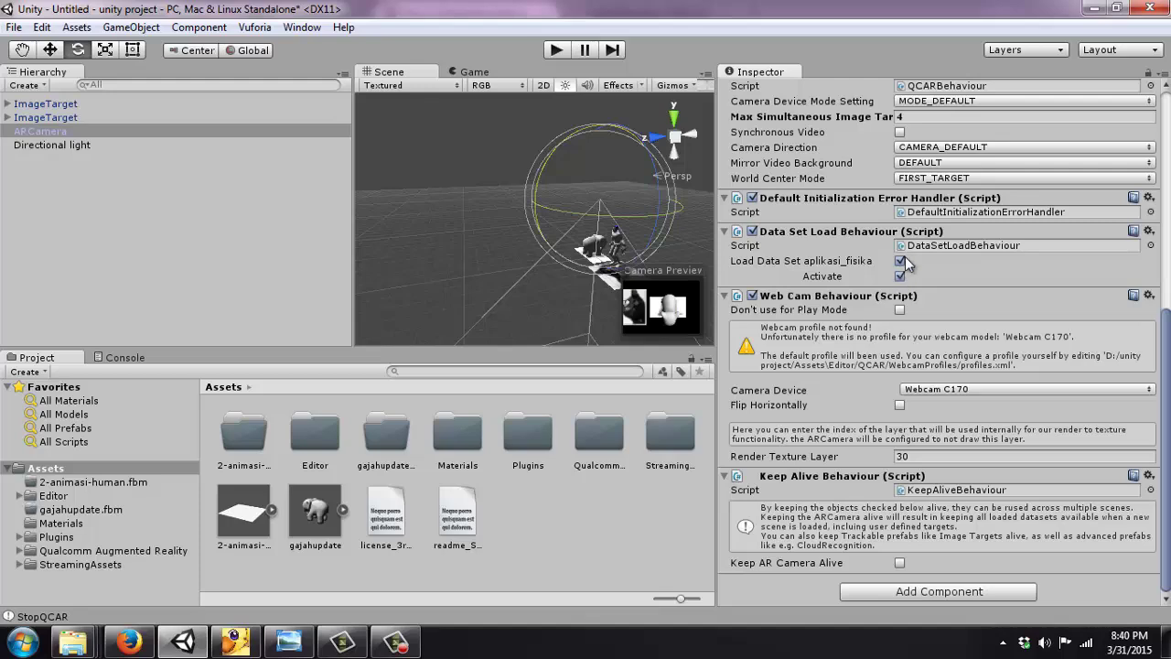
Step: Start Play mode, dock the kitten image on the left and Unity on the right
click(395, 642)
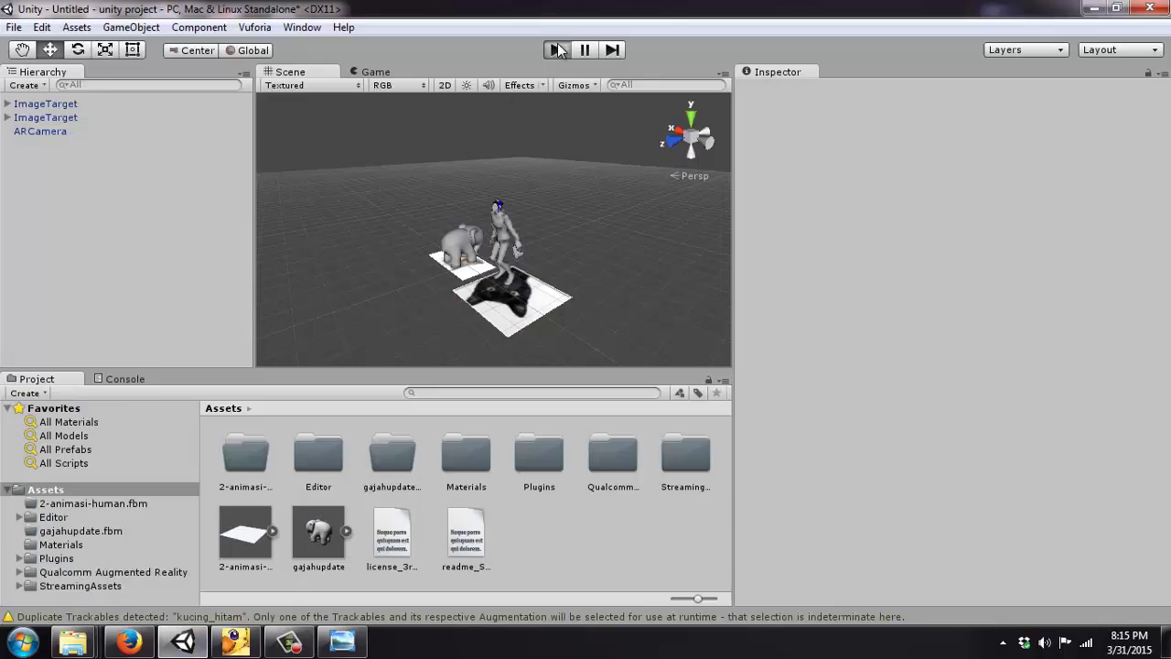
click(556, 49)
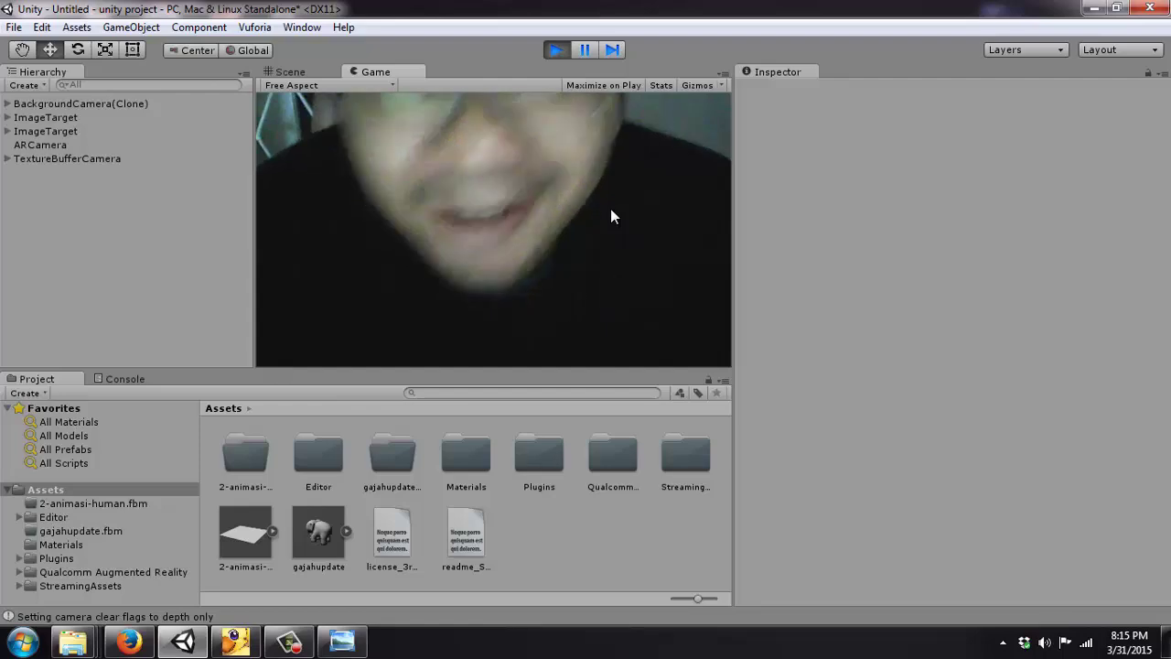
click(342, 640)
drag(823, 10, 5, 137)
drag(640, 70, 1170, 17)
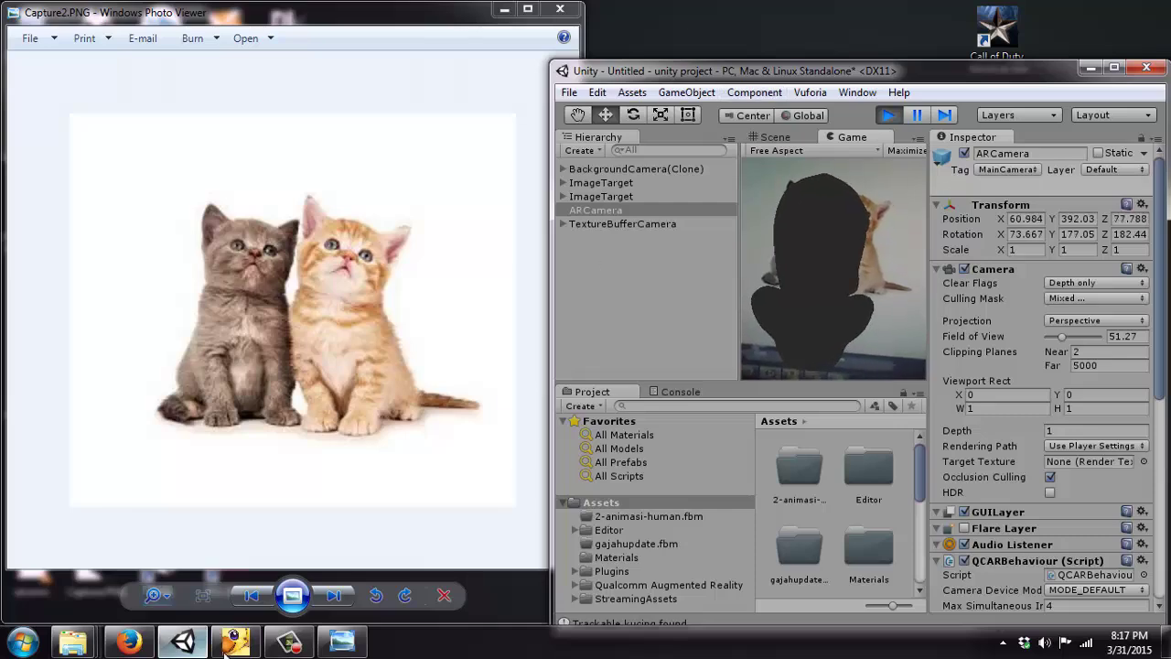
Step: Show seamolec.png and then the black cat image to the webcam
click(333, 597)
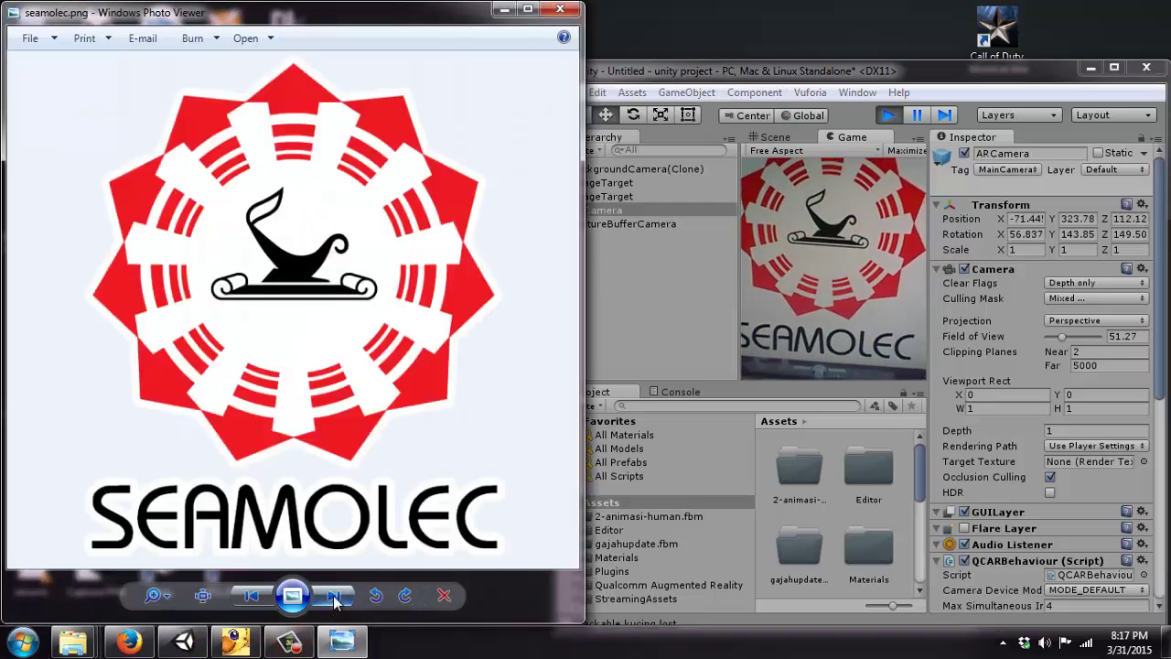
click(334, 597)
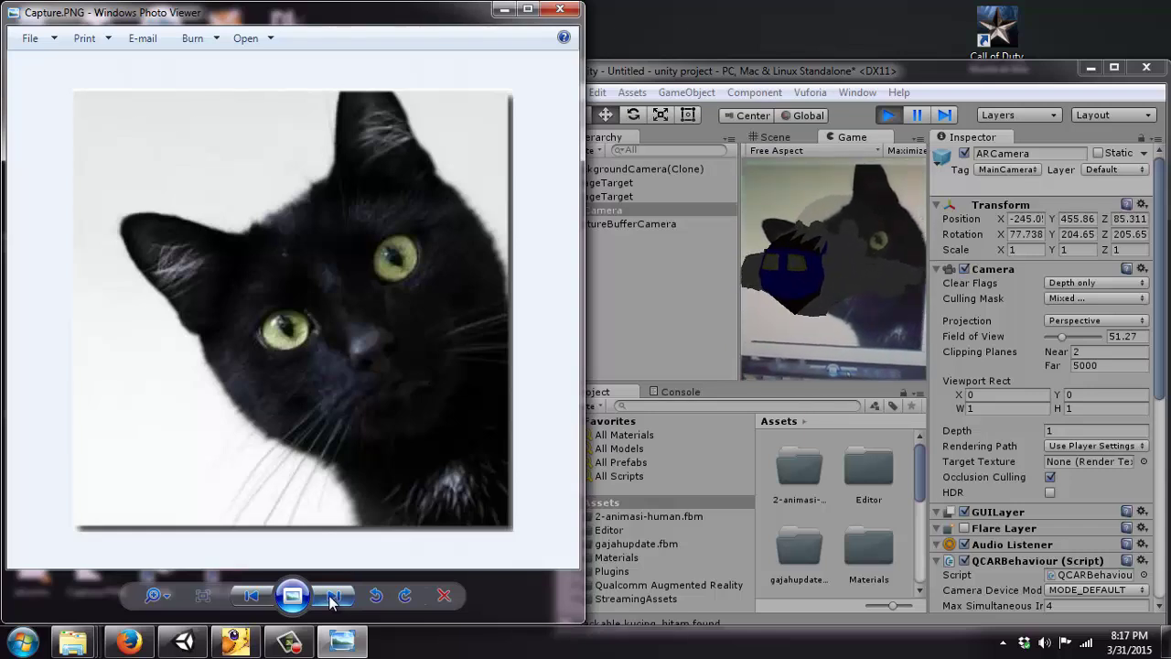
mouse_move(293, 645)
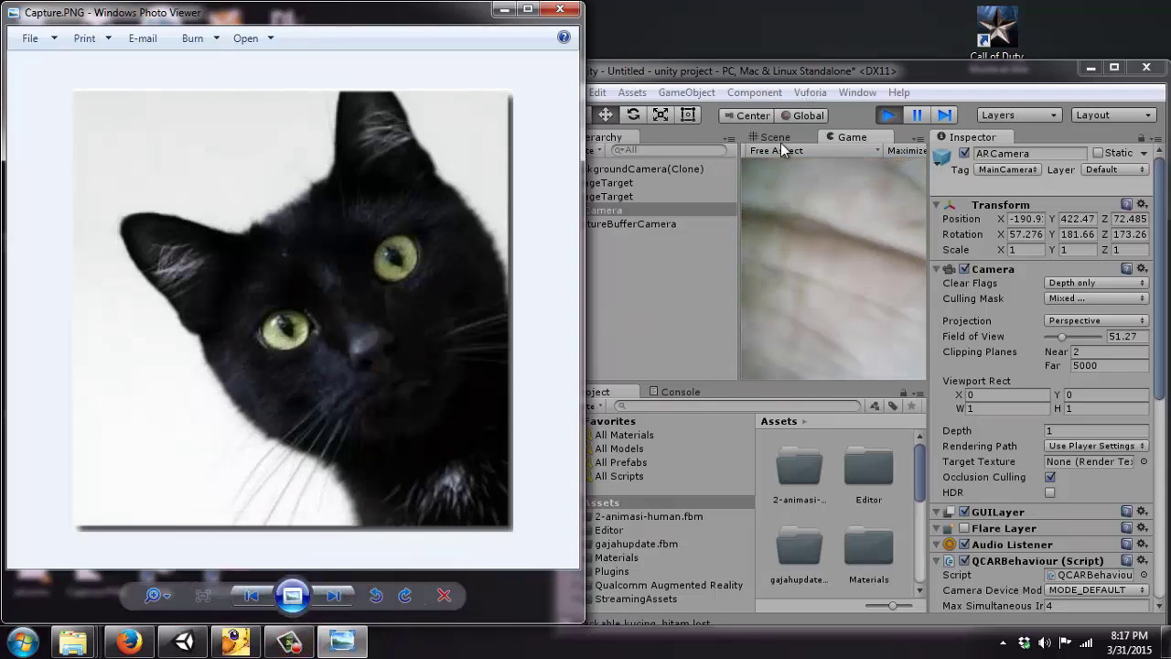
Step: Maximize the Unity editor and stop Play mode with Ctrl+P
click(823, 71)
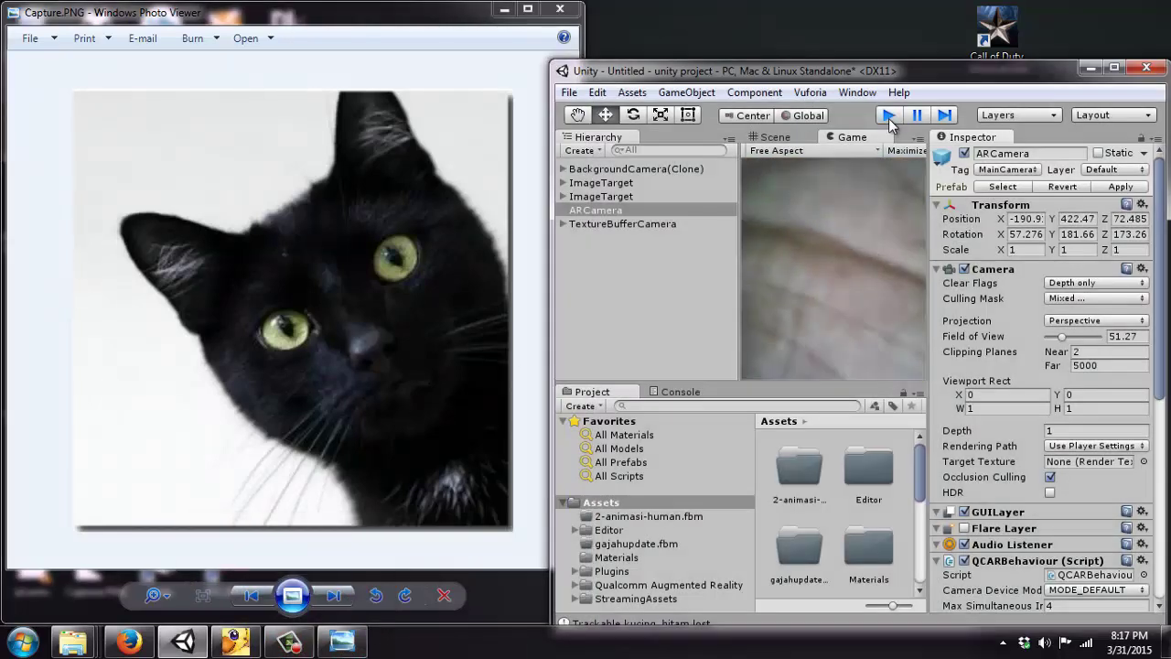
double_click(811, 75)
key(ctrl+p)
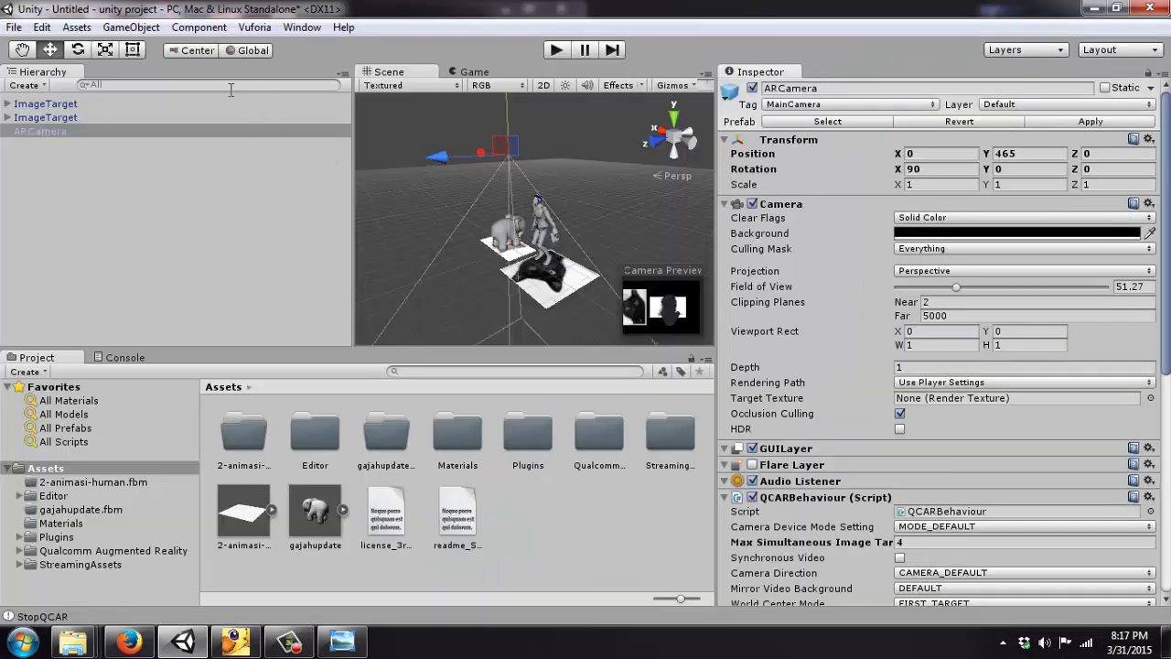
Step: Add a Directional Light via GameObject > Light
click(130, 27)
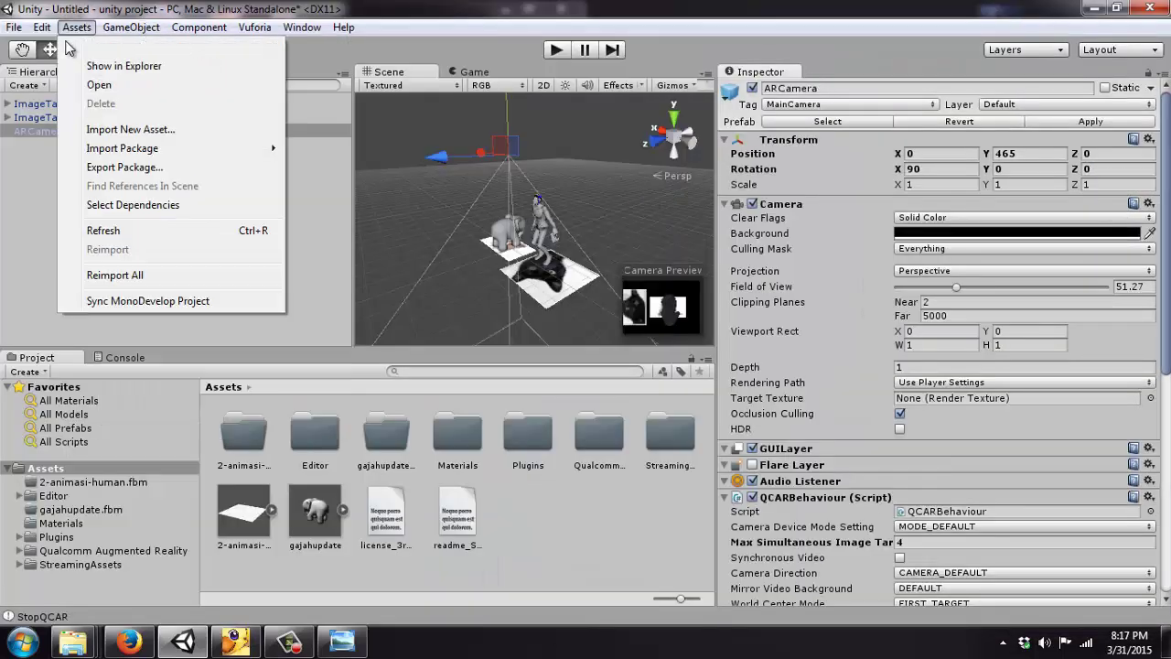
mouse_move(133, 29)
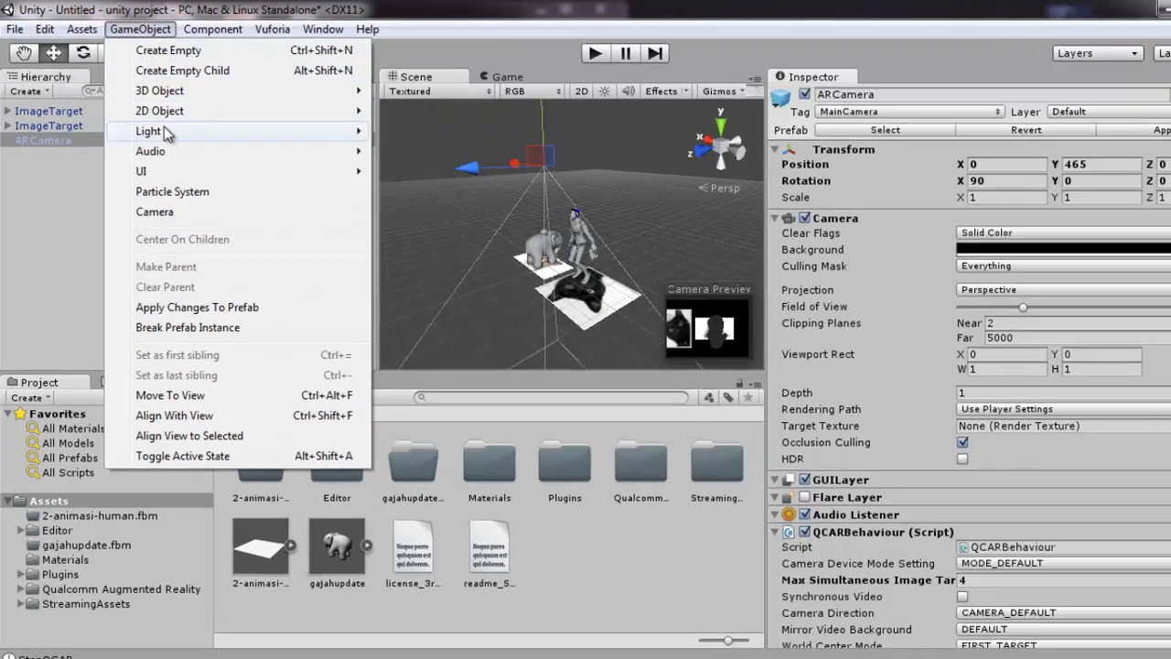
mouse_move(188, 121)
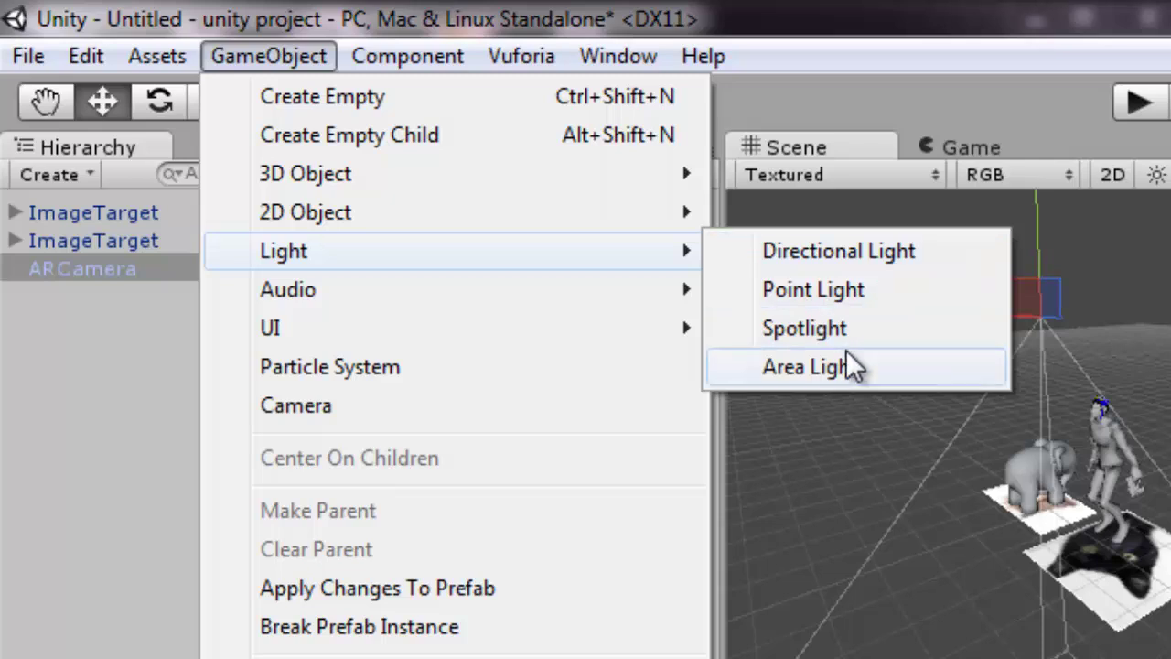
click(846, 256)
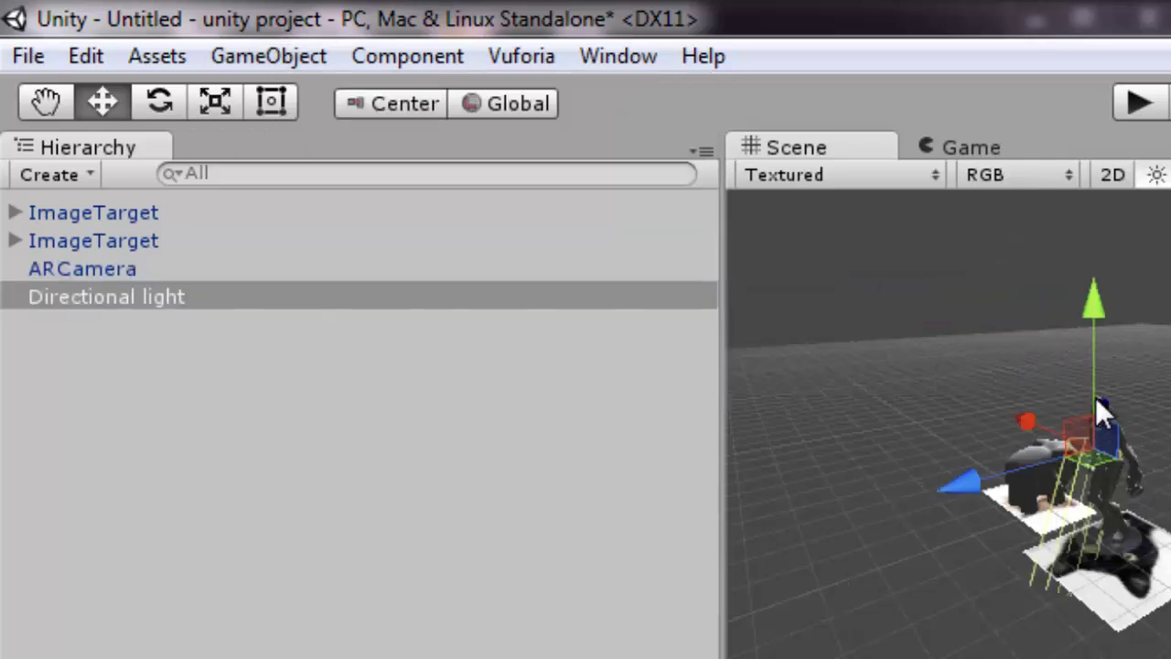
Step: Raise the directional light above the models and switch to the Rotate tool
drag(1101, 410, 862, 310)
key(r)
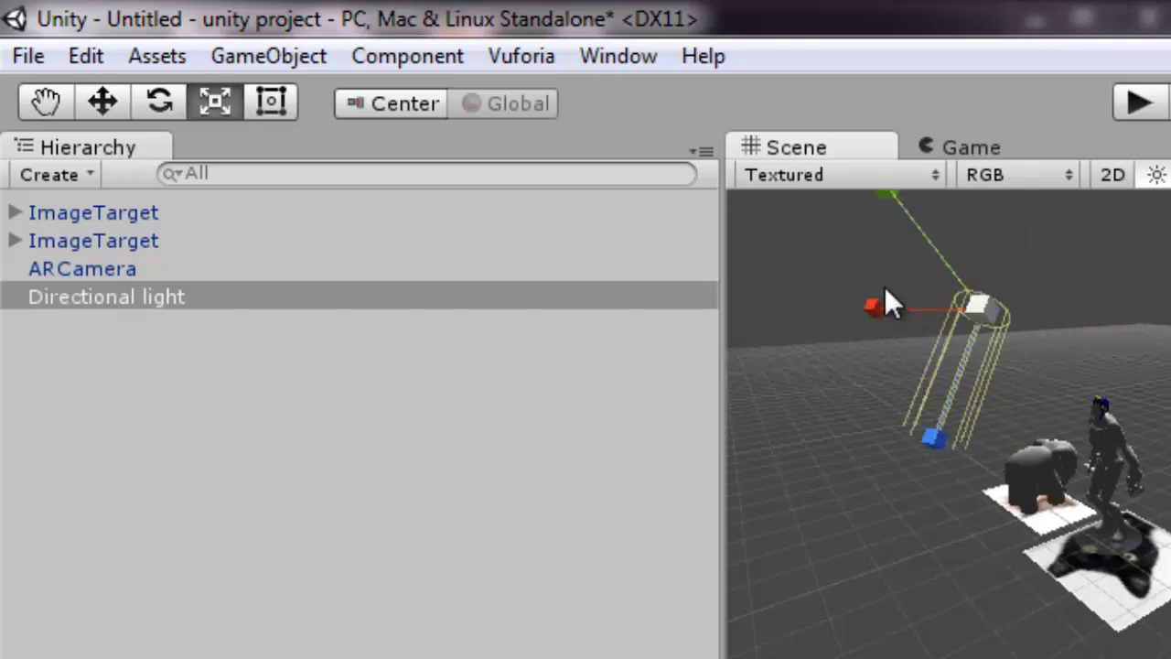
key(q)
key(w)
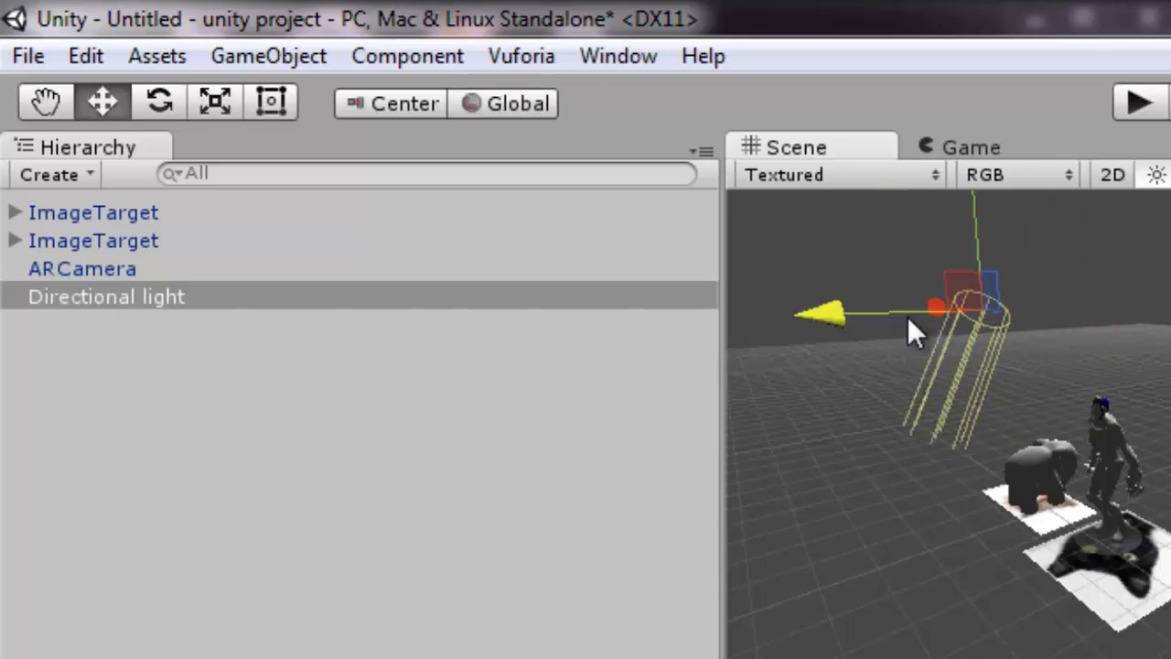
key(e)
scroll(900, 262, down, 3)
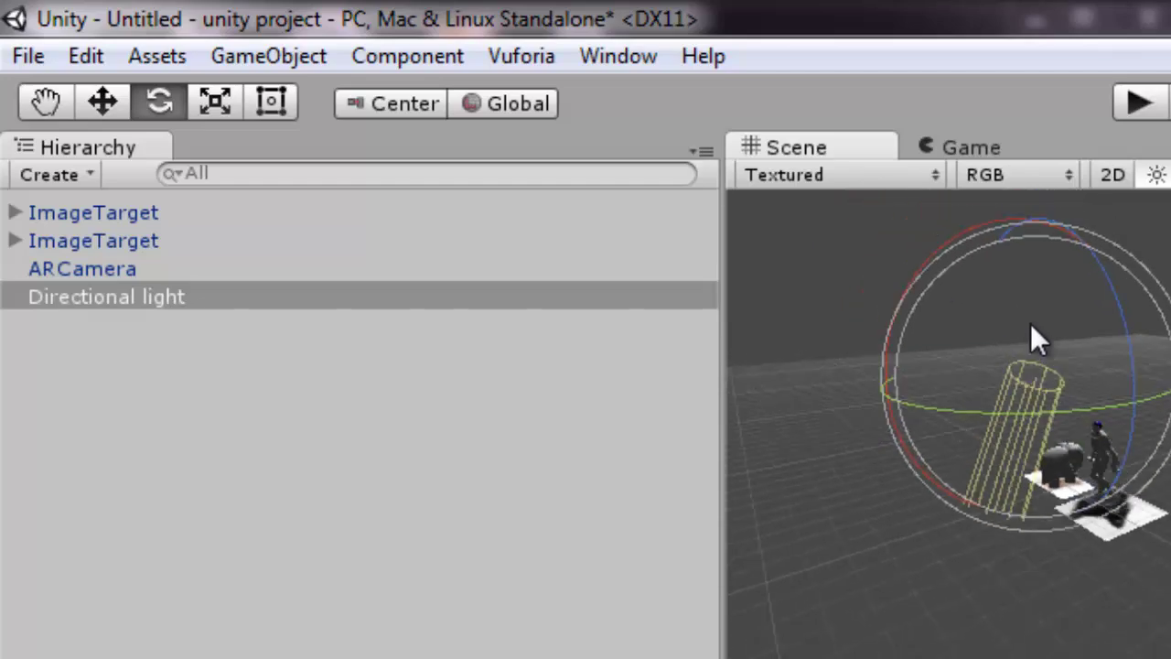
alt+drag(1031, 323, 946, 330)
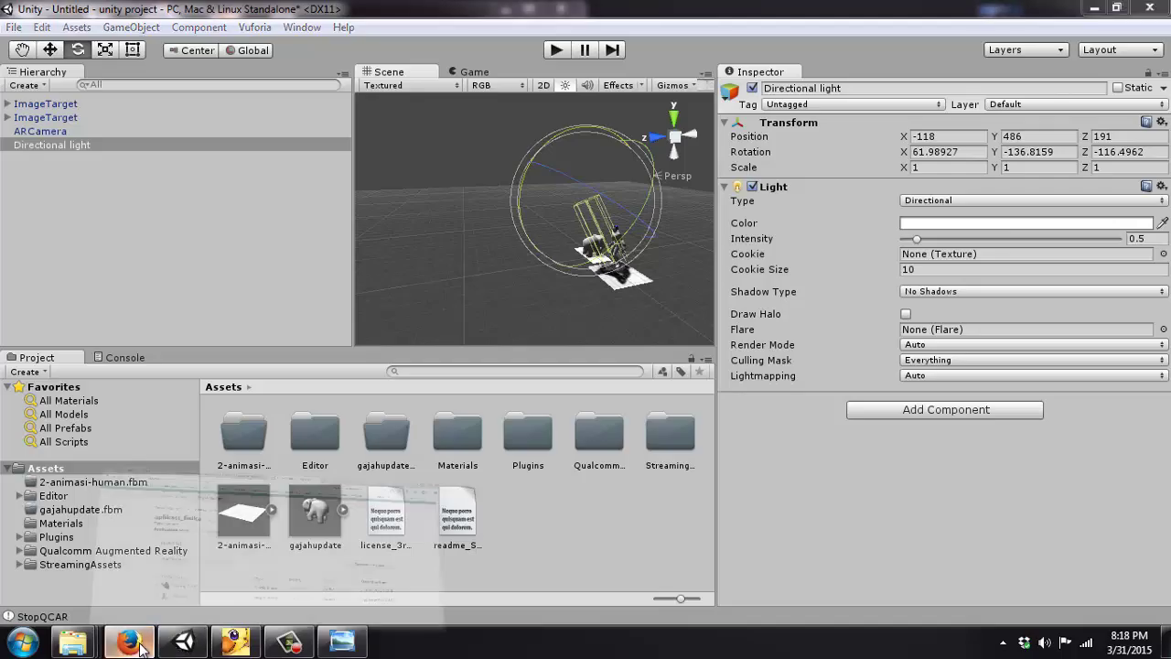
Step: Bring up the 'How To Extend the Unity Android Activity' article in Firefox and scroll through it
click(137, 646)
click(439, 25)
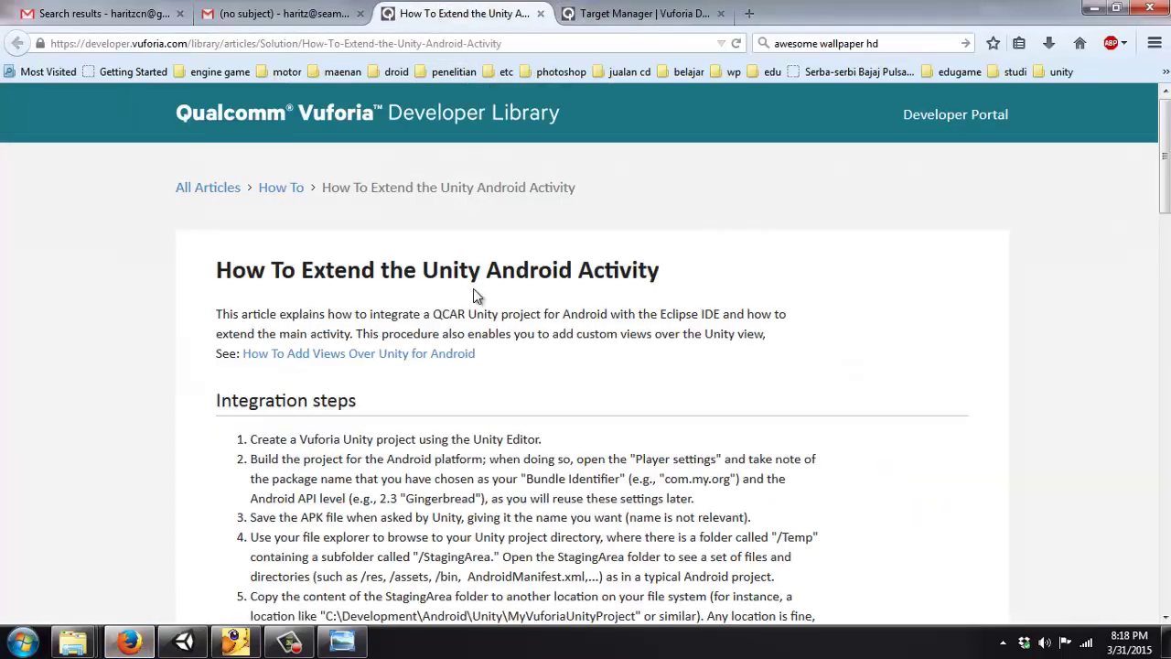
scroll(498, 361, down, 4)
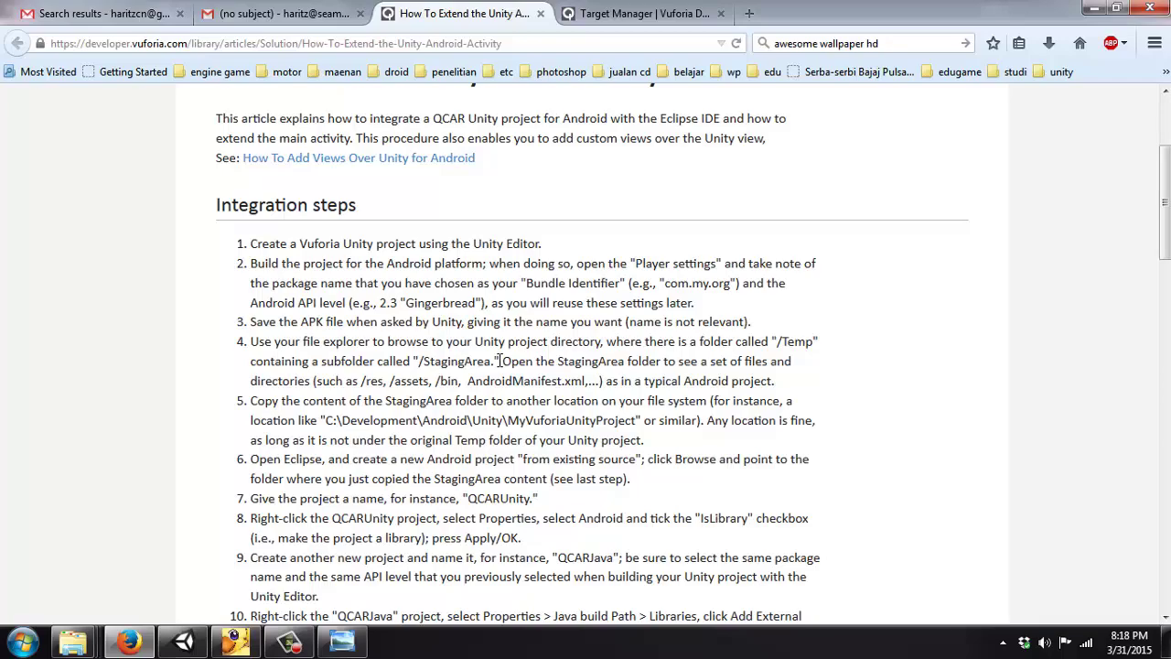
scroll(499, 360, down, 4)
scroll(499, 360, up, 6)
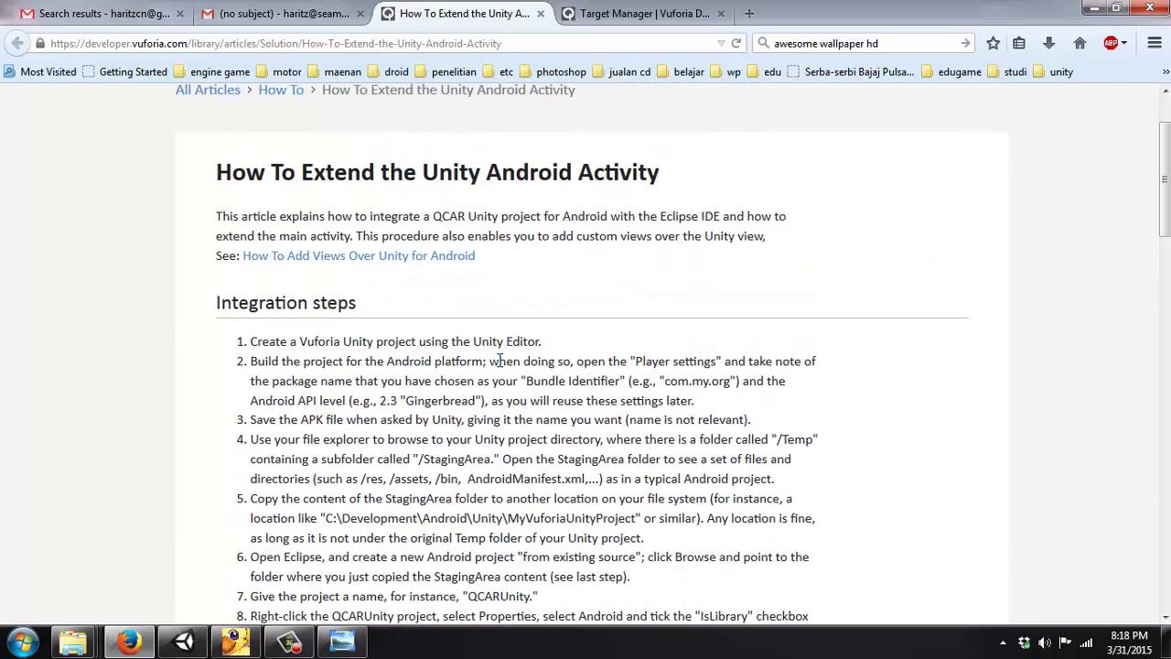
scroll(498, 360, down, 4)
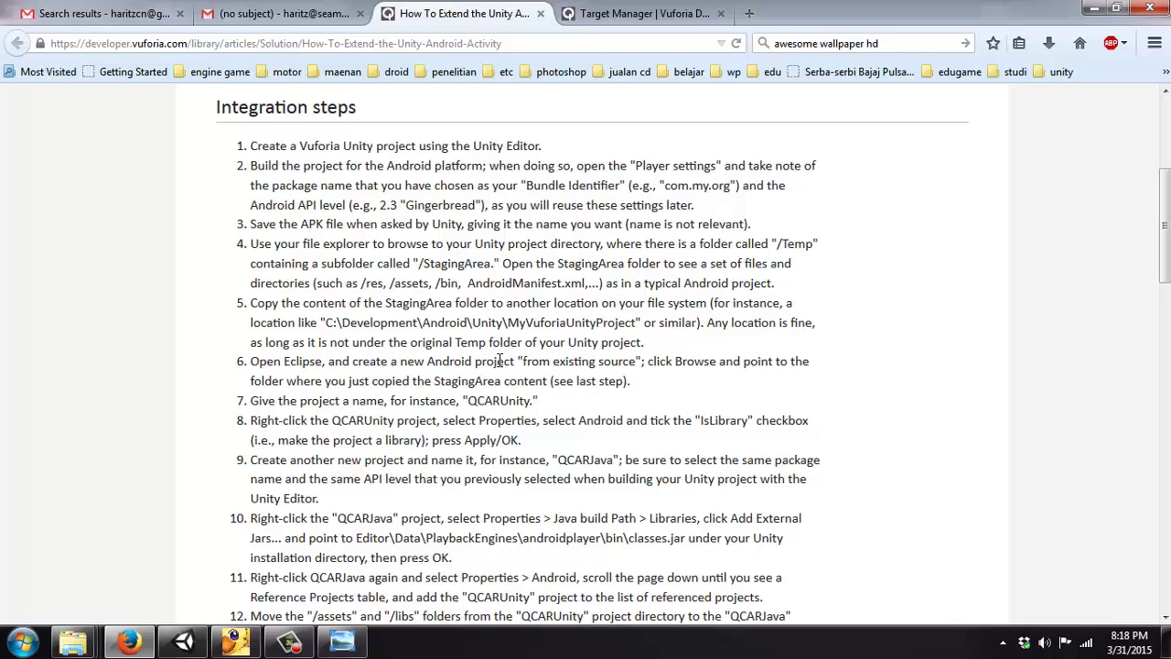
scroll(340, 243, up, 6)
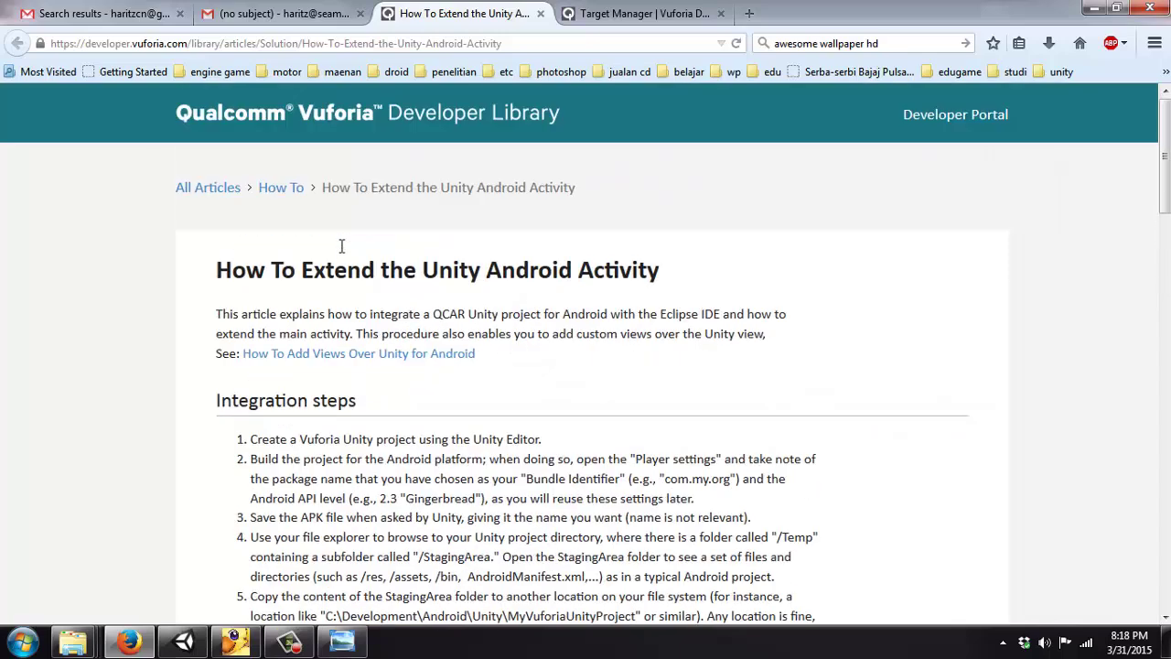
scroll(366, 243, down, 4)
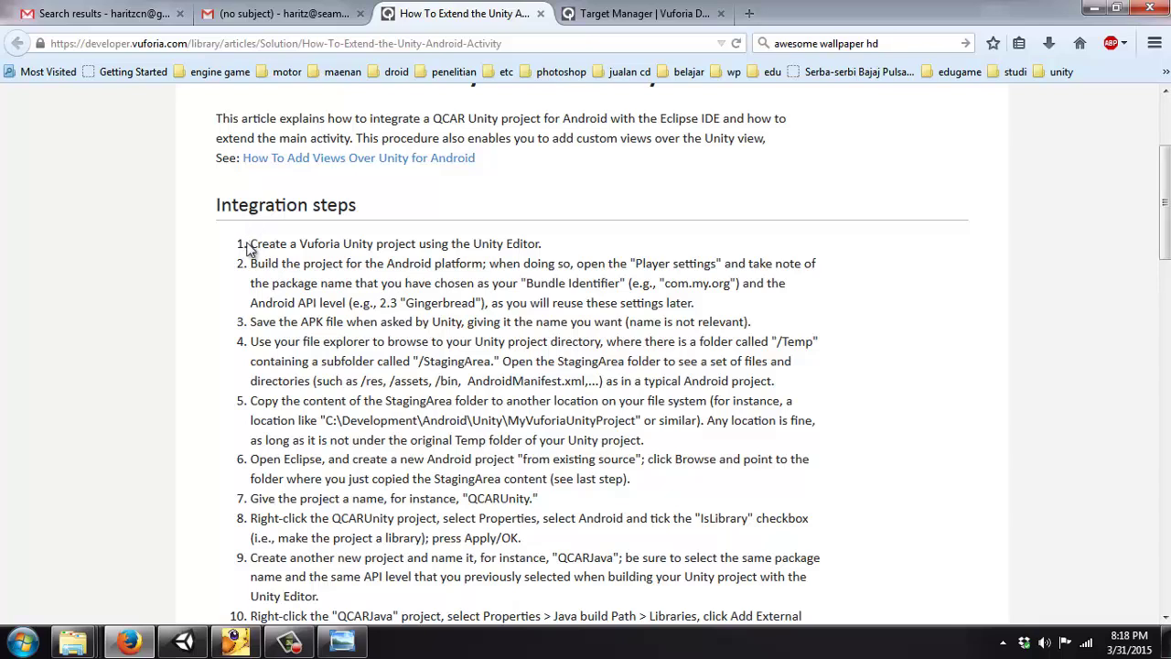
Step: Highlight the opening Integration steps and the article's web address, then show the recorder's control panel
drag(247, 249, 814, 514)
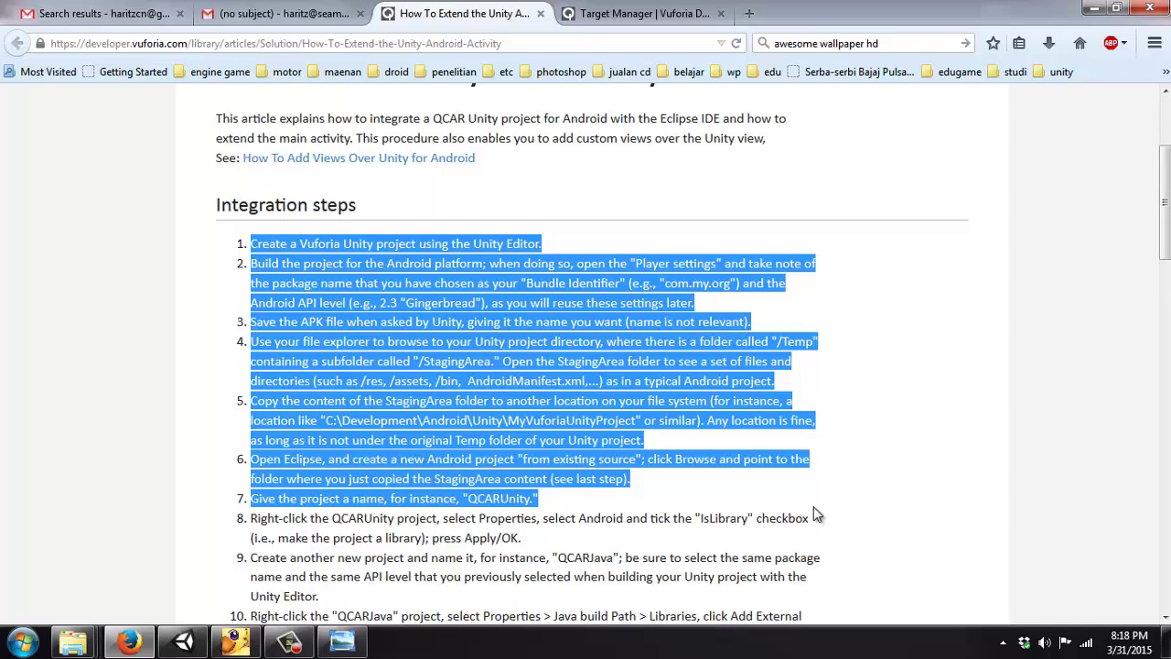
scroll(814, 506, down, 8)
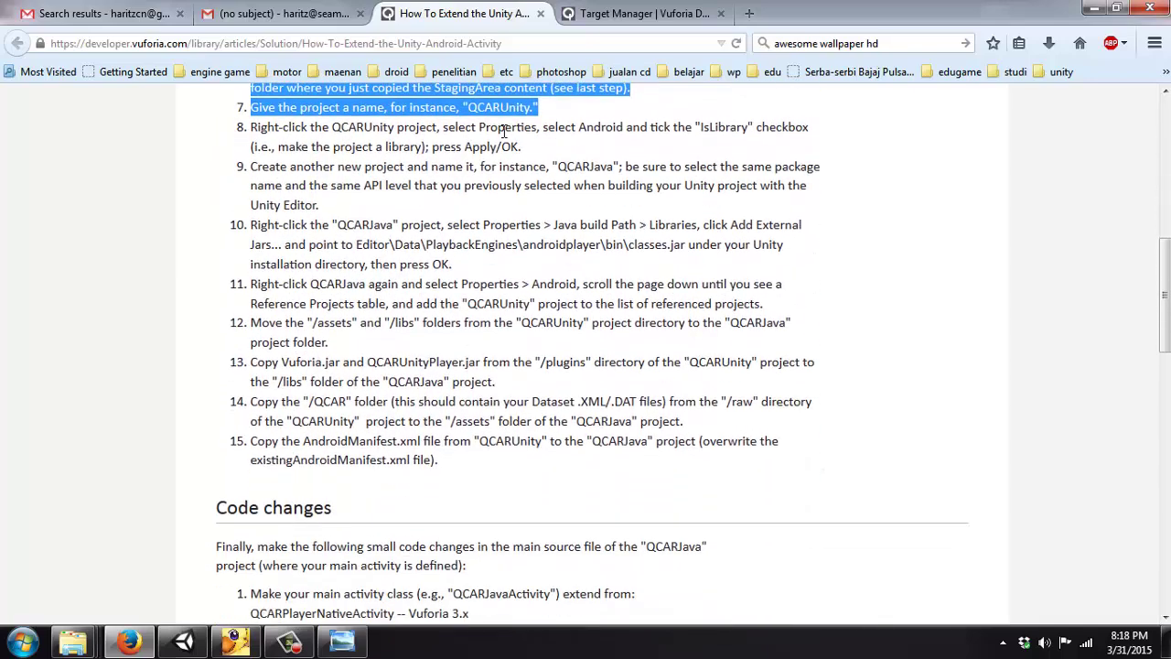
drag(504, 42, 3, 41)
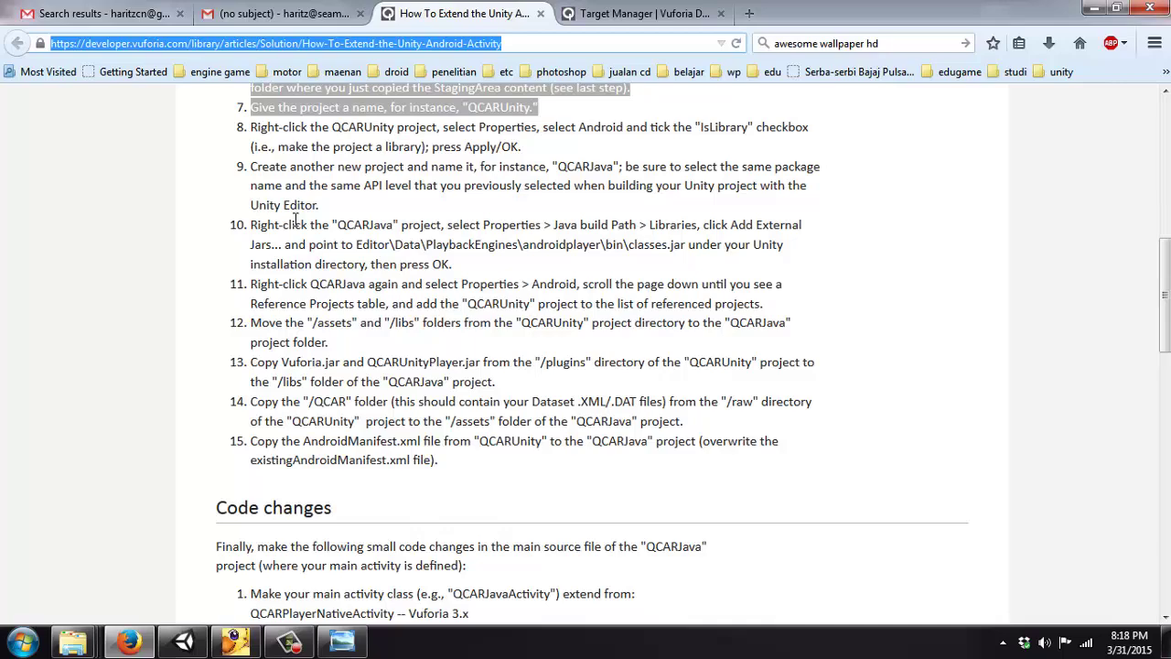
scroll(294, 220, down, 5)
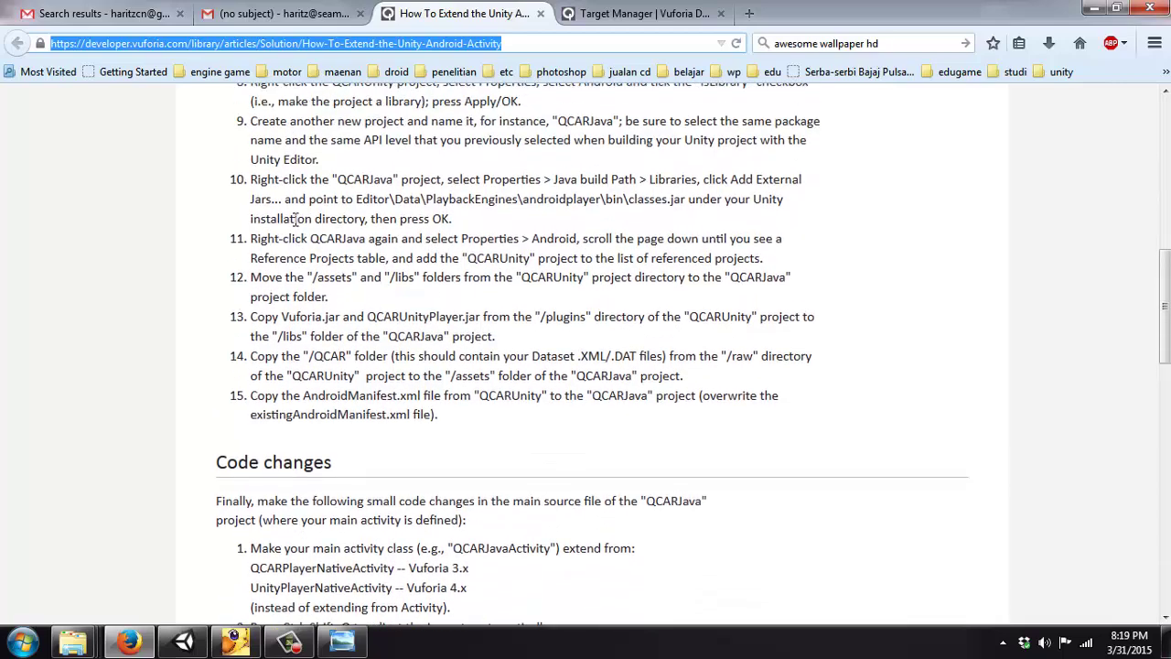
scroll(295, 219, down, 5)
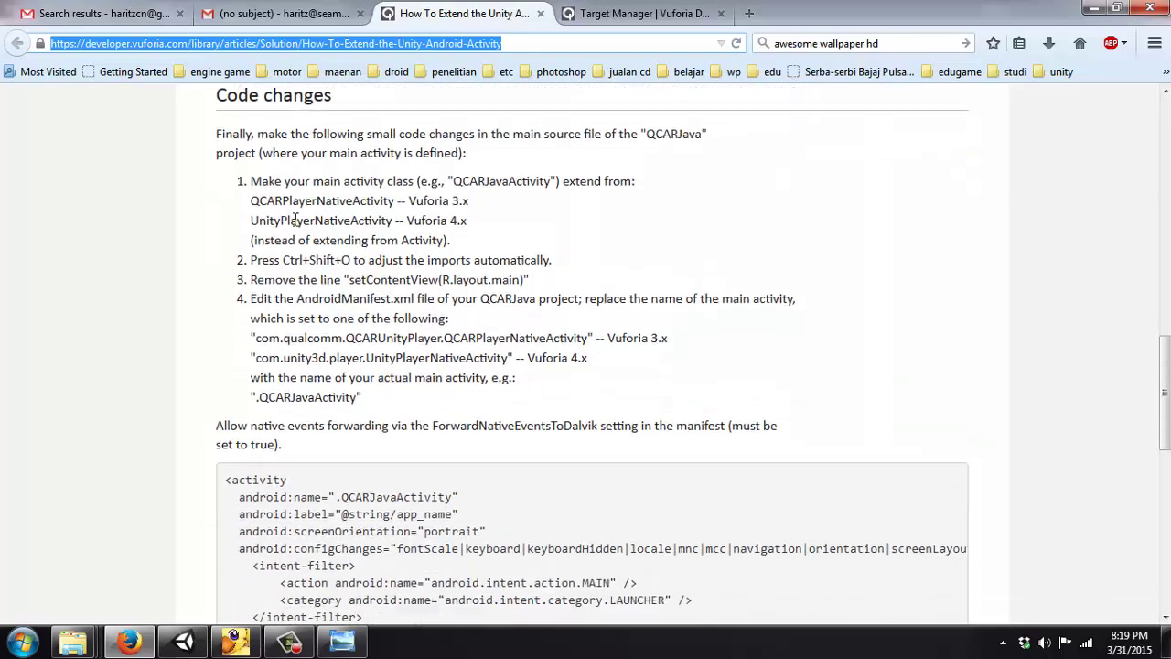
scroll(294, 220, up, 3)
scroll(295, 220, up, 15)
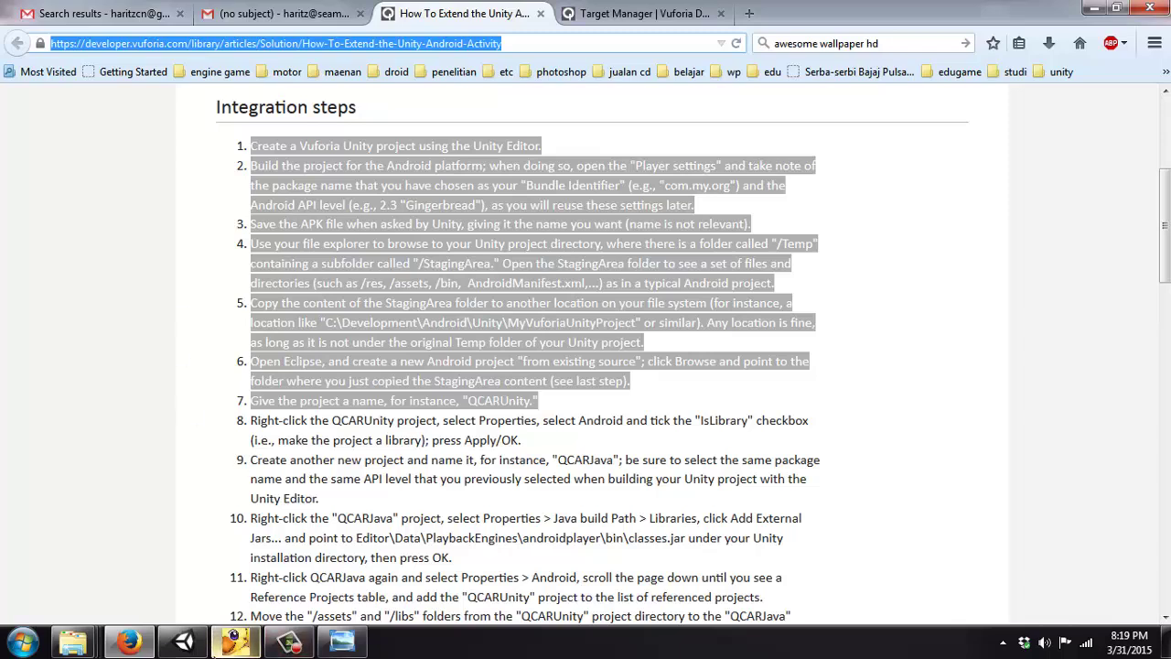
click(288, 642)
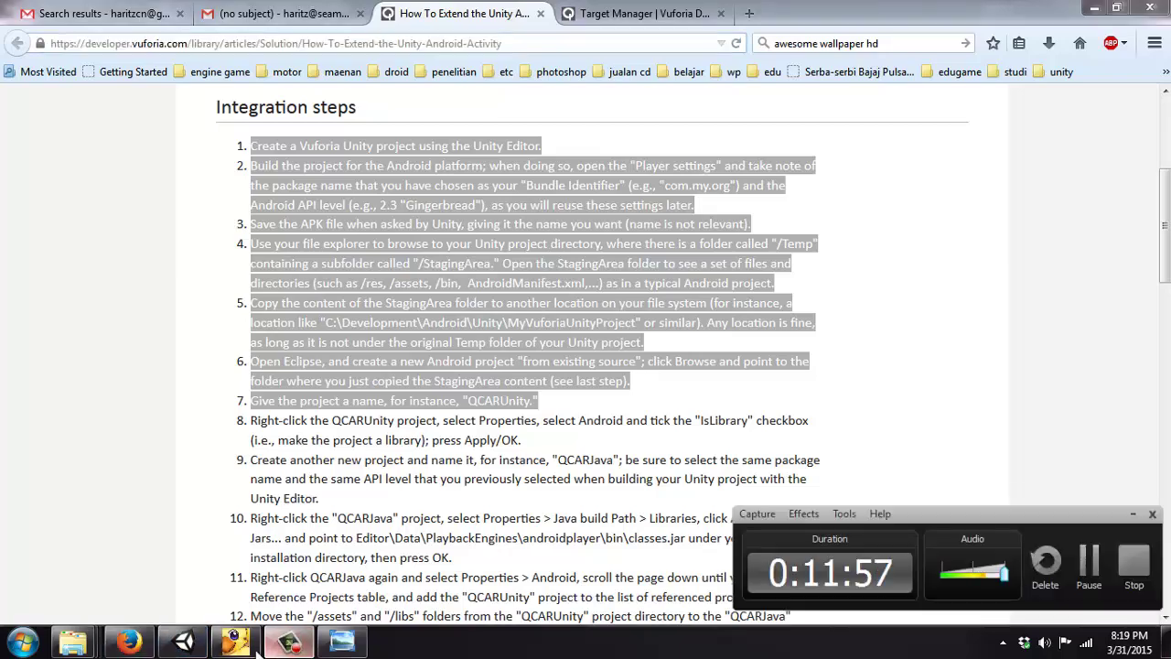
Step: Switch back to the Unity editor showing the directional light above the elephant and human targets
click(181, 643)
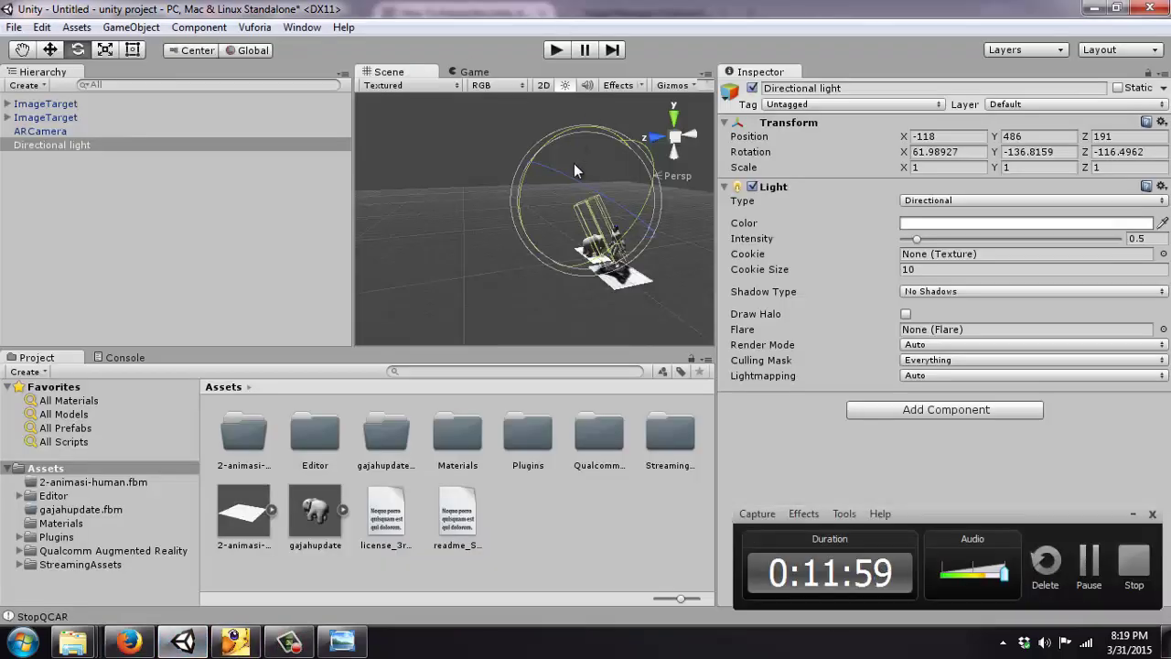